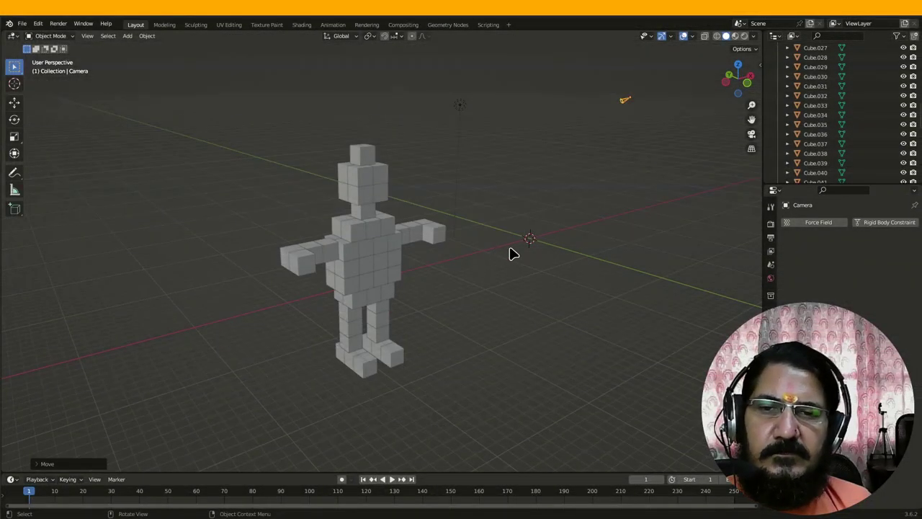
- Examine the finished cube figure from several angles, including in the four-way quad view
{"action": "middle_click_drag", "start_coordinate": [523, 260], "coordinate": [370, 222]}
{"action": "scroll", "coordinate": [403, 258], "scroll_direction": "up", "scroll_amount": 2}
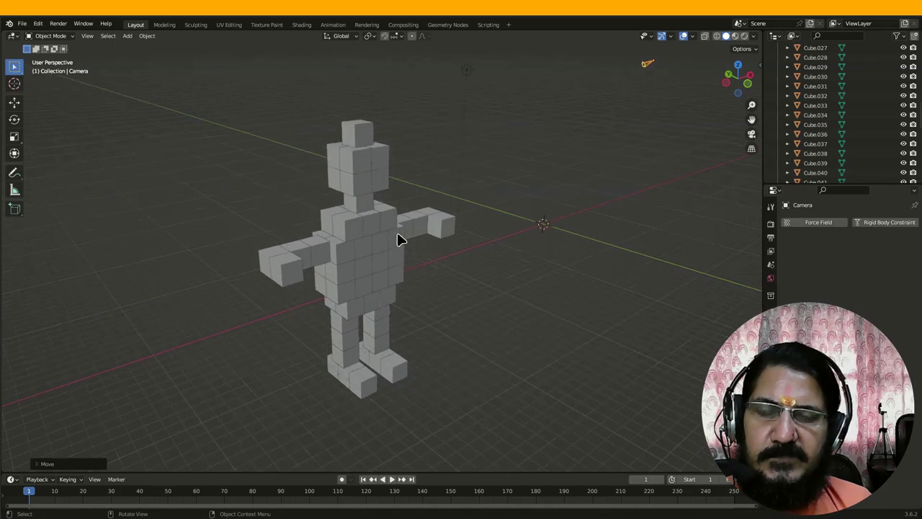
{"action": "middle_click_drag", "start_coordinate": [403, 261], "coordinate": [392, 325]}
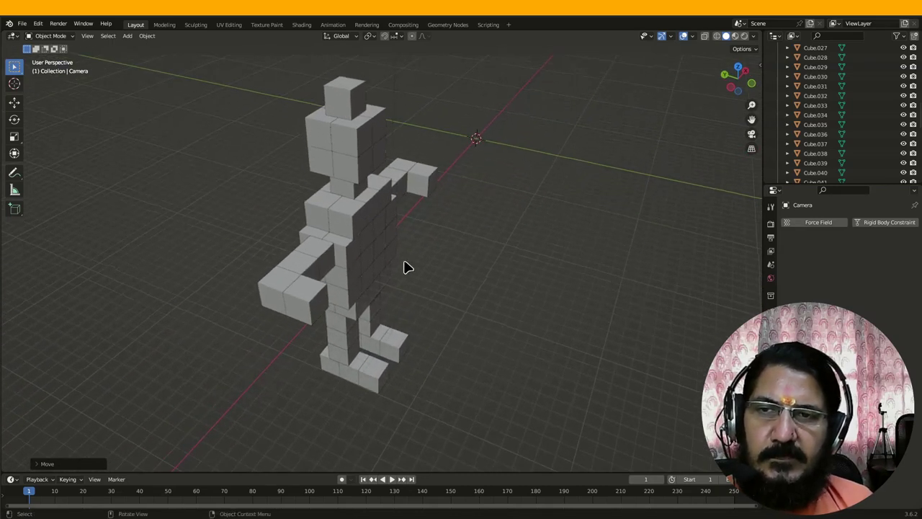
{"action": "scroll", "coordinate": [360, 298], "scroll_direction": "down", "scroll_amount": 1}
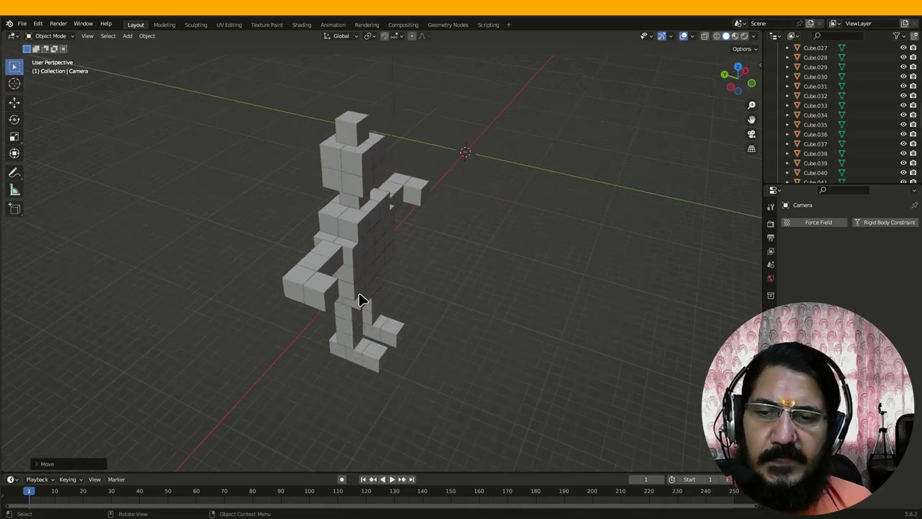
{"action": "middle_click_drag", "start_coordinate": [385, 342], "coordinate": [382, 319]}
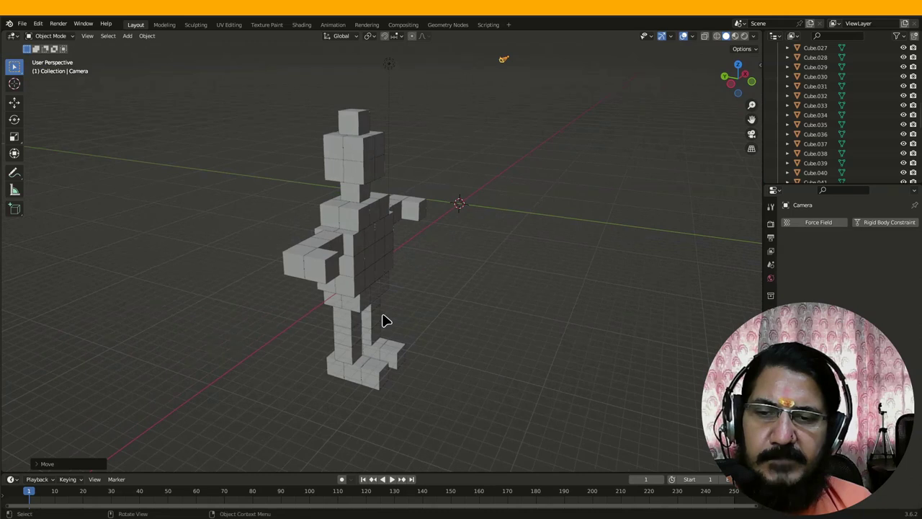
{"action": "scroll", "coordinate": [383, 320], "scroll_direction": "up", "scroll_amount": 1}
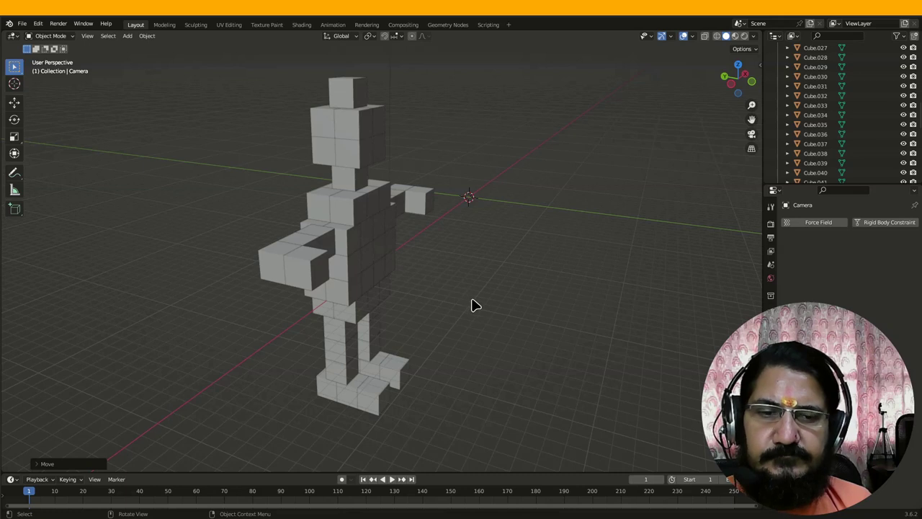
{"action": "middle_click_drag", "start_coordinate": [472, 305], "coordinate": [434, 302]}
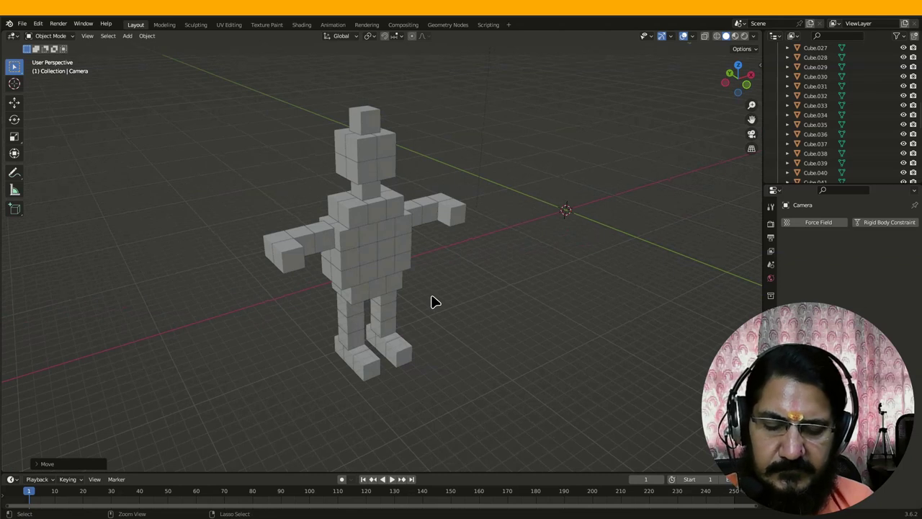
{"action": "key", "text": "ctrl+alt+q"}
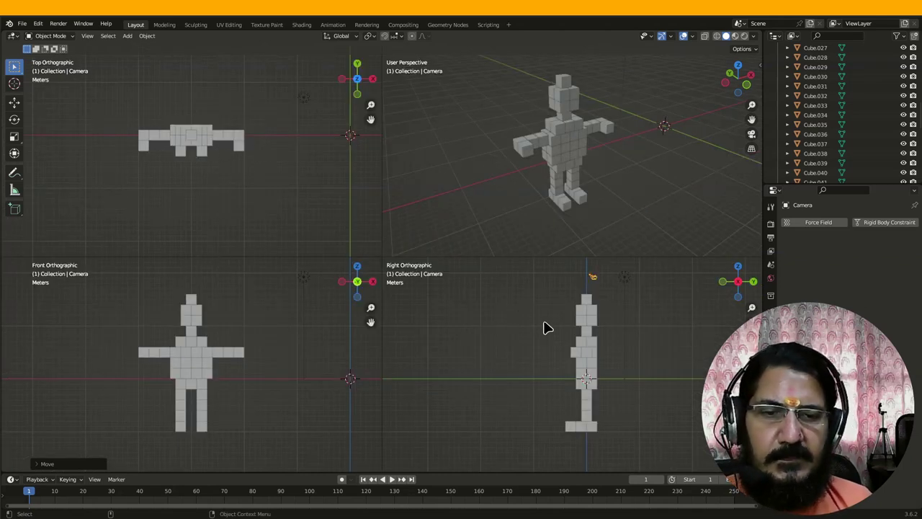
{"action": "middle_click_drag", "start_coordinate": [622, 196], "coordinate": [591, 173]}
{"action": "scroll", "coordinate": [591, 173], "scroll_direction": "down", "scroll_amount": 2}
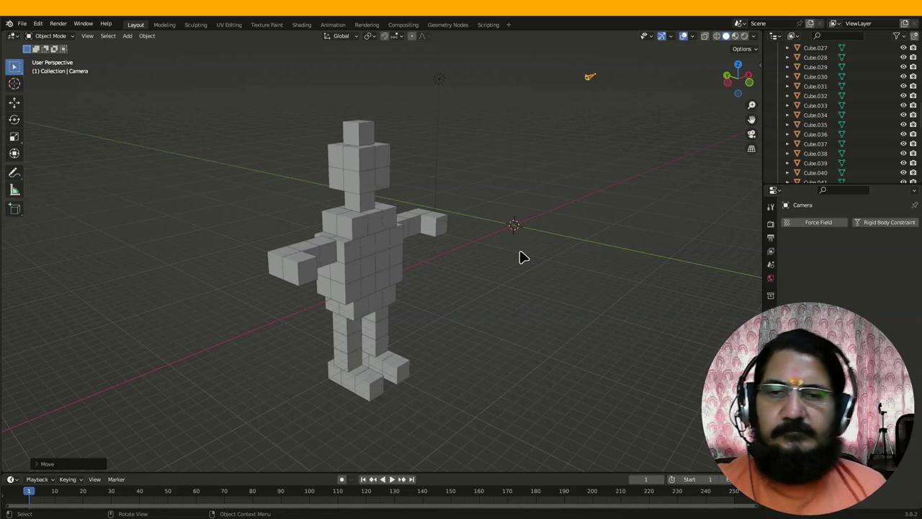
- Add a new mesh cube at the 3D cursor, beside the finished figure
{"action": "scroll", "coordinate": [508, 257], "scroll_direction": "down", "scroll_amount": 1}
{"action": "middle_click_drag", "start_coordinate": [508, 267], "coordinate": [465, 286]}
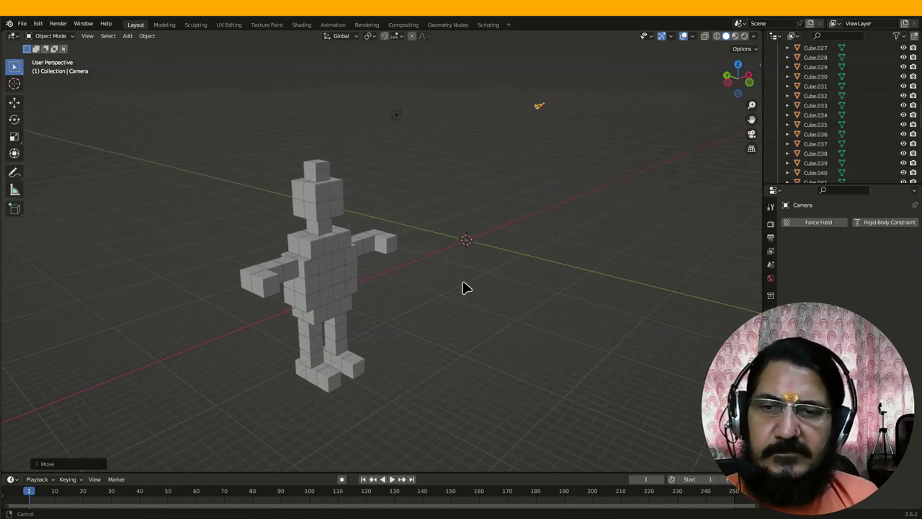
{"action": "scroll", "coordinate": [515, 295], "scroll_direction": "up", "scroll_amount": 1}
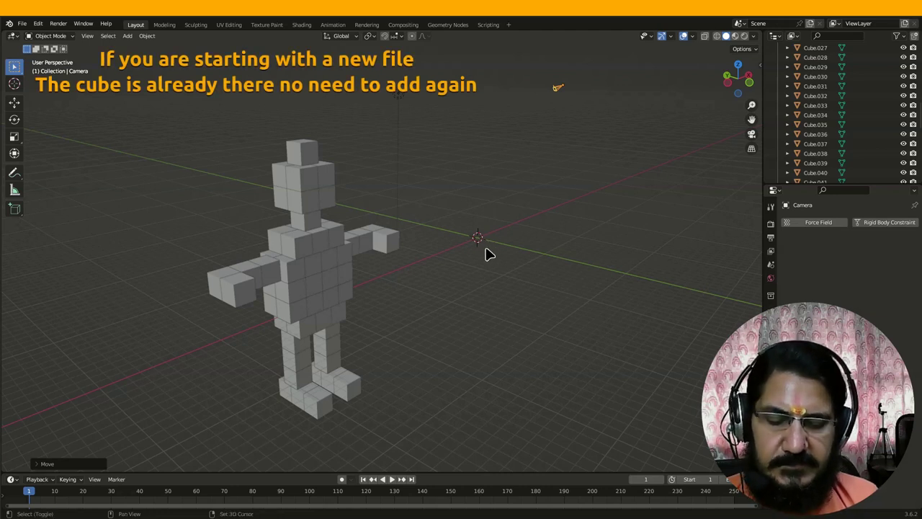
{"action": "scroll", "coordinate": [484, 249], "scroll_direction": "down", "scroll_amount": 4}
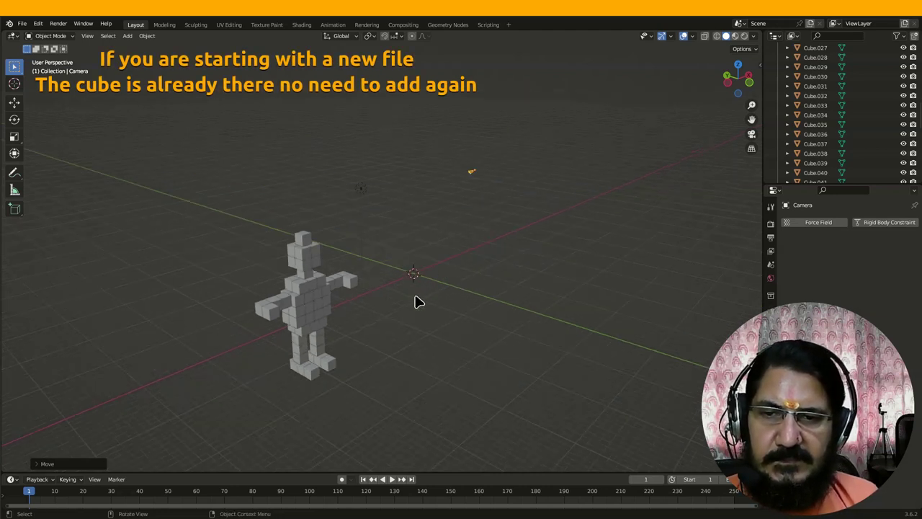
{"action": "scroll", "coordinate": [432, 298], "scroll_direction": "up", "scroll_amount": 3}
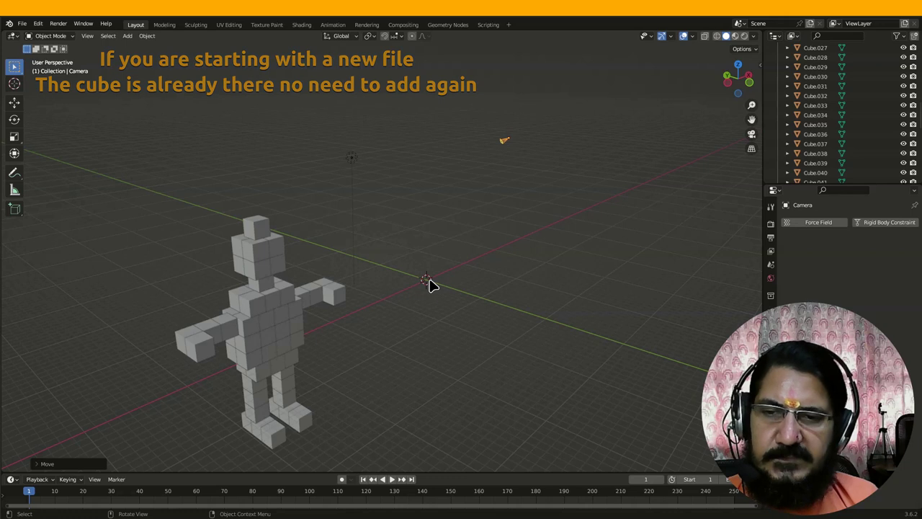
{"action": "key", "text": "shift+a"}
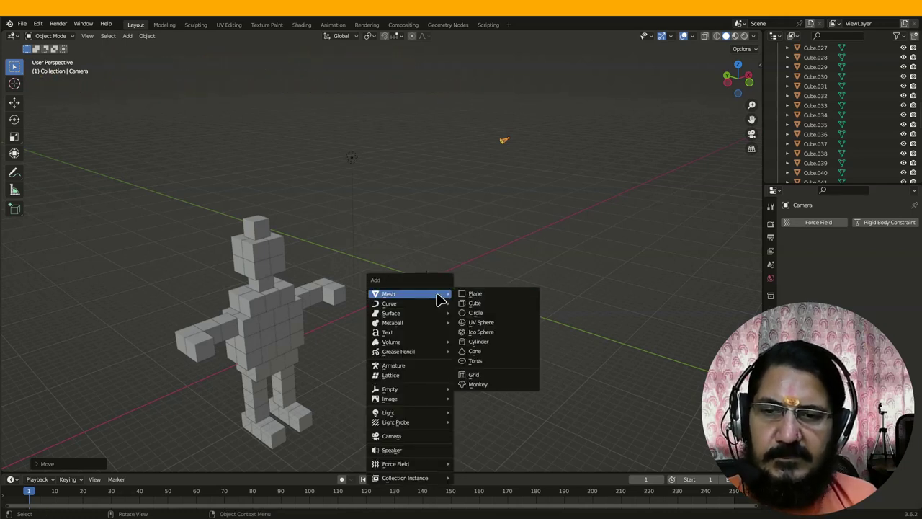
{"action": "left_click", "coordinate": [481, 304]}
{"action": "scroll", "coordinate": [432, 306], "scroll_direction": "up", "scroll_amount": 2}
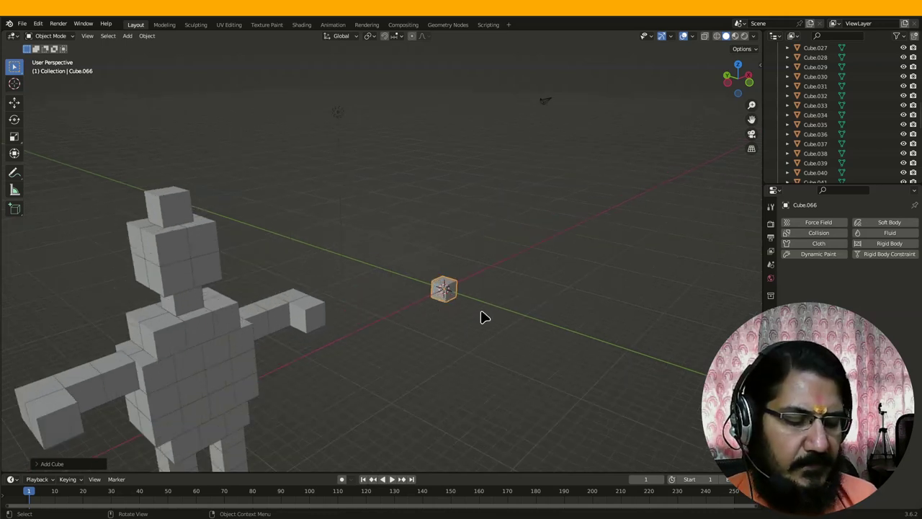
- In front orthographic view, move the new cube 15 m up along the Z axis
{"action": "key", "text": "KP_1"}
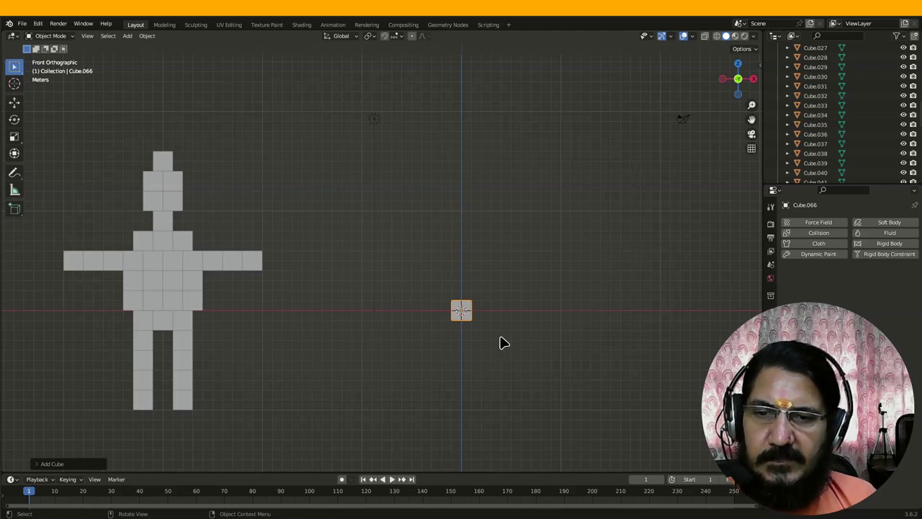
{"action": "scroll", "coordinate": [504, 345], "scroll_direction": "up", "scroll_amount": 5}
{"action": "middle_click_drag", "start_coordinate": [582, 407], "coordinate": [377, 290], "text": "shift"}
{"action": "scroll", "coordinate": [448, 321], "scroll_direction": "up", "scroll_amount": 4}
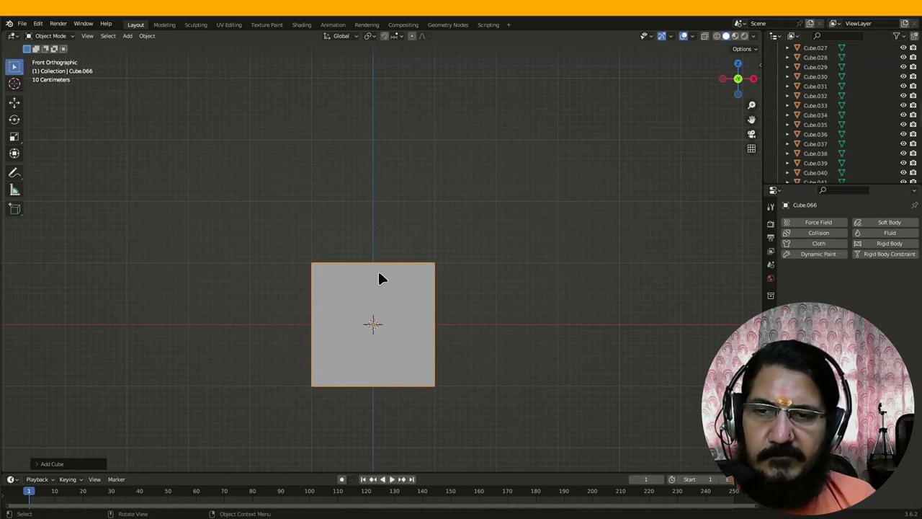
{"action": "scroll", "coordinate": [417, 342], "scroll_direction": "down", "scroll_amount": 4}
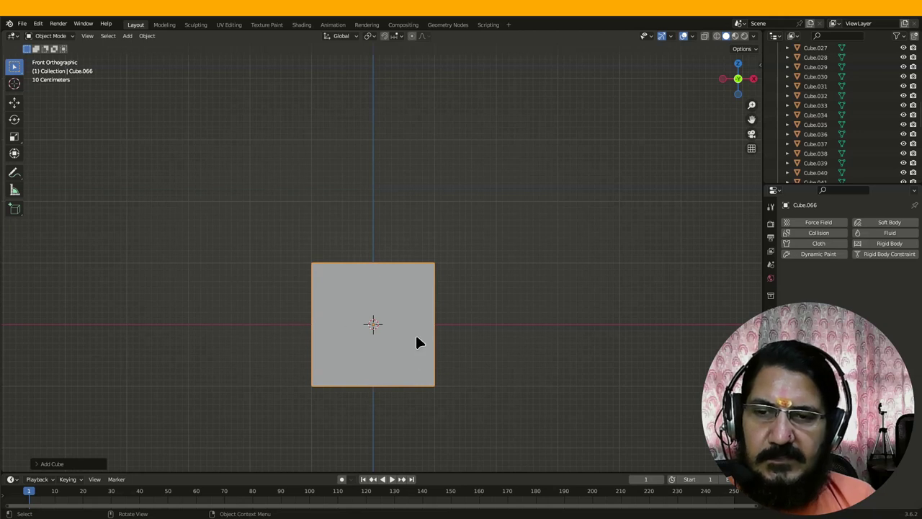
{"action": "middle_click_drag", "start_coordinate": [290, 323], "coordinate": [387, 366], "text": "shift"}
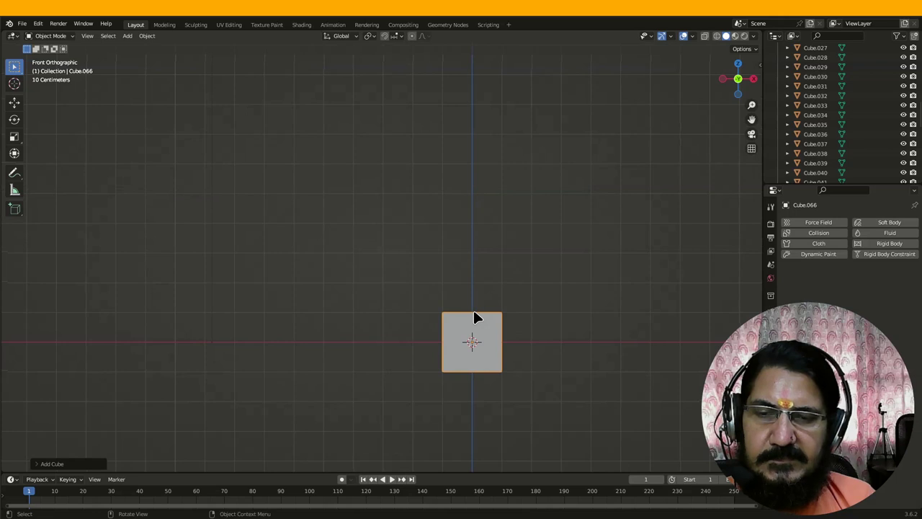
{"action": "scroll", "coordinate": [471, 288], "scroll_direction": "down", "scroll_amount": 2}
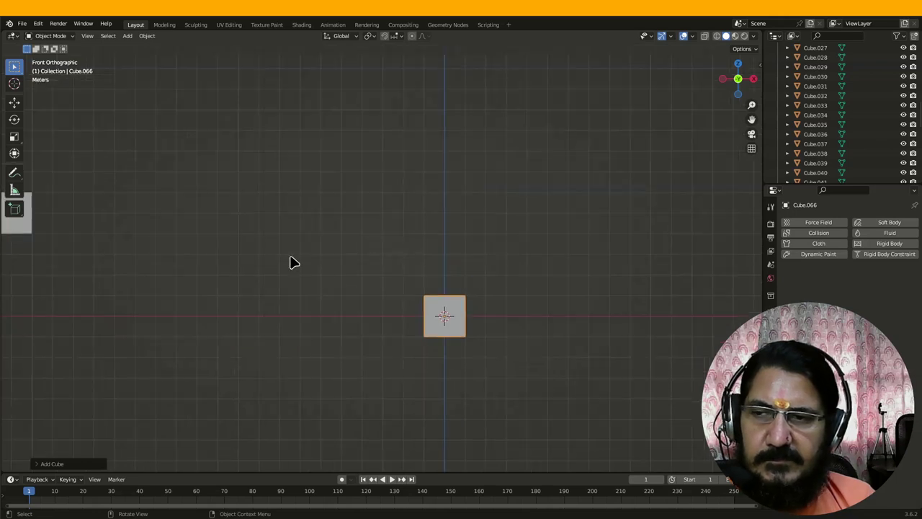
{"action": "middle_click_drag", "start_coordinate": [167, 247], "coordinate": [300, 315], "text": "shift"}
{"action": "scroll", "coordinate": [302, 306], "scroll_direction": "down", "scroll_amount": 3}
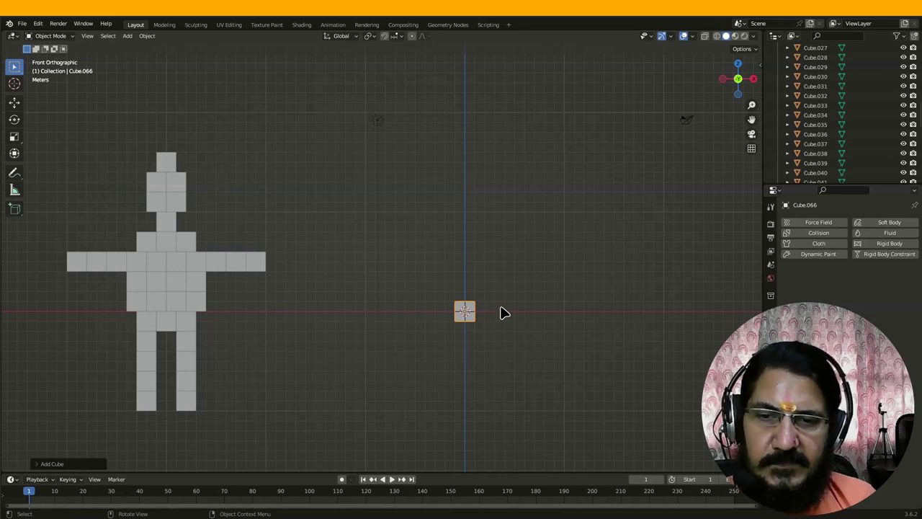
{"action": "key", "text": "g"}
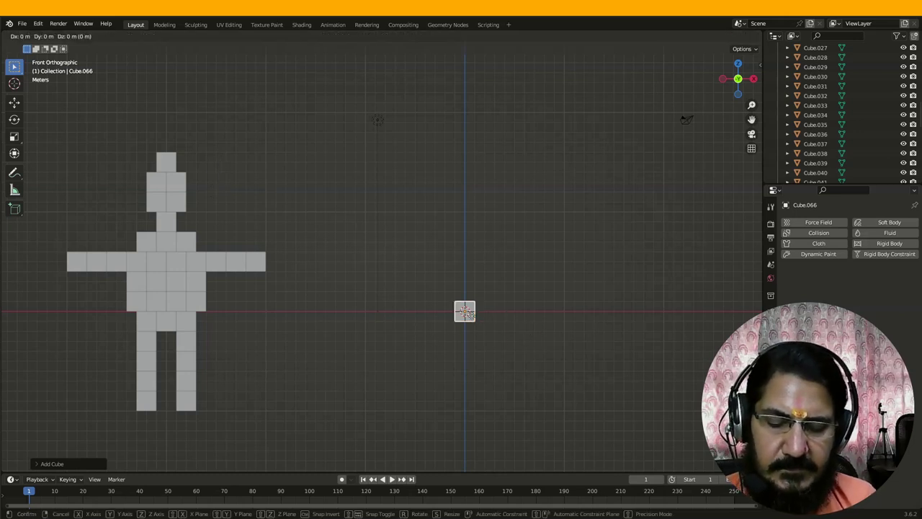
{"action": "type", "text": "z"}
{"action": "type", "text": "15"}
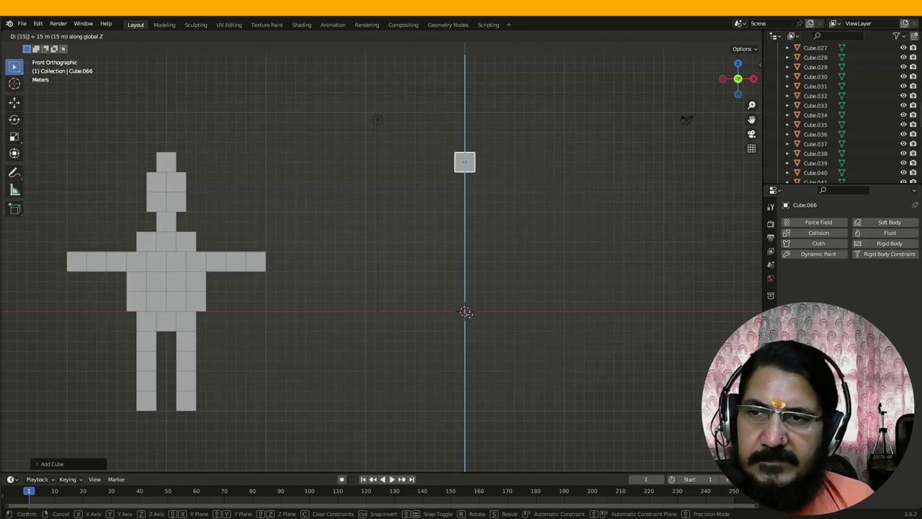
{"action": "key", "text": "Return"}
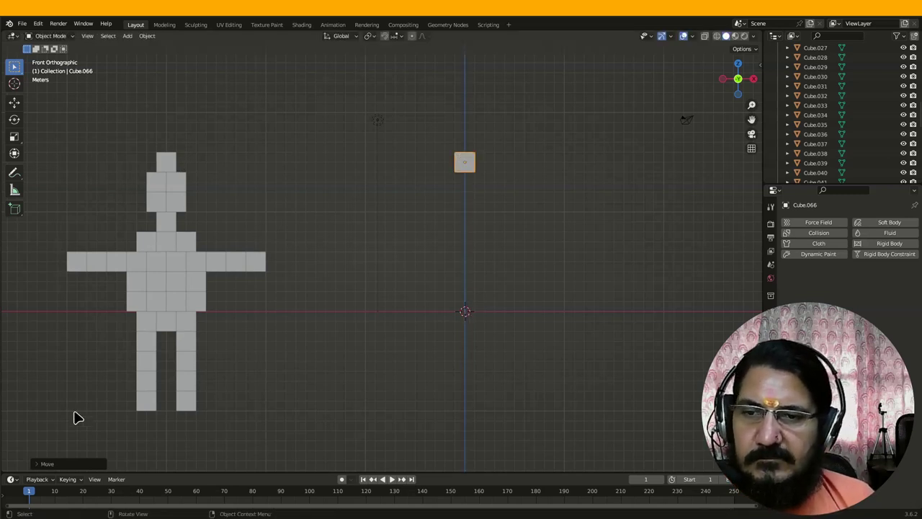
- Select all the cubes of the finished figure and shift them about 7.1 m along X, closer to the new cube
{"action": "left_click_drag", "start_coordinate": [45, 120], "coordinate": [315, 452]}
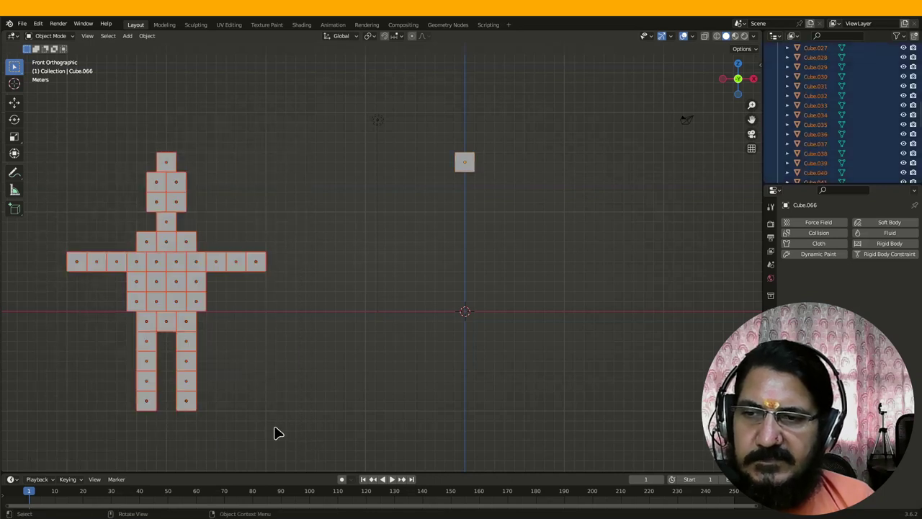
{"action": "key", "text": "g"}
{"action": "key", "text": "x"}
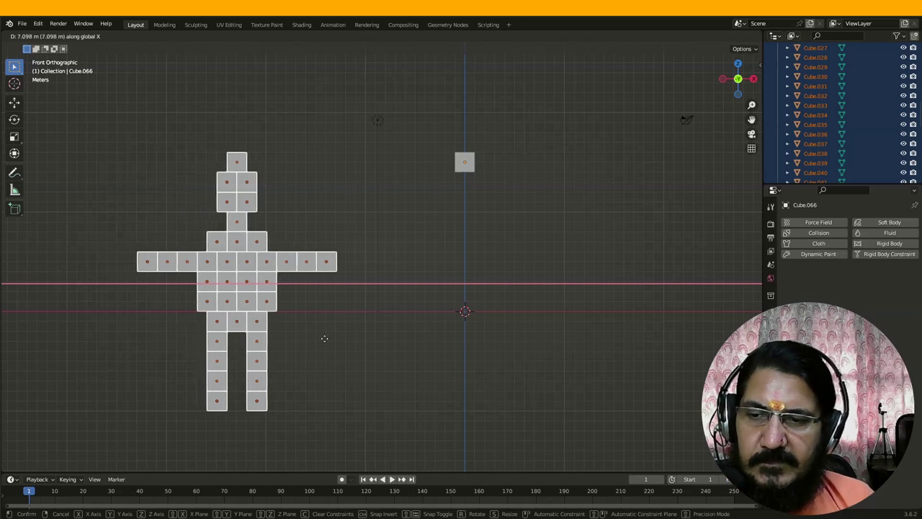
{"action": "left_click", "coordinate": [324, 338]}
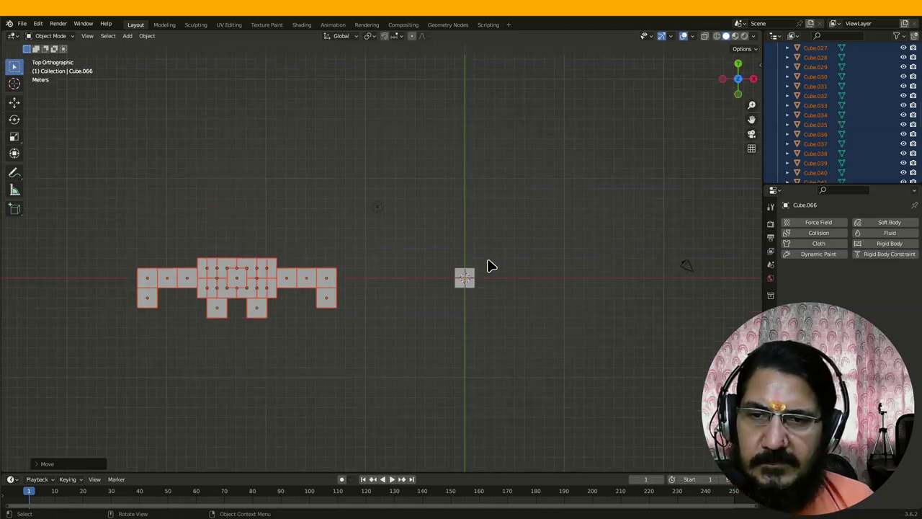
- In top orthographic view, duplicate the new cube by itself and offset the copy half a cube width along both Y and X
{"action": "left_click", "coordinate": [258, 326]}
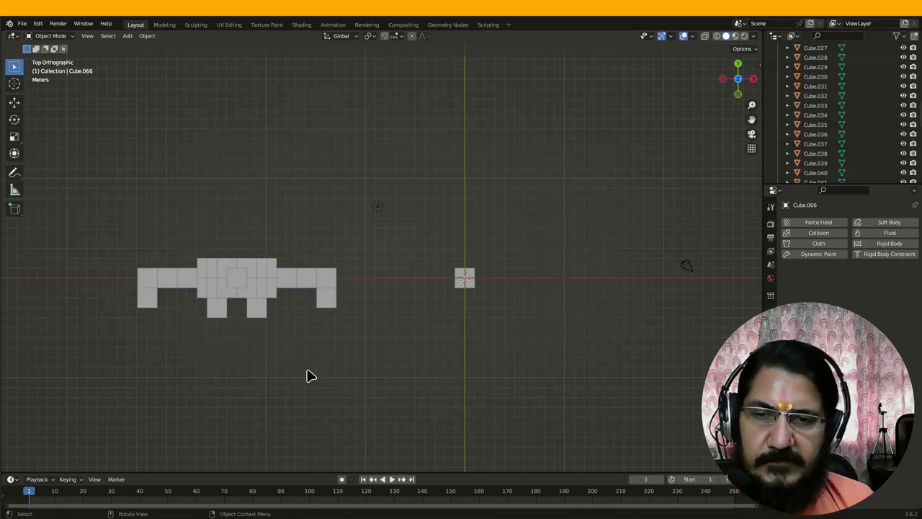
{"action": "left_click", "coordinate": [459, 283]}
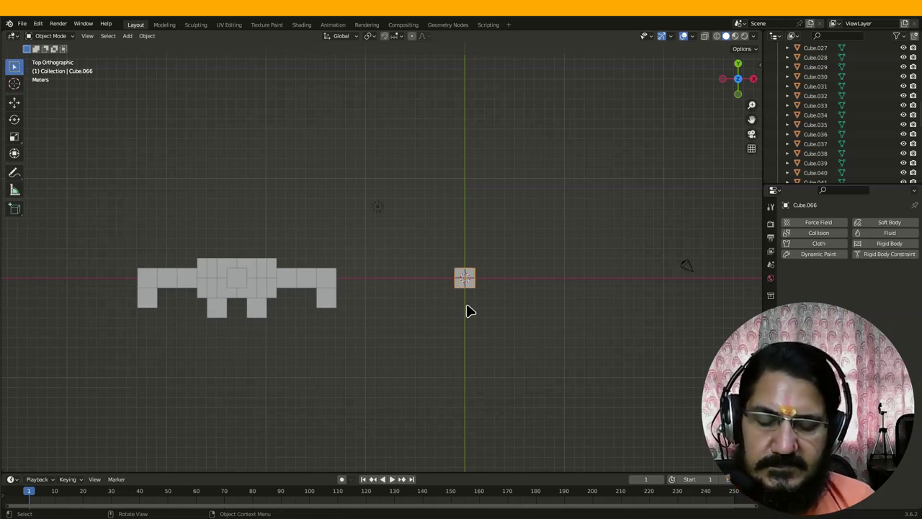
{"action": "key", "text": "ctrl+c"}
{"action": "key", "text": "ctrl+v"}
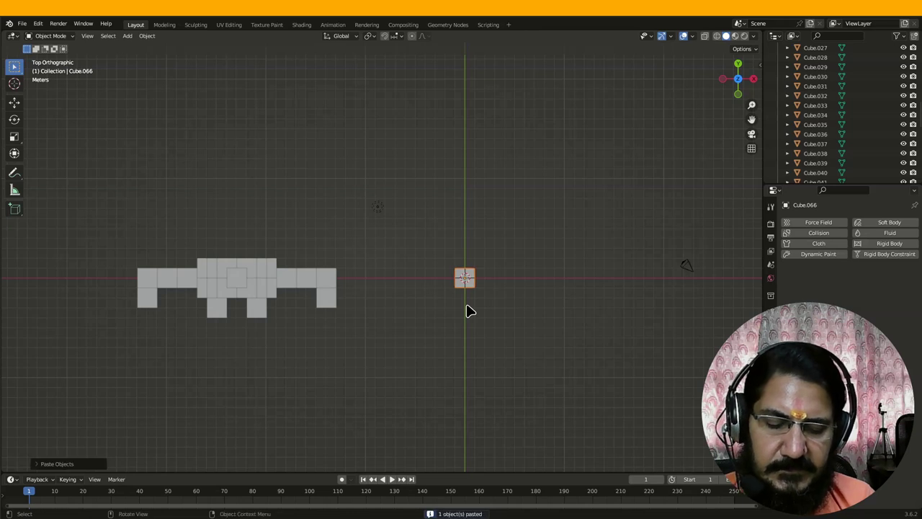
{"action": "key", "text": "g"}
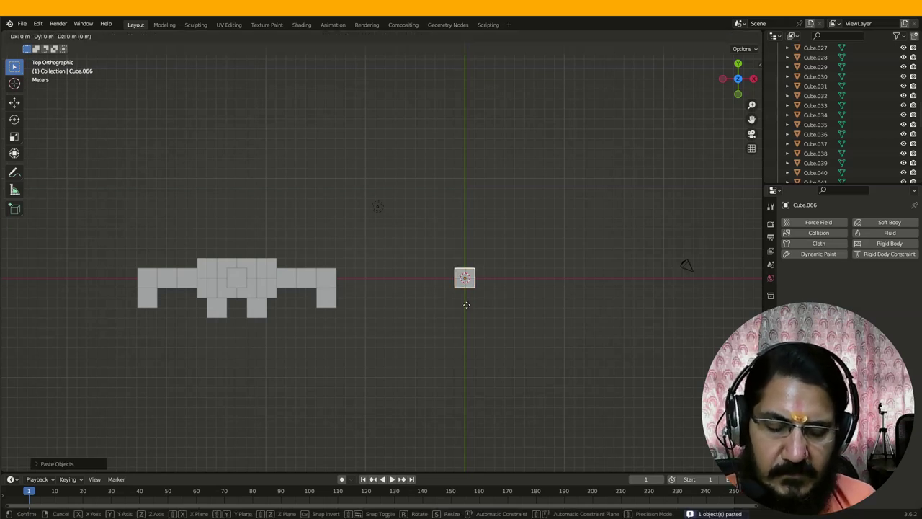
{"action": "left_click", "coordinate": [468, 311]}
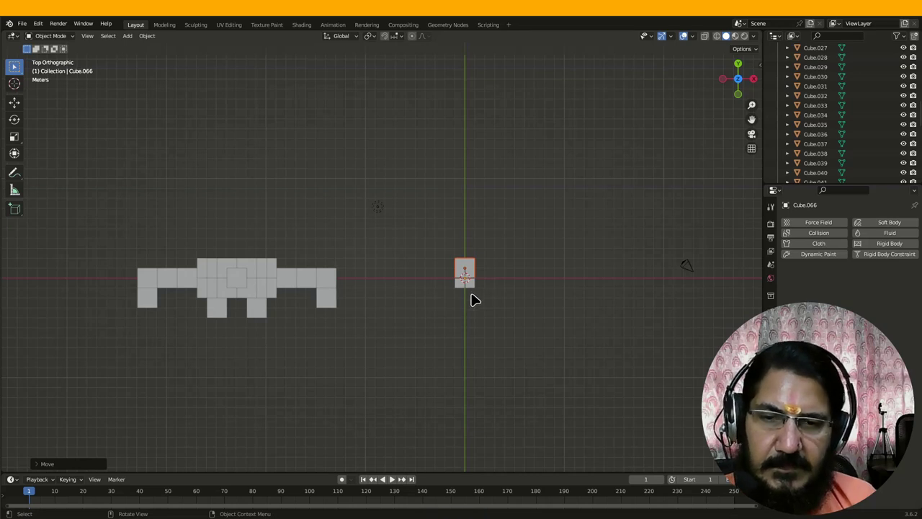
{"action": "key", "text": "g"}
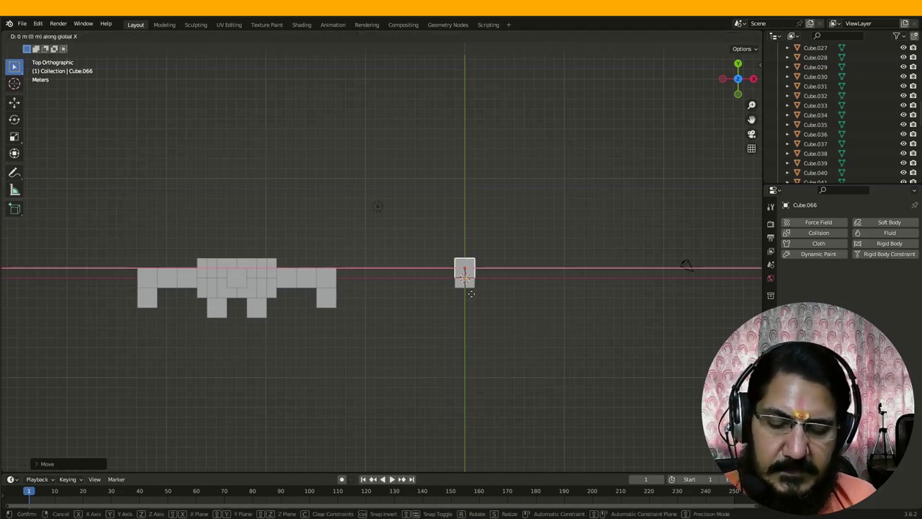
{"action": "left_click", "coordinate": [475, 300]}
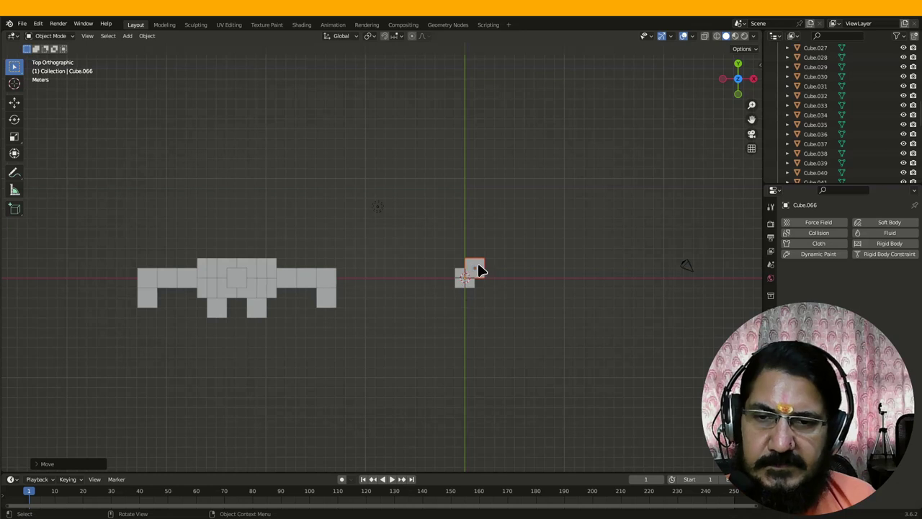
- Duplicate the offset cube and move the copy -2 m along the X axis
{"action": "left_click", "coordinate": [482, 276]}
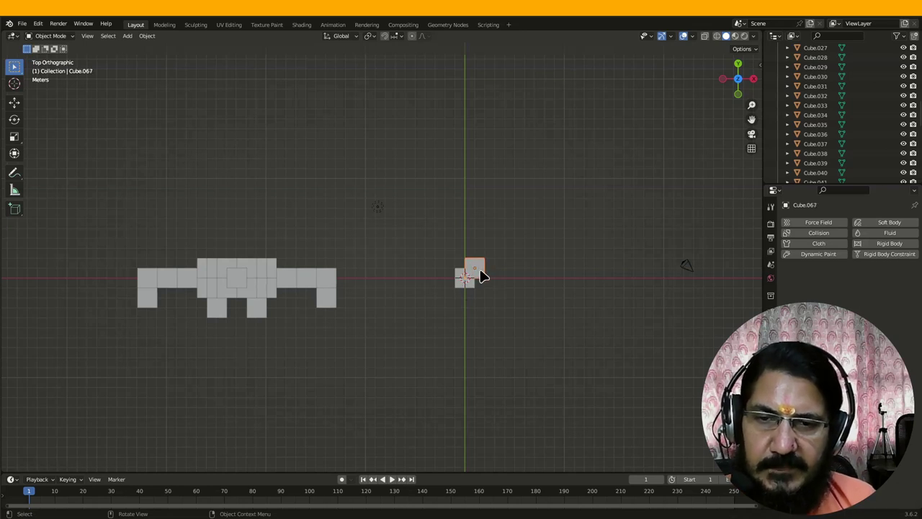
{"action": "key", "text": "ctrl+c"}
{"action": "key", "text": "ctrl+v"}
{"action": "key", "text": "g"}
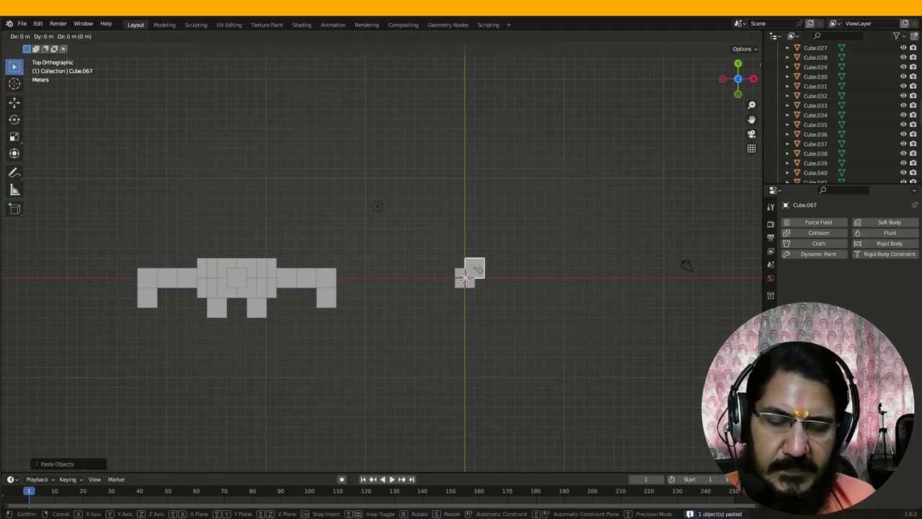
{"action": "key", "text": "x"}
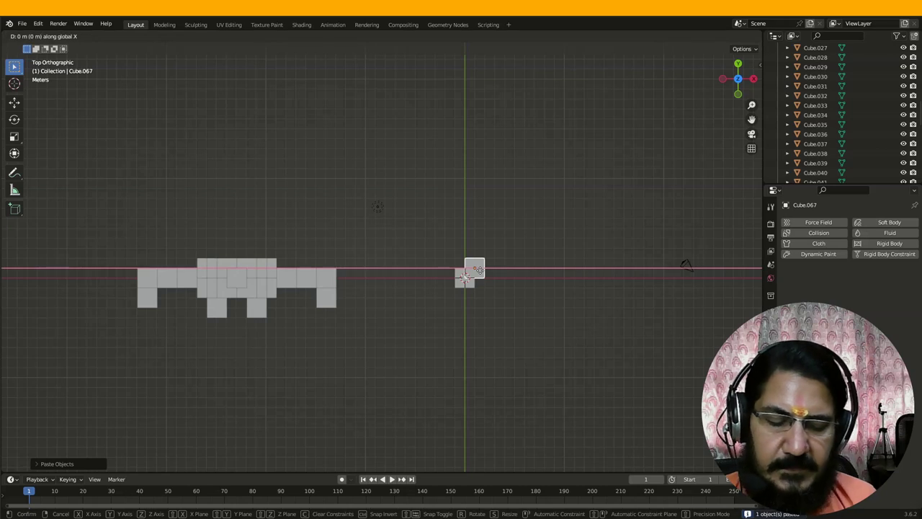
{"action": "type", "text": "-1"}
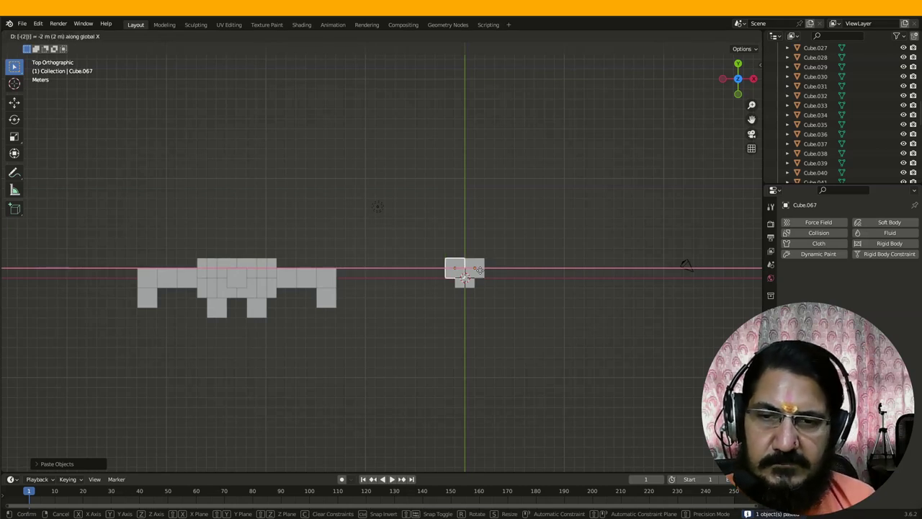
{"action": "key", "text": "Return"}
- Duplicate the two side-by-side offset cubes together and move the copies 2 m along negative Y to complete a 2 by 2 block
{"action": "key", "text": "alt+a"}
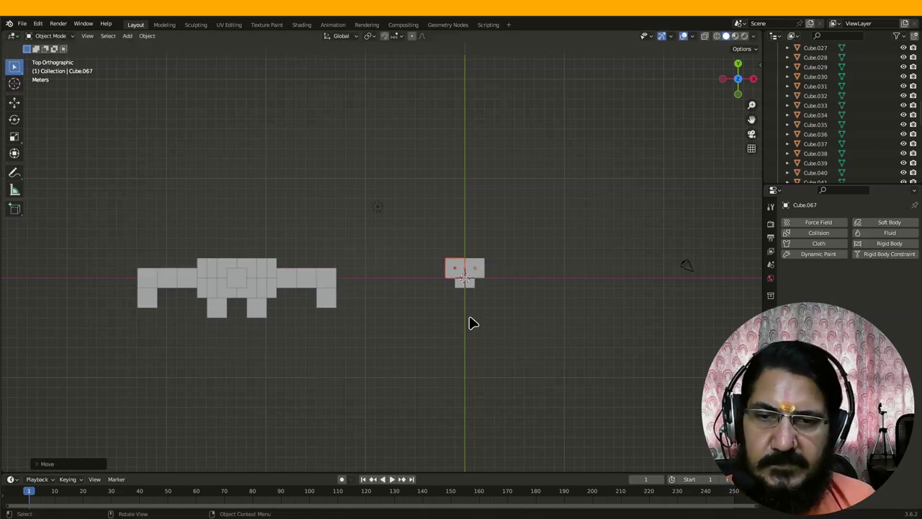
{"action": "left_click_drag", "start_coordinate": [432, 252], "coordinate": [504, 275]}
{"action": "key", "text": "ctrl+c"}
{"action": "key", "text": "ctrl+v"}
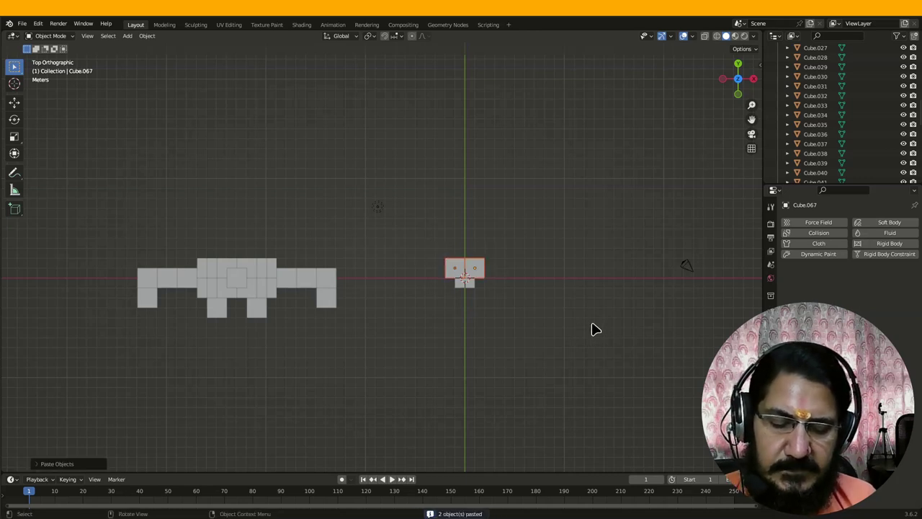
{"action": "key", "text": "g"}
{"action": "type", "text": "y"}
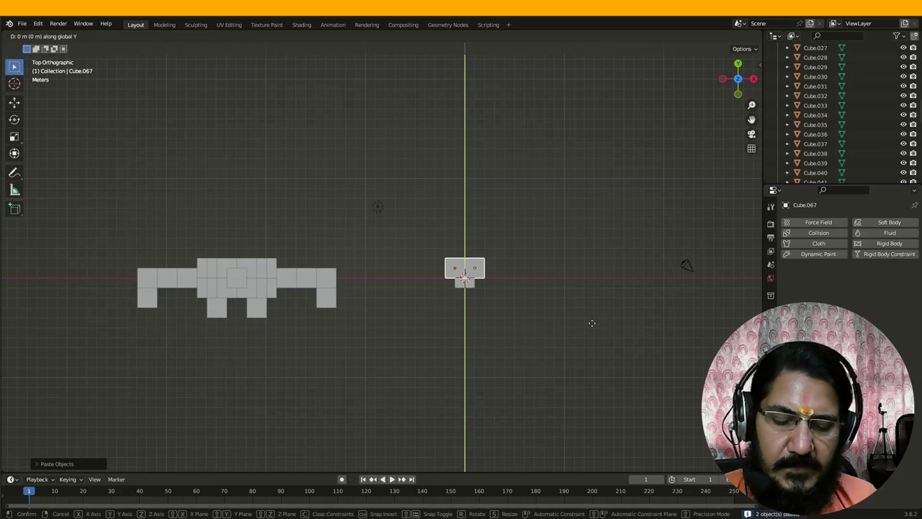
{"action": "type", "text": "2"}
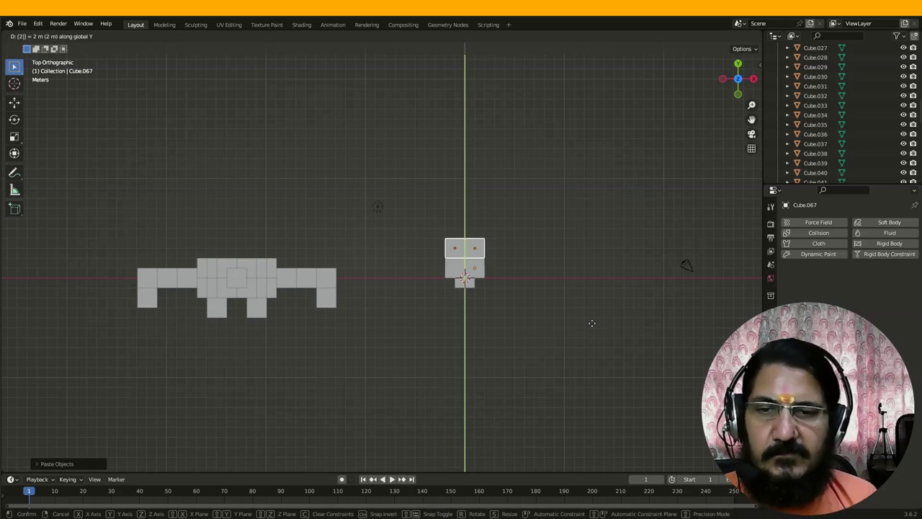
{"action": "key", "text": "BackSpace"}
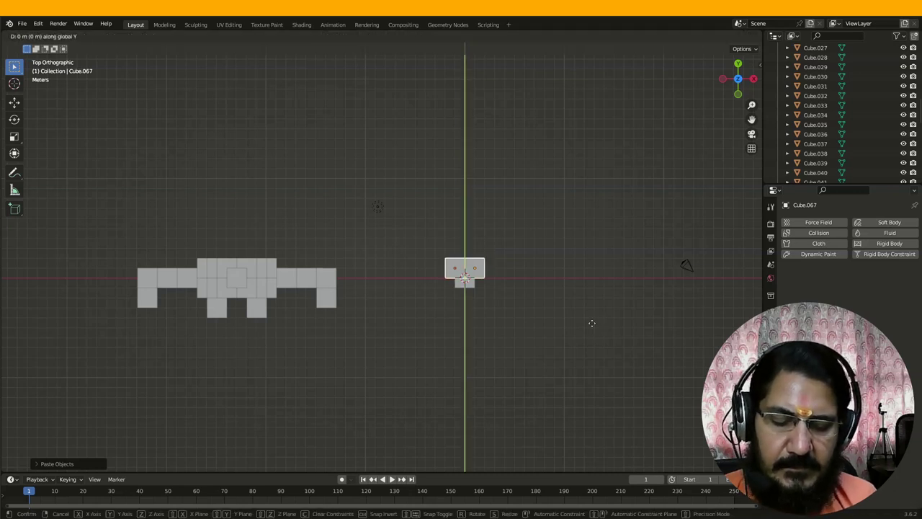
{"action": "left_click", "coordinate": [592, 323]}
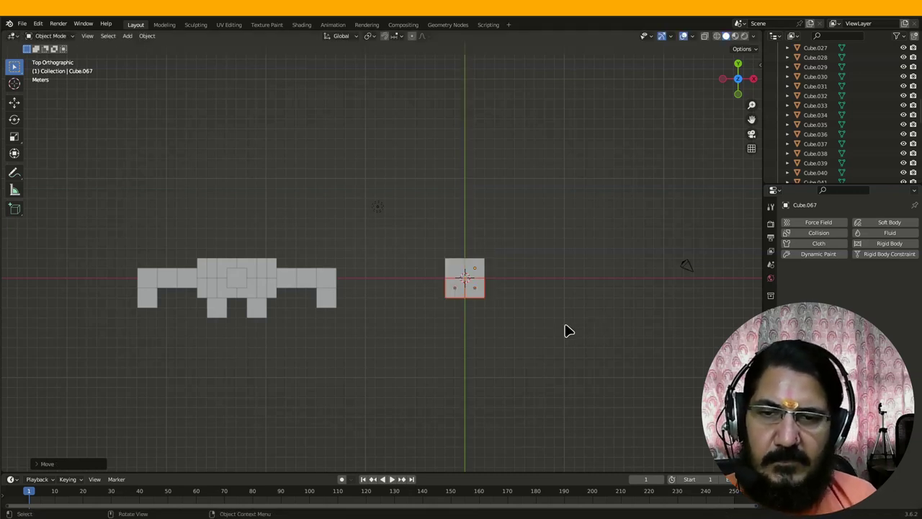
- Select the four cubes of the 2 by 2 block and move them -2 m along Z, beneath the single cube
{"action": "middle_click_drag", "start_coordinate": [510, 362], "coordinate": [497, 299]}
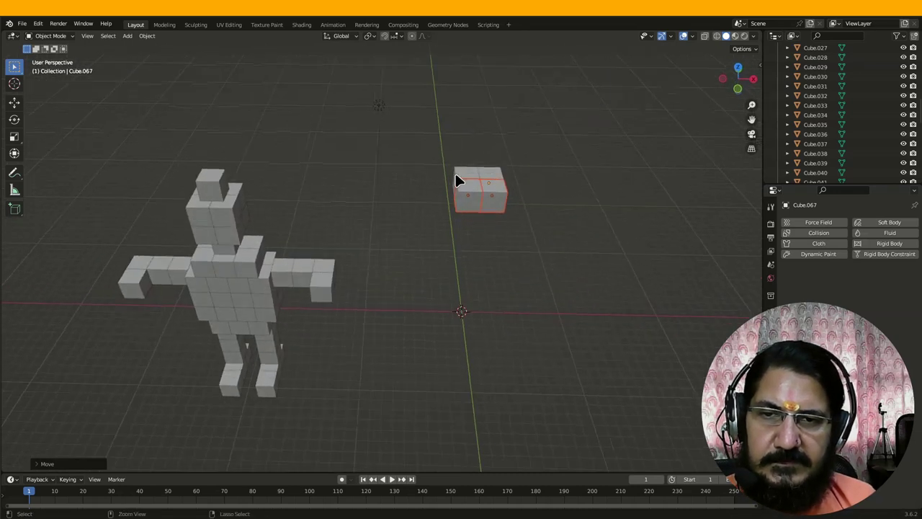
{"action": "left_click", "coordinate": [456, 176]}
{"action": "left_click", "coordinate": [504, 200]}
{"action": "left_click", "coordinate": [469, 205], "text": "shift"}
{"action": "left_click", "coordinate": [465, 179], "text": "shift"}
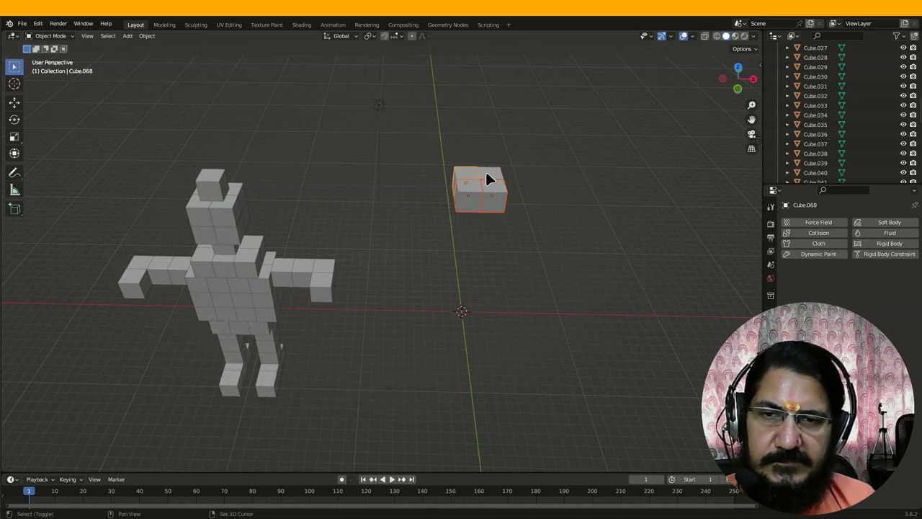
{"action": "left_click", "coordinate": [493, 175], "text": "shift"}
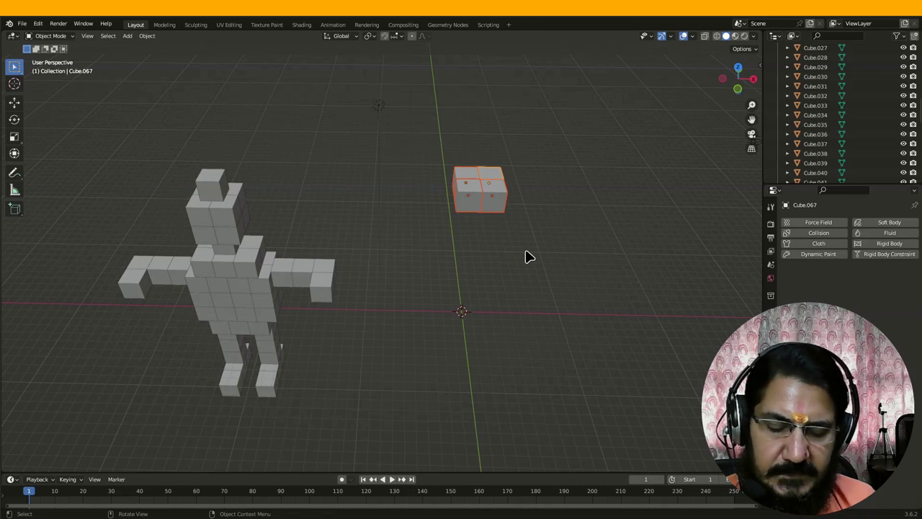
{"action": "key", "text": "g"}
{"action": "key", "text": "z"}
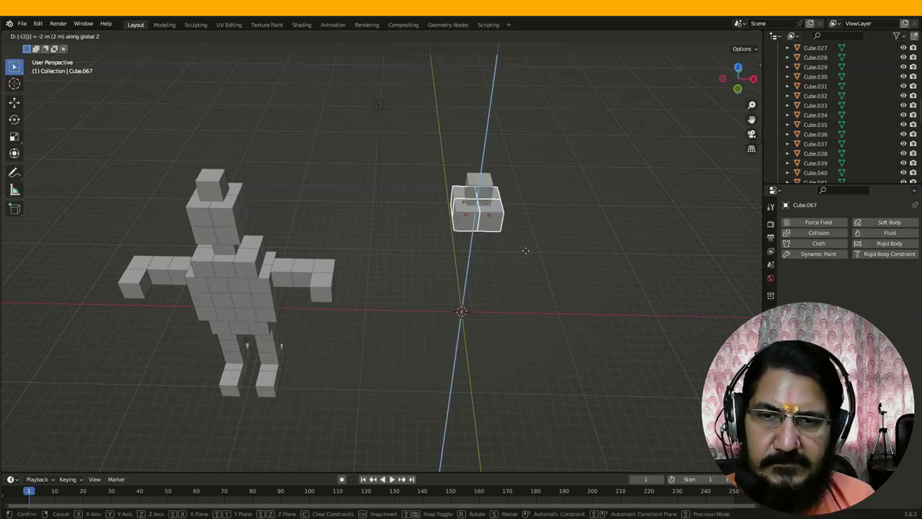
{"action": "left_click", "coordinate": [529, 257]}
- In front orthographic view, duplicate the four-cube layer and place the copies one cube height lower as the head's second layer
{"action": "key", "text": "KP_1"}
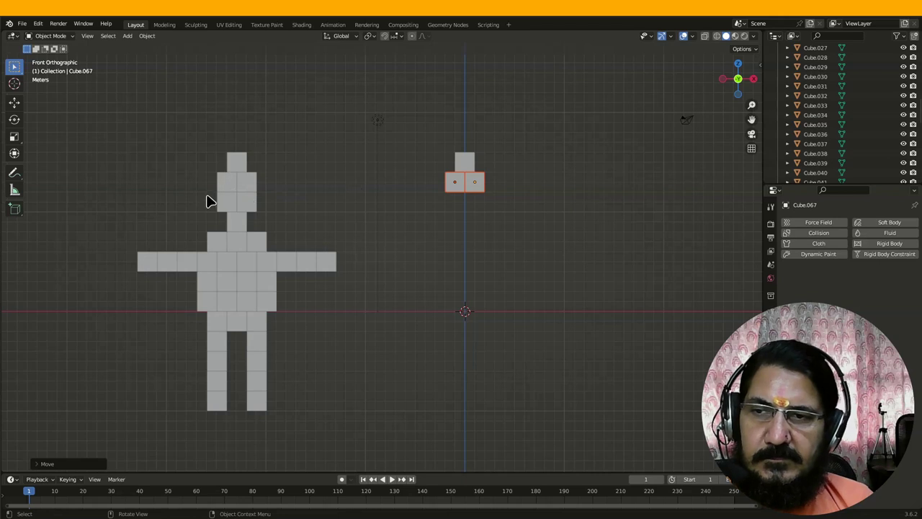
{"action": "middle_click_drag", "start_coordinate": [214, 200], "coordinate": [221, 226]}
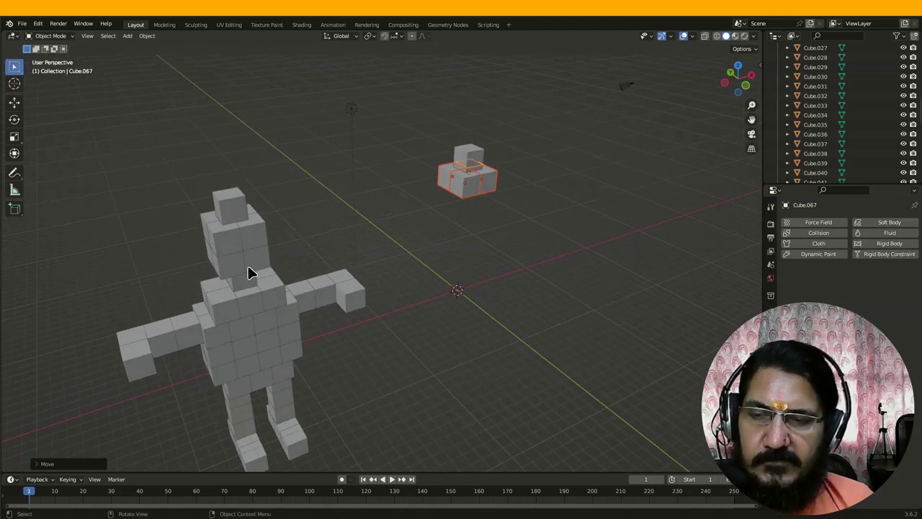
{"action": "key", "text": "KP_3"}
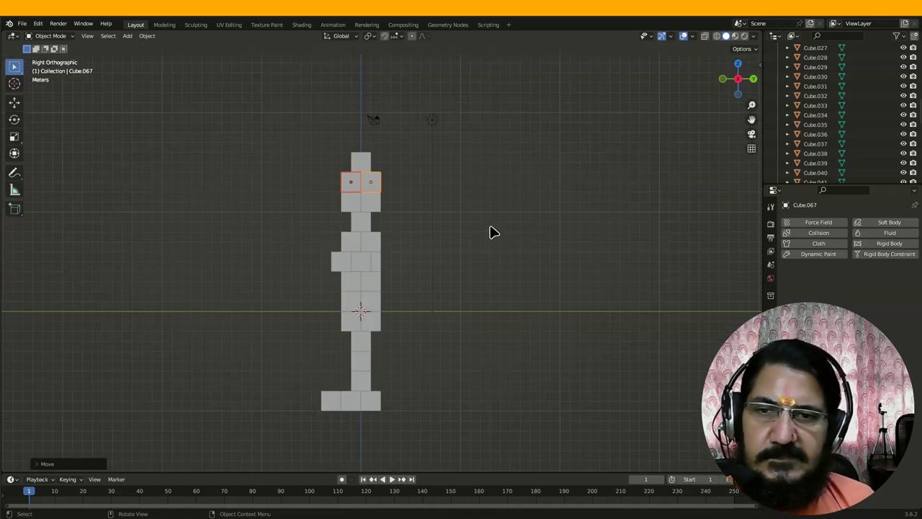
{"action": "key", "text": "KP_1"}
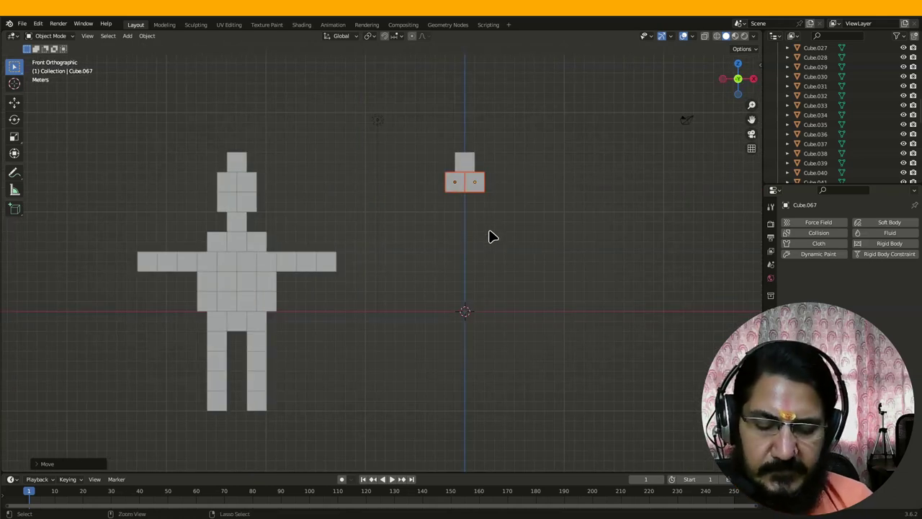
{"action": "key", "text": "ctrl+c"}
{"action": "key", "text": "ctrl+v"}
{"action": "key", "text": "g"}
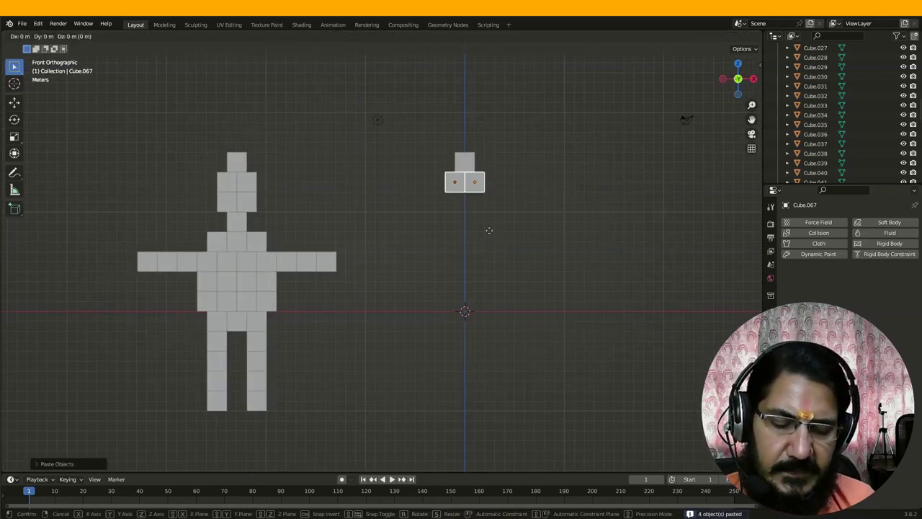
{"action": "left_click", "coordinate": [492, 237]}
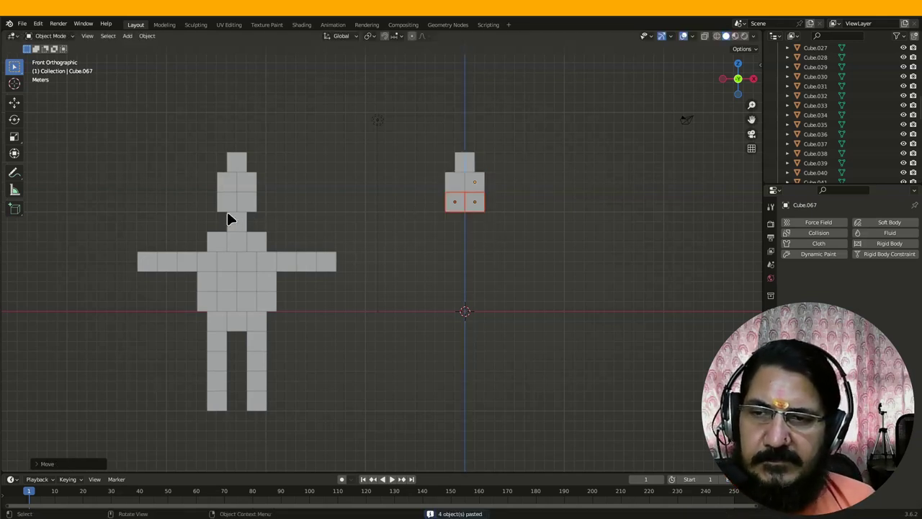
- In front orthographic view, copy the single cube on top of the new head and paste the duplicate in place
{"action": "middle_click_drag", "start_coordinate": [294, 220], "coordinate": [298, 202]}
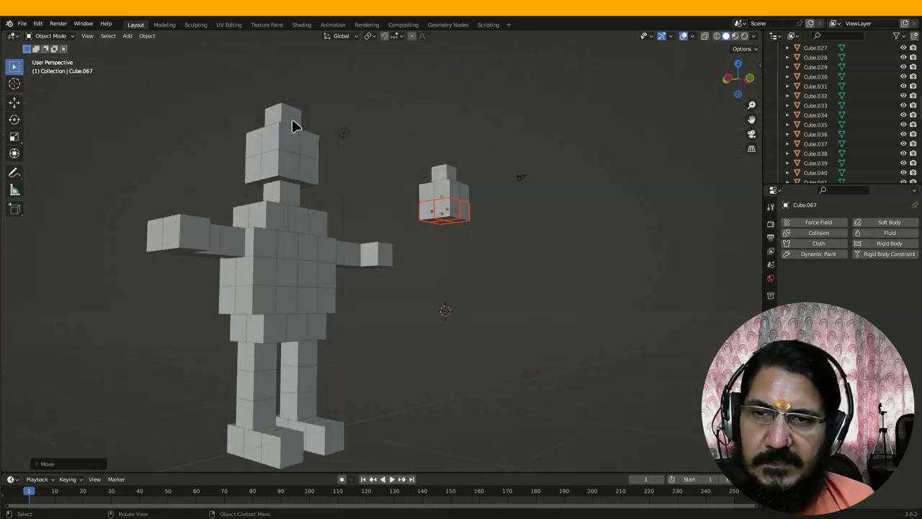
{"action": "middle_click_drag", "start_coordinate": [412, 239], "coordinate": [367, 237]}
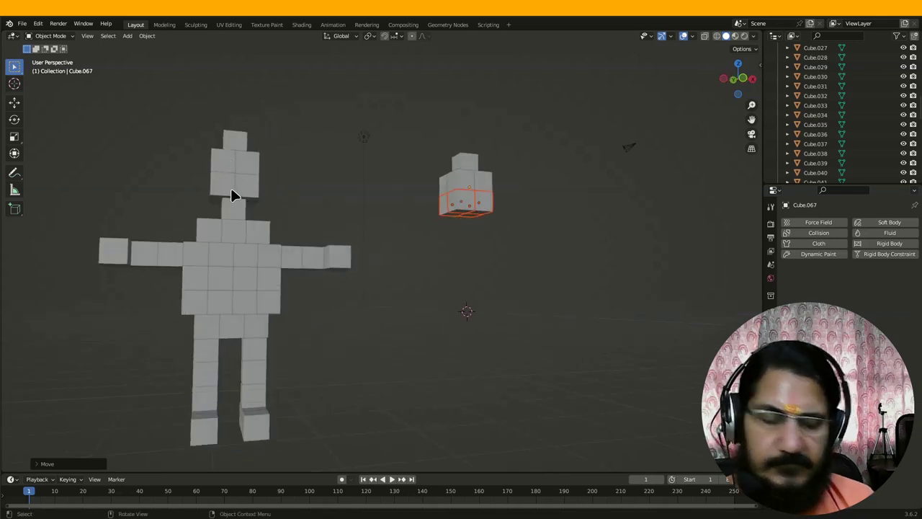
{"action": "key", "text": "KP_1"}
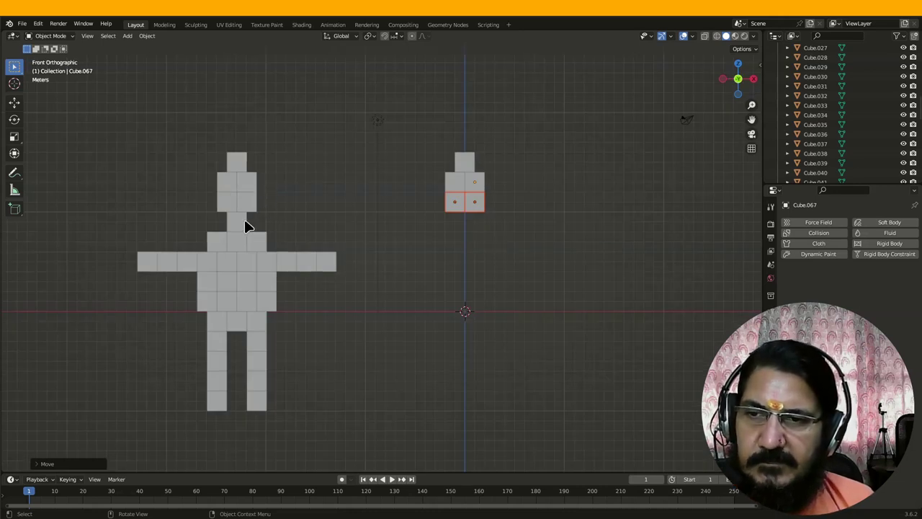
{"action": "left_click", "coordinate": [474, 162]}
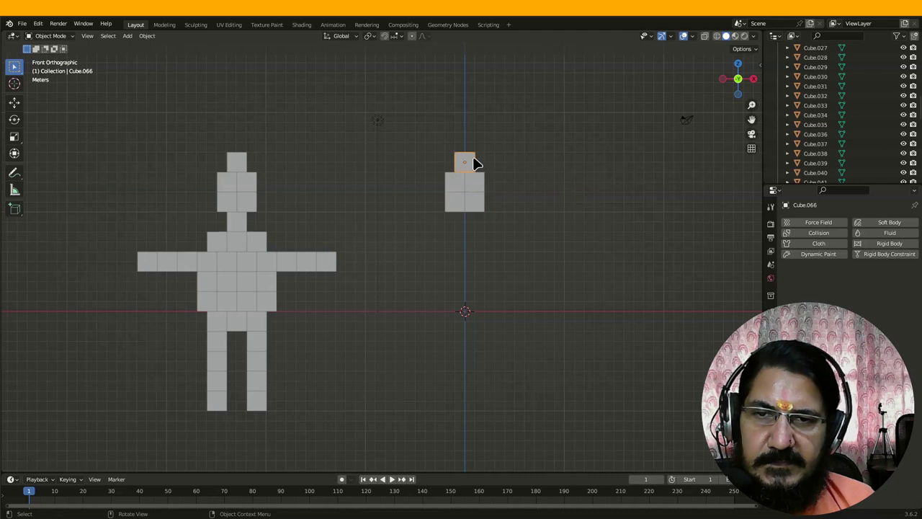
{"action": "key", "text": "ctrl+c"}
{"action": "key", "text": "ctrl+v"}
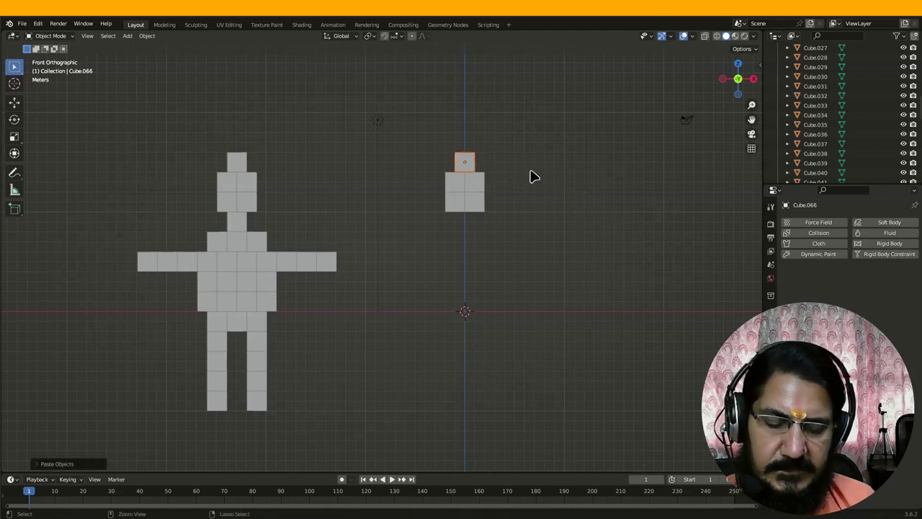
{"action": "key", "text": "g"}
{"action": "type", "text": "z"}
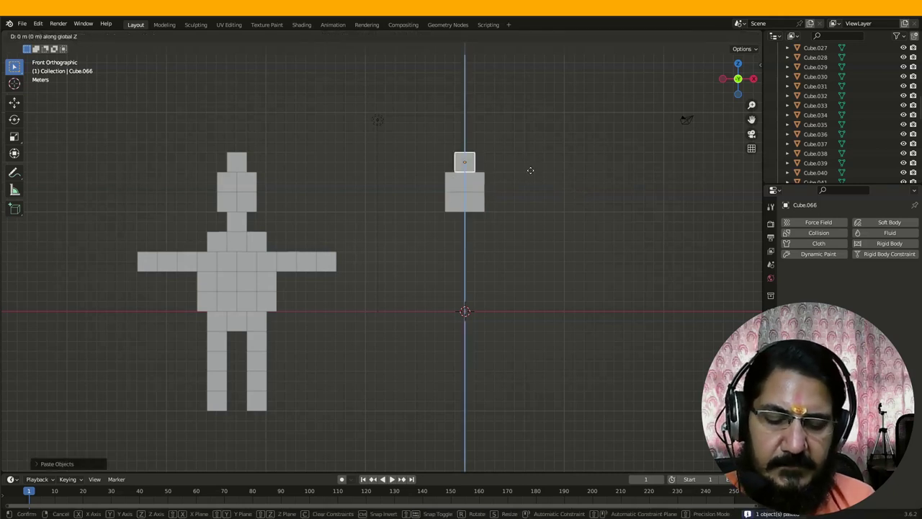
{"action": "type", "text": "-4"}
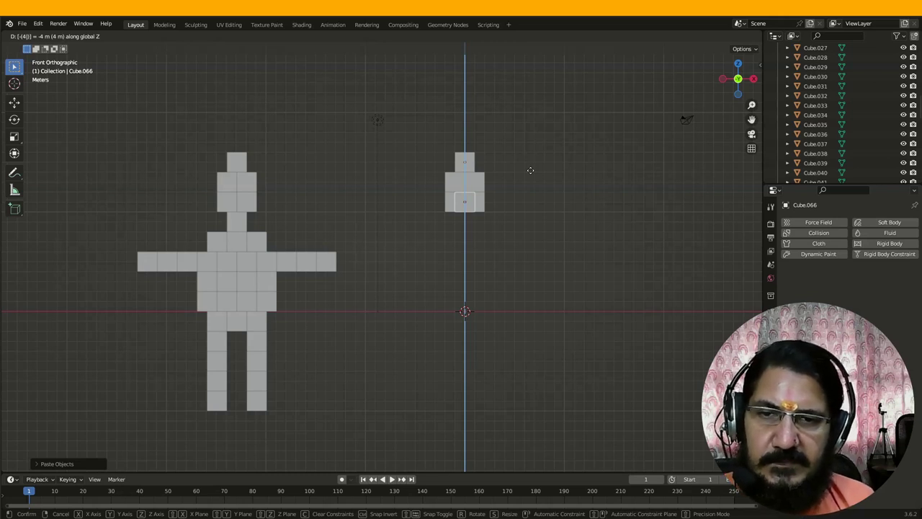
{"action": "key", "text": "Escape"}
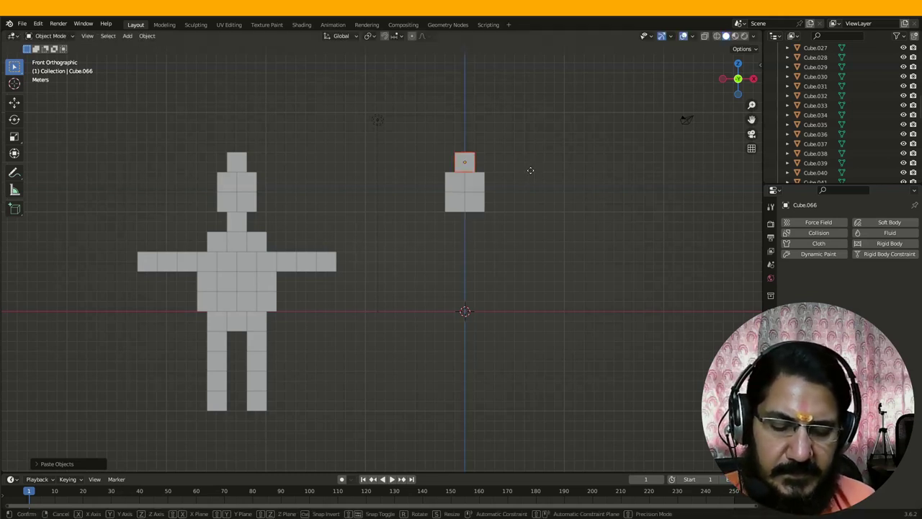
- Move the pasted top cube -6 m along Z to form the neck below the head
{"action": "key", "text": "g"}
{"action": "type", "text": "z"}
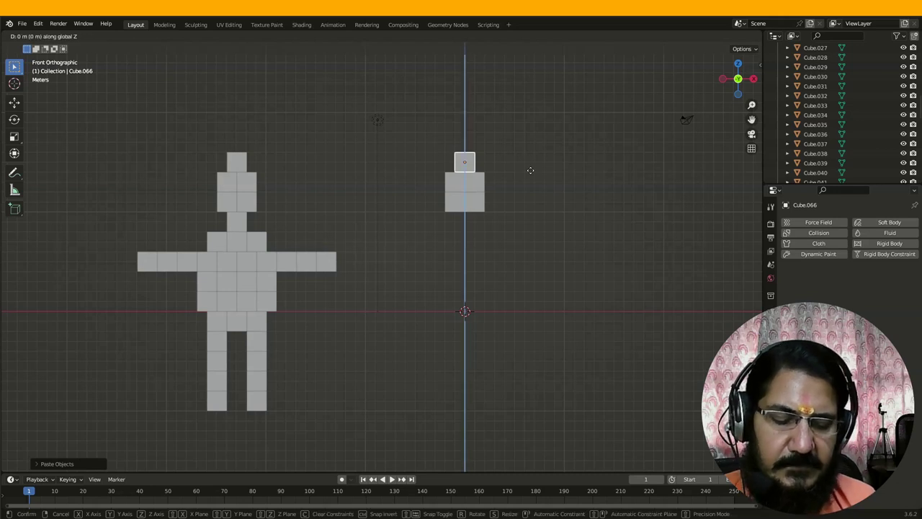
{"action": "type", "text": "-6"}
{"action": "key", "text": "Return"}
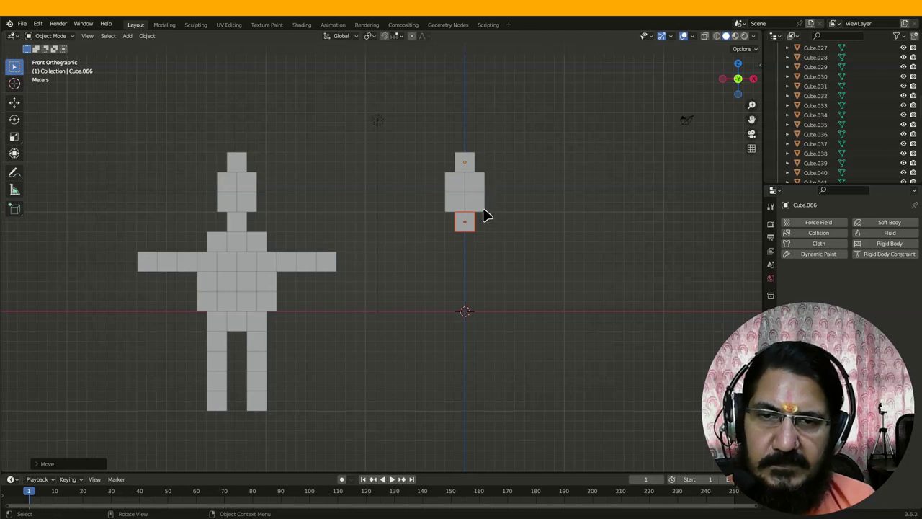
{"action": "key", "text": "shift+d"}
{"action": "right_click", "coordinate": [504, 248]}
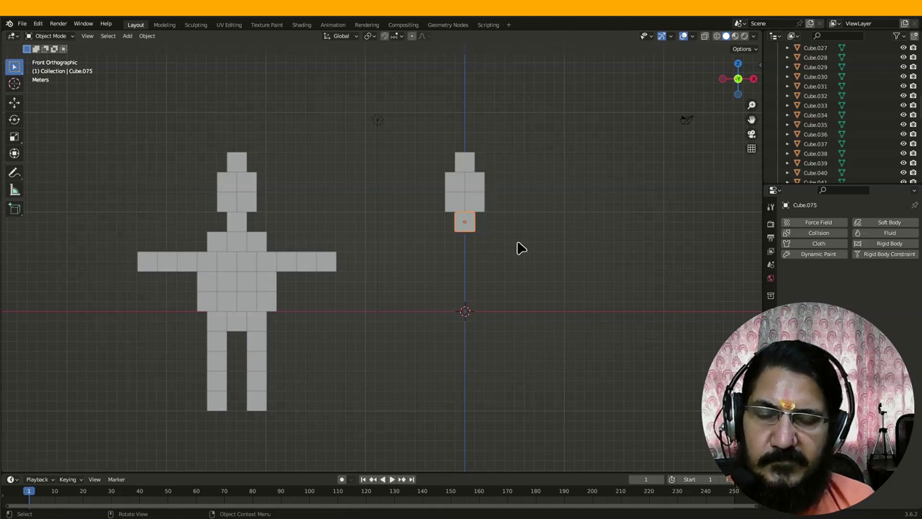
{"action": "middle_click_drag", "start_coordinate": [494, 183], "coordinate": [444, 141]}
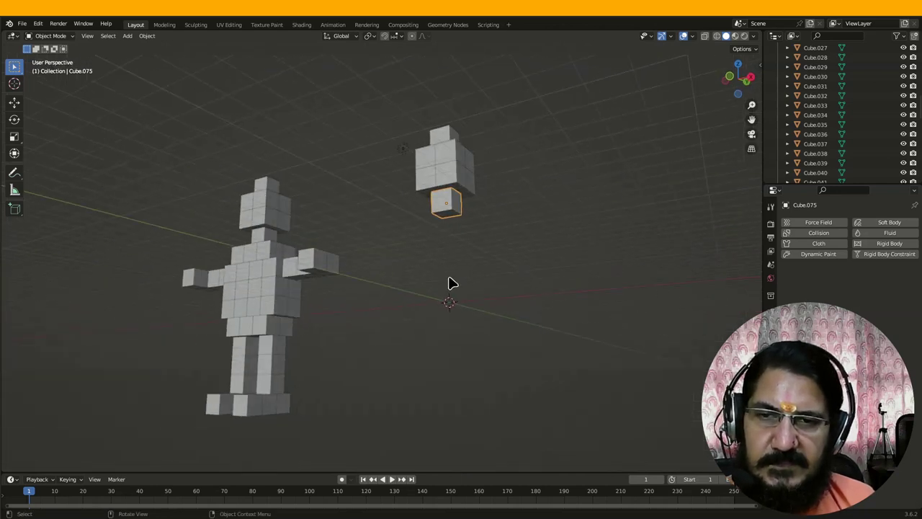
{"action": "middle_click_drag", "start_coordinate": [449, 220], "coordinate": [524, 268]}
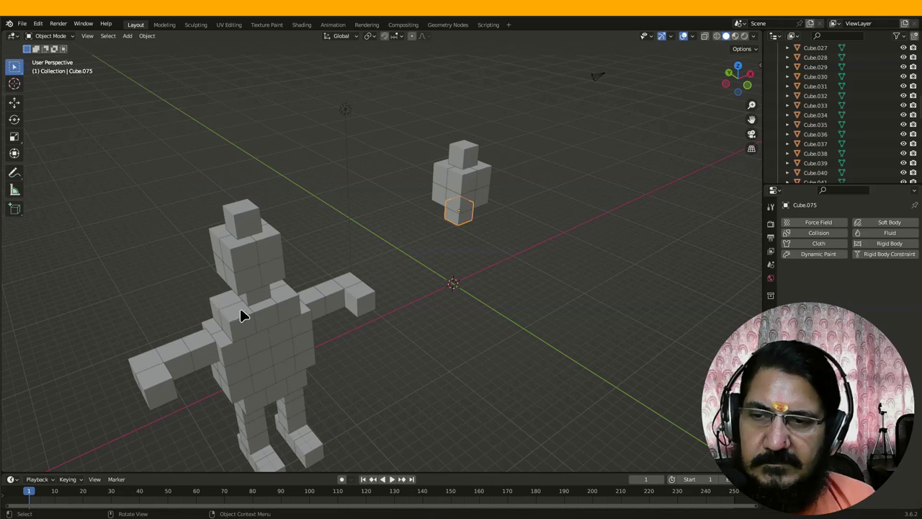
{"action": "middle_click_drag", "start_coordinate": [253, 325], "coordinate": [411, 214]}
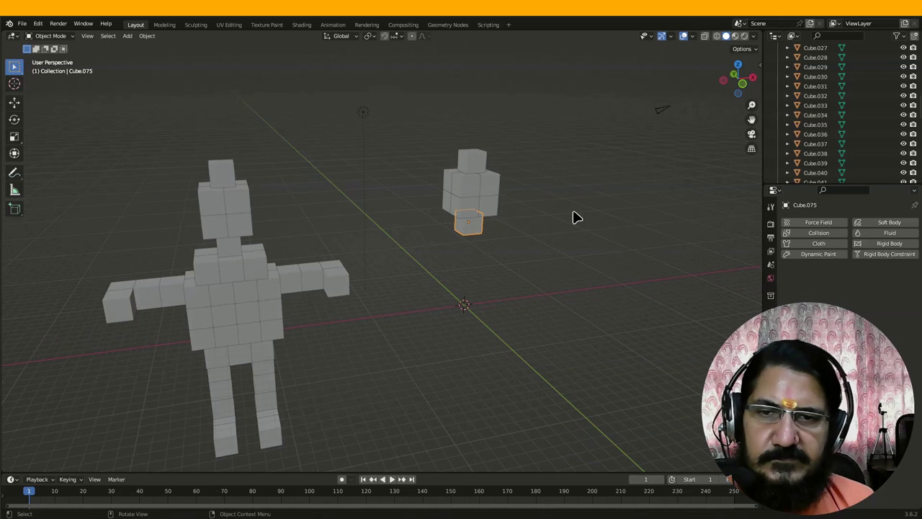
- In front orthographic view, duplicate the head's lower four-cube layer and move the copy -4 m along Z, beneath the neck
{"action": "key", "text": "KP_1"}
{"action": "left_click_drag", "start_coordinate": [367, 210], "coordinate": [508, 213]}
{"action": "left_click", "coordinate": [473, 202]}
{"action": "left_click_drag", "start_coordinate": [421, 206], "coordinate": [514, 210]}
{"action": "key", "text": "ctrl+c"}
{"action": "key", "text": "ctrl+v"}
{"action": "key", "text": "g"}
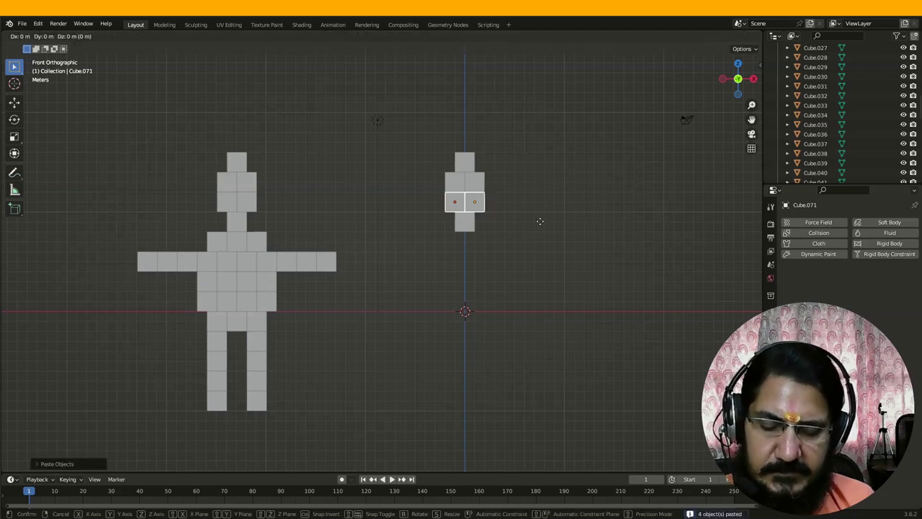
{"action": "key", "text": "z"}
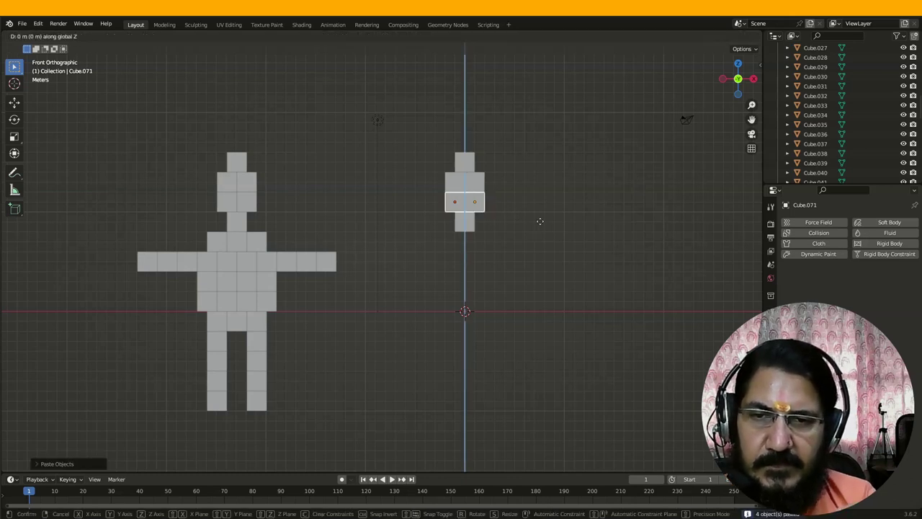
{"action": "type", "text": "-4"}
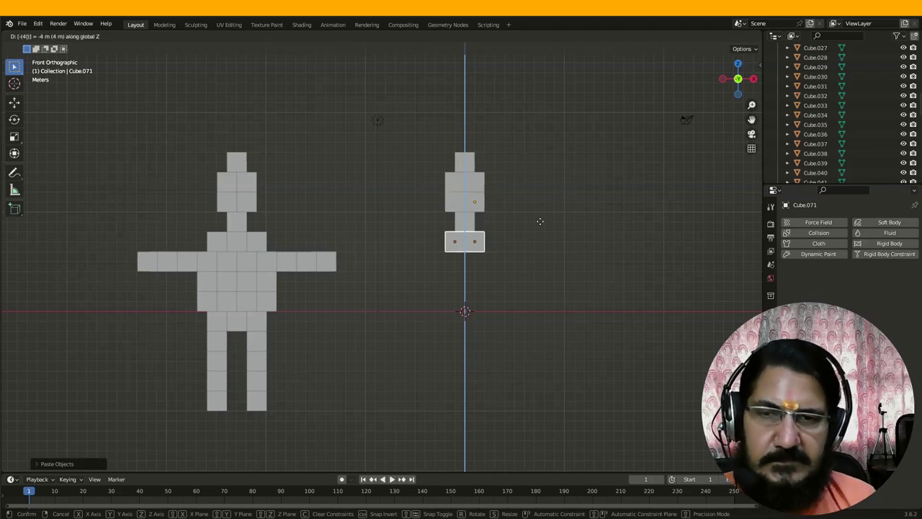
{"action": "key", "text": "Return"}
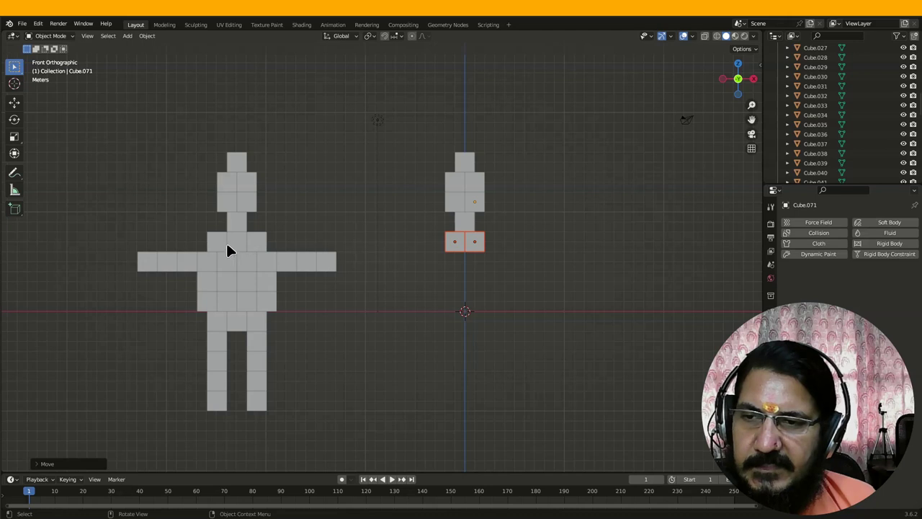
- Move the four-cube shoulder layer 1 m along X so one column sits centred under the neck
{"action": "middle_click_drag", "start_coordinate": [228, 245], "coordinate": [272, 261]}
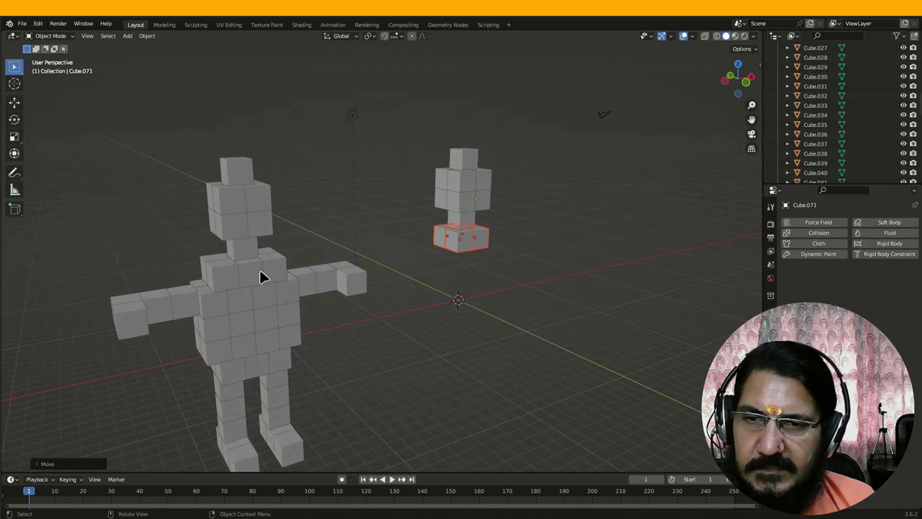
{"action": "key", "text": "KP_1"}
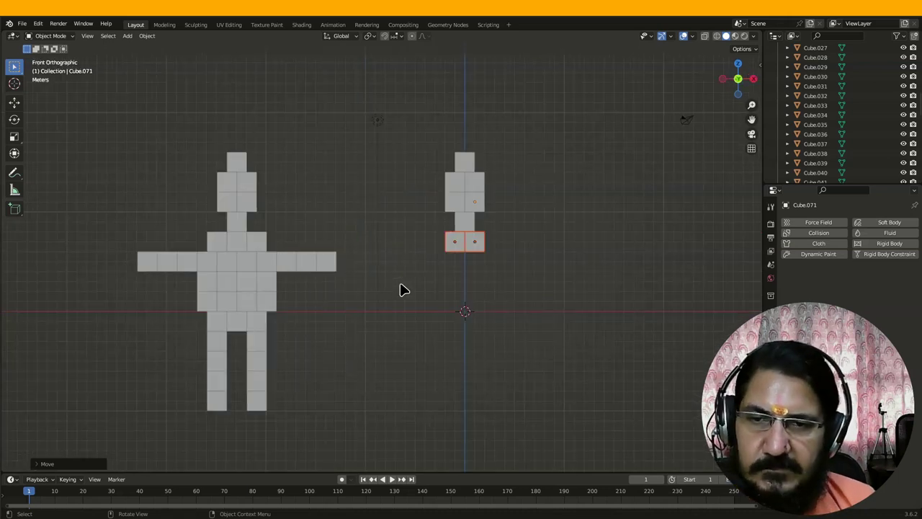
{"action": "key", "text": "g"}
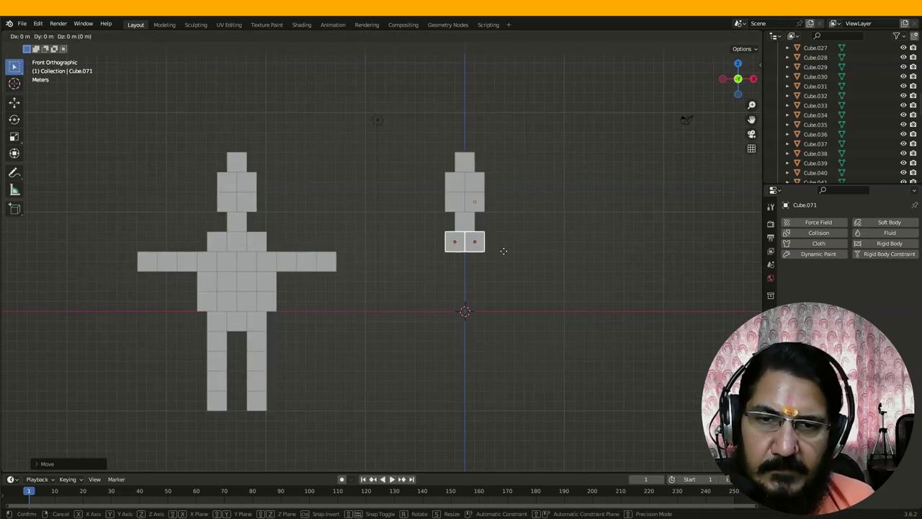
{"action": "type", "text": "x"}
{"action": "type", "text": "1"}
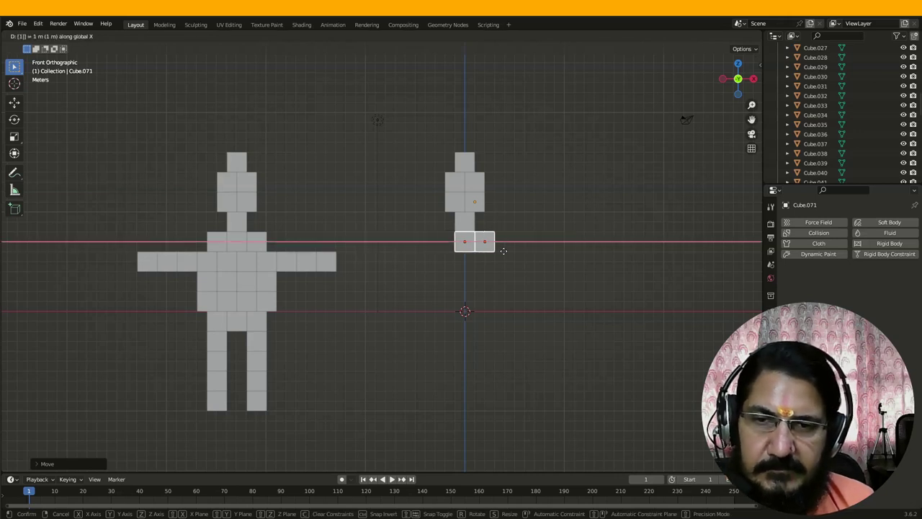
{"action": "key", "text": "Return"}
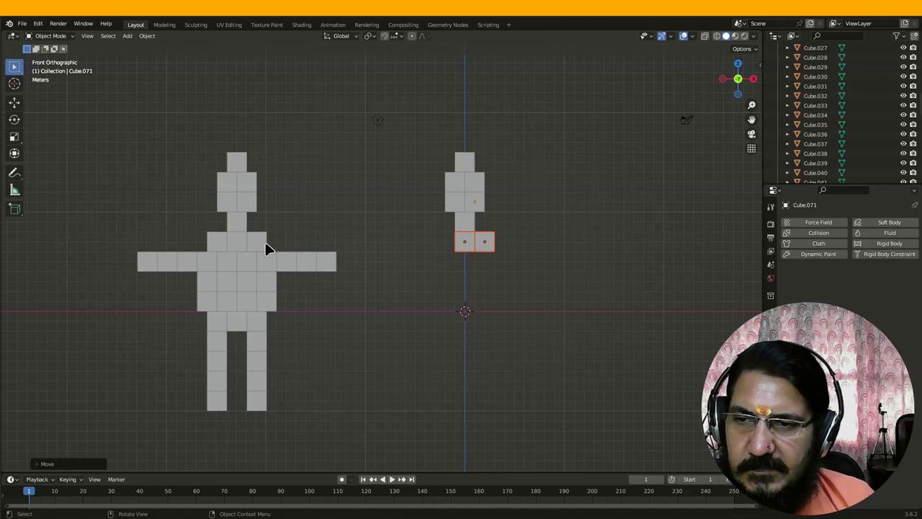
- Select the front and back shoulder cubes directly under the neck, then copy and paste them in place in front orthographic view
{"action": "middle_click_drag", "start_coordinate": [434, 263], "coordinate": [451, 255]}
{"action": "left_click", "coordinate": [467, 247]}
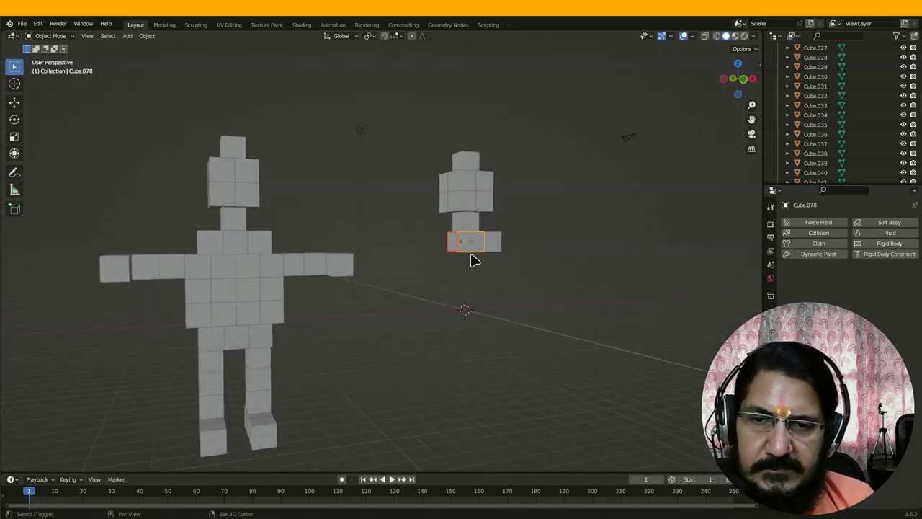
{"action": "key", "text": "KP_1"}
{"action": "key", "text": "ctrl+c"}
{"action": "key", "text": "ctrl+v"}
{"action": "key", "text": "g"}
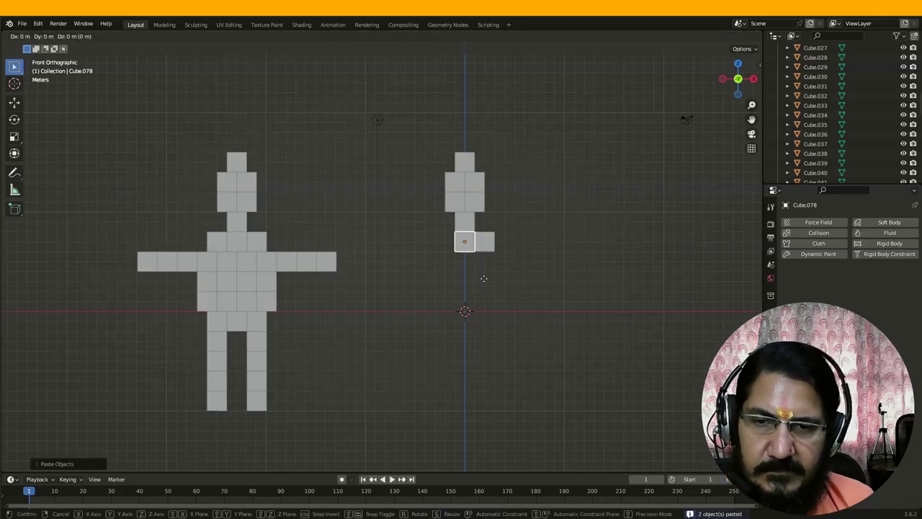
{"action": "key", "text": "x"}
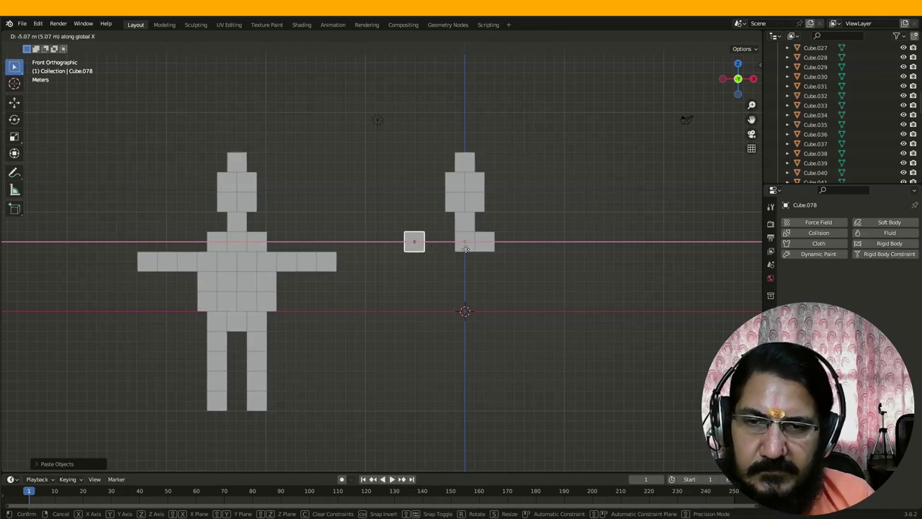
{"action": "key", "text": "y"}
{"action": "key", "text": "z"}
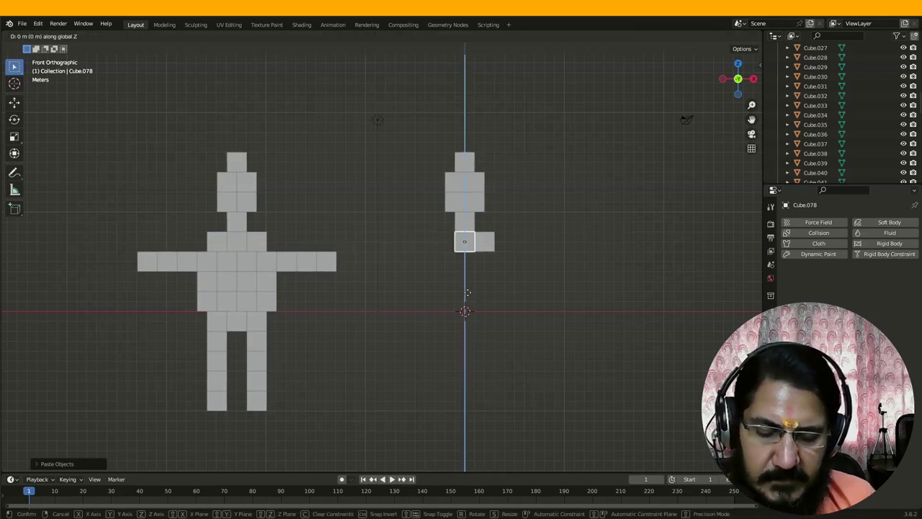
{"action": "right_click", "coordinate": [467, 294]}
- Move the pasted pair of shoulder cubes one cube width along negative X and deselect everything
{"action": "type", "text": "gx-1"}
{"action": "key", "text": "Return"}
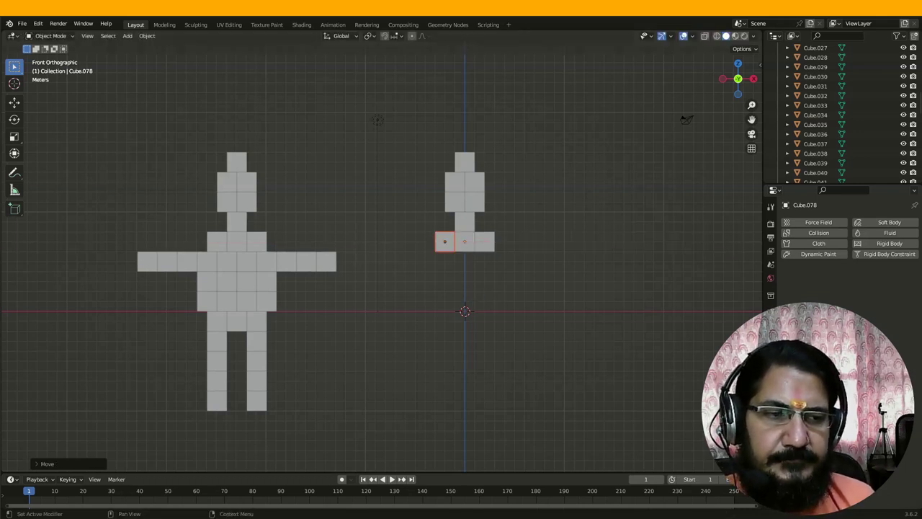
{"action": "key", "text": "alt+a"}
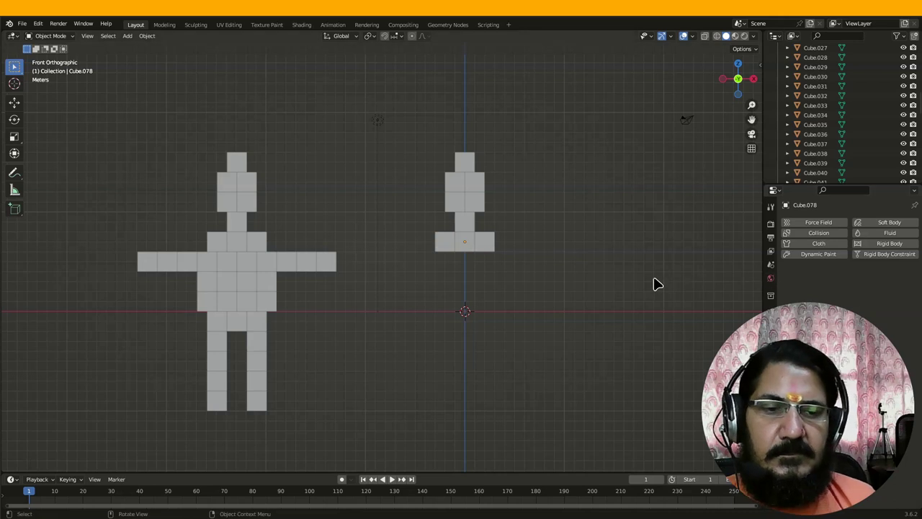
- In front orthographic view, duplicate the six-cube shoulder layer and move the copy -2 m along Z as the next torso layer
{"action": "middle_click_drag", "start_coordinate": [434, 290], "coordinate": [479, 325]}
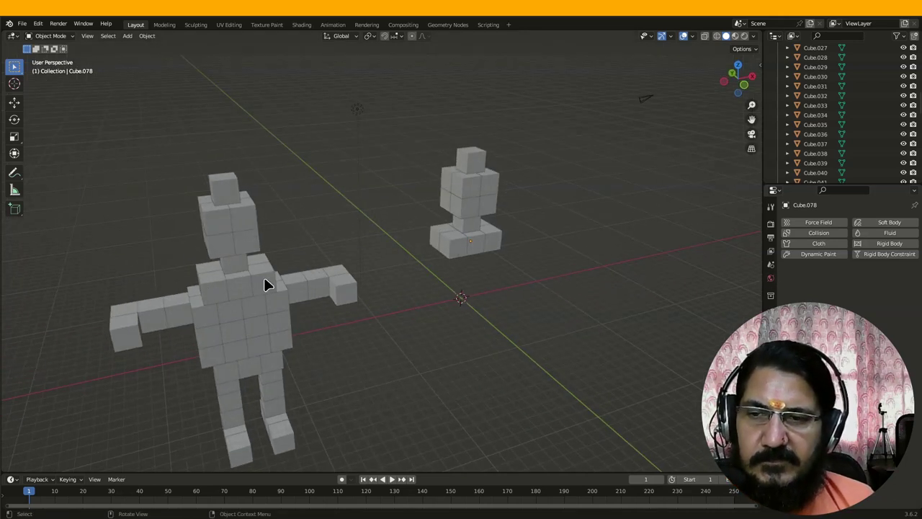
{"action": "middle_click_drag", "start_coordinate": [229, 289], "coordinate": [255, 296]}
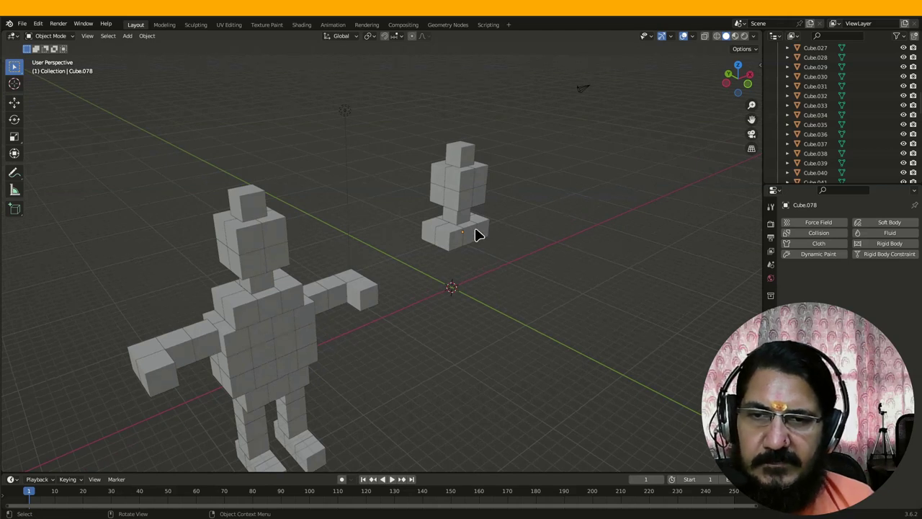
{"action": "key", "text": "KP_1"}
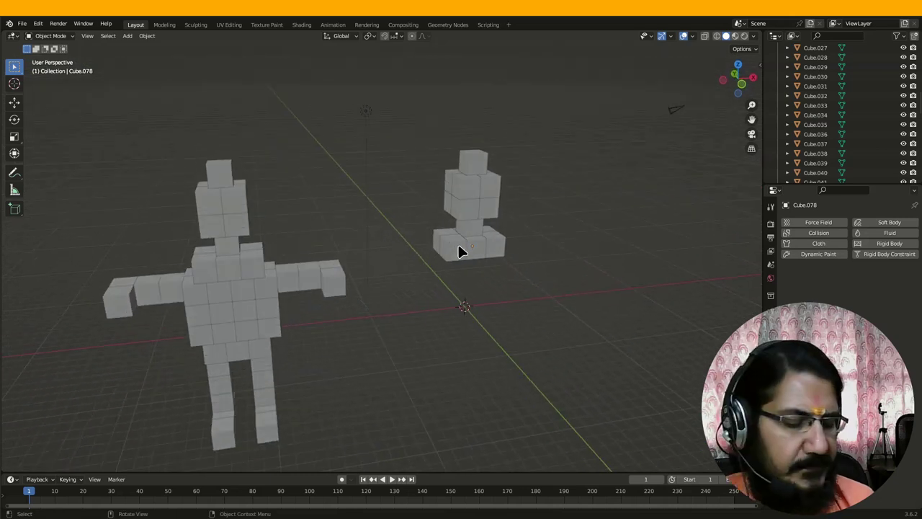
{"action": "left_click_drag", "start_coordinate": [419, 236], "coordinate": [521, 271]}
{"action": "key", "text": "ctrl+c"}
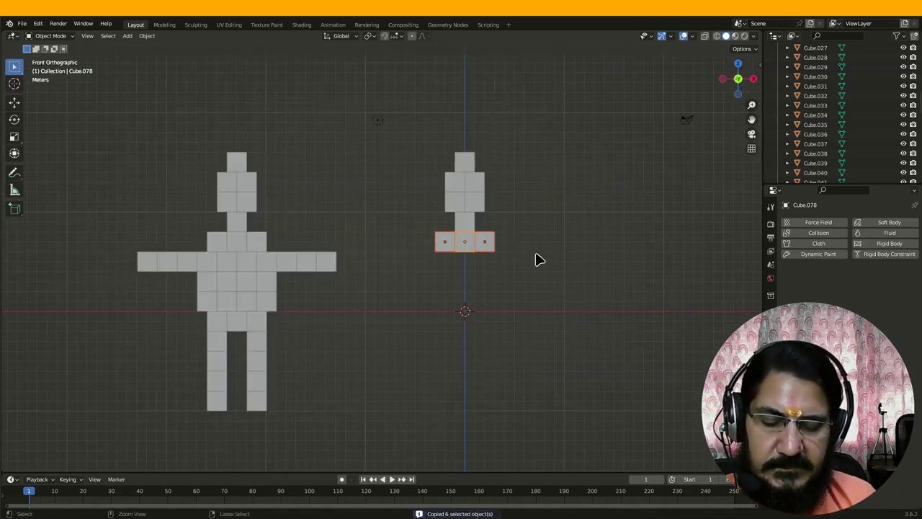
{"action": "key", "text": "ctrl+v"}
{"action": "type", "text": "gz"}
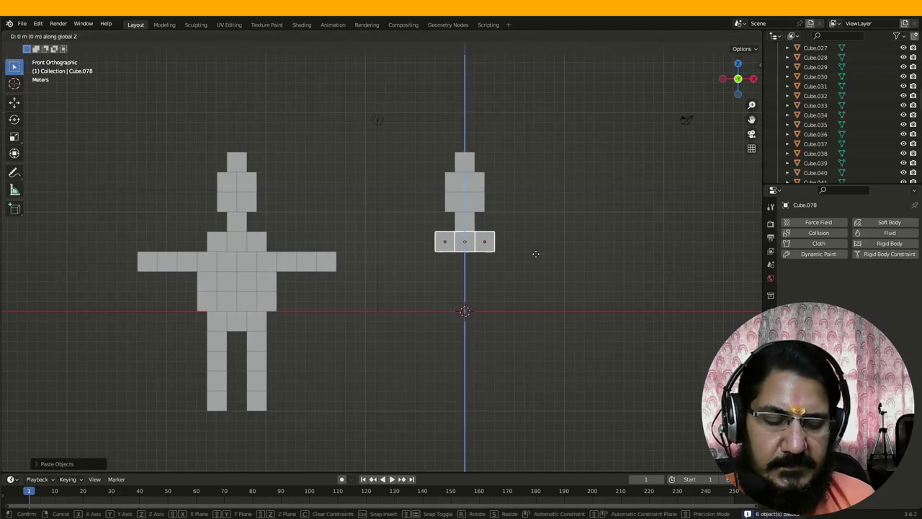
{"action": "type", "text": "-2"}
{"action": "key", "text": "Return"}
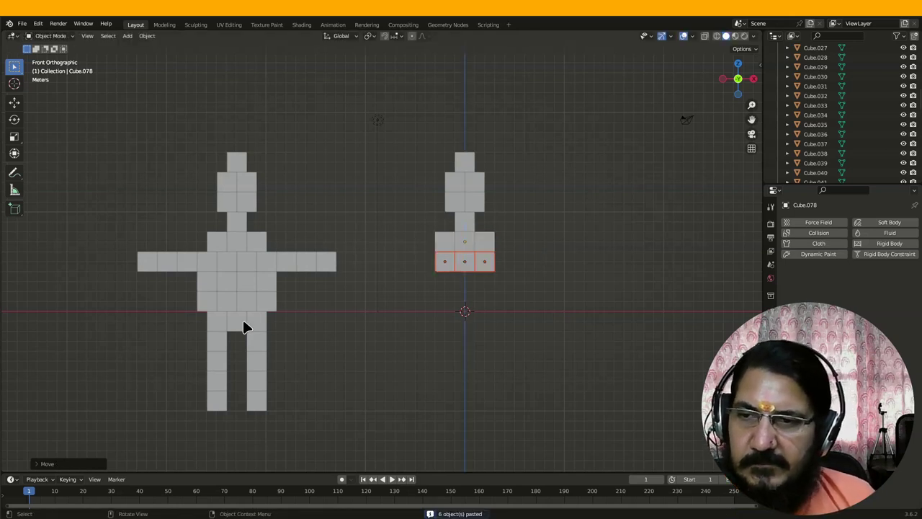
- Shift the new six-cube torso layer 1 m along X in front orthographic view
{"action": "middle_click_drag", "start_coordinate": [225, 277], "coordinate": [225, 321]}
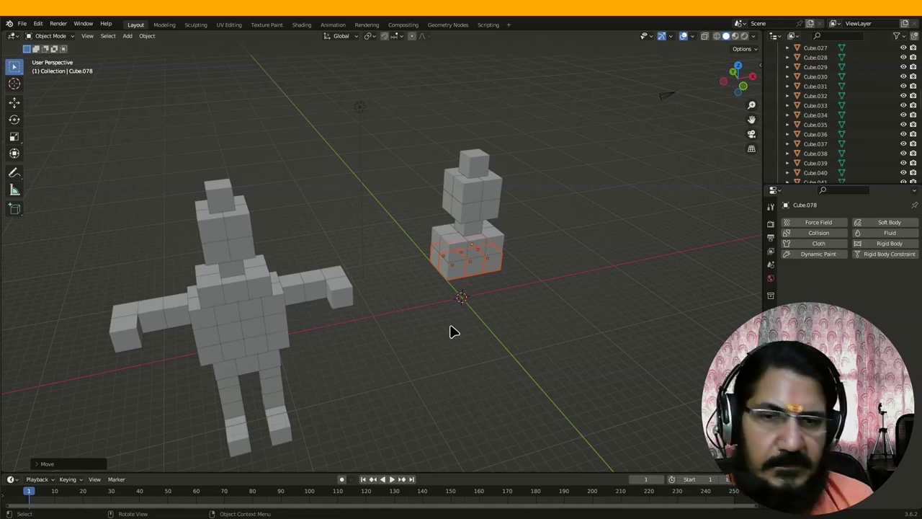
{"action": "key", "text": "KP_3"}
{"action": "key", "text": "KP_1"}
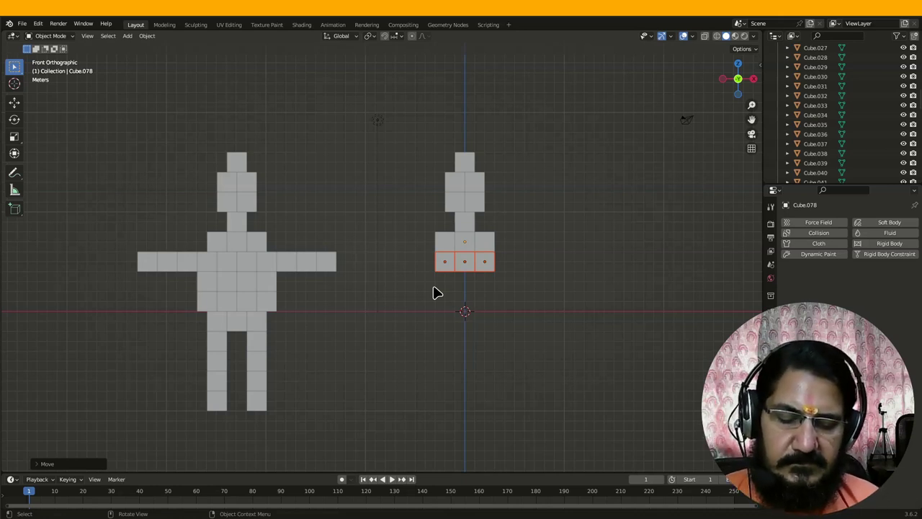
{"action": "key", "text": "g"}
{"action": "key", "text": "x"}
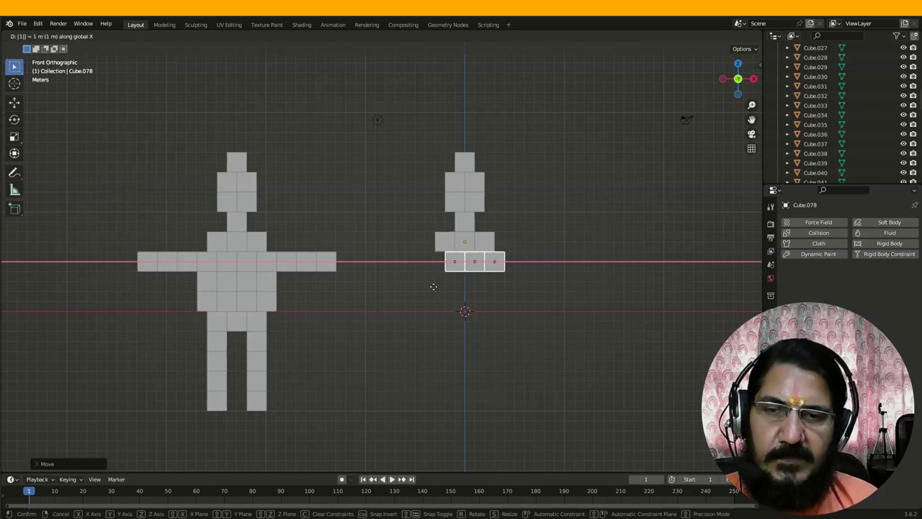
{"action": "left_click", "coordinate": [435, 288]}
- Duplicate the front and back cubes at the torso layer's negative X end and move the copies one cube width along negative X
{"action": "middle_click_drag", "start_coordinate": [438, 282], "coordinate": [448, 286]}
{"action": "left_click", "coordinate": [450, 271]}
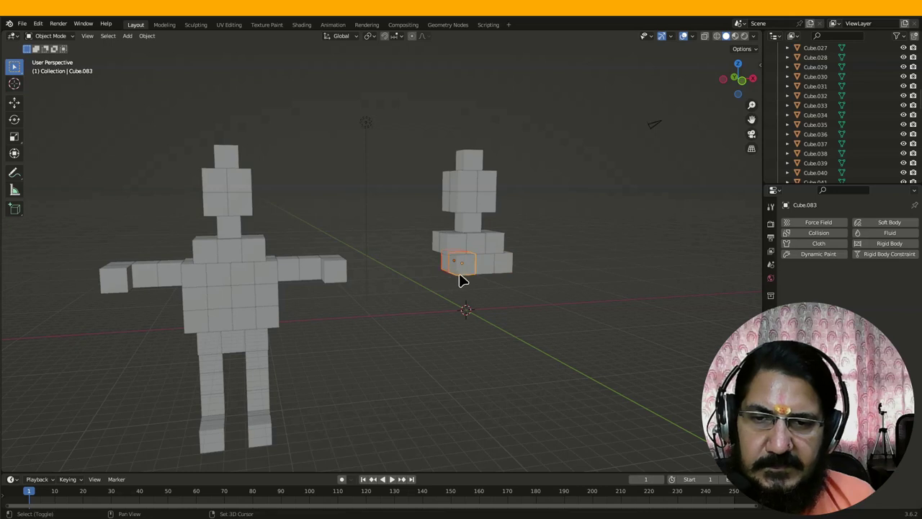
{"action": "key", "text": "KP_1"}
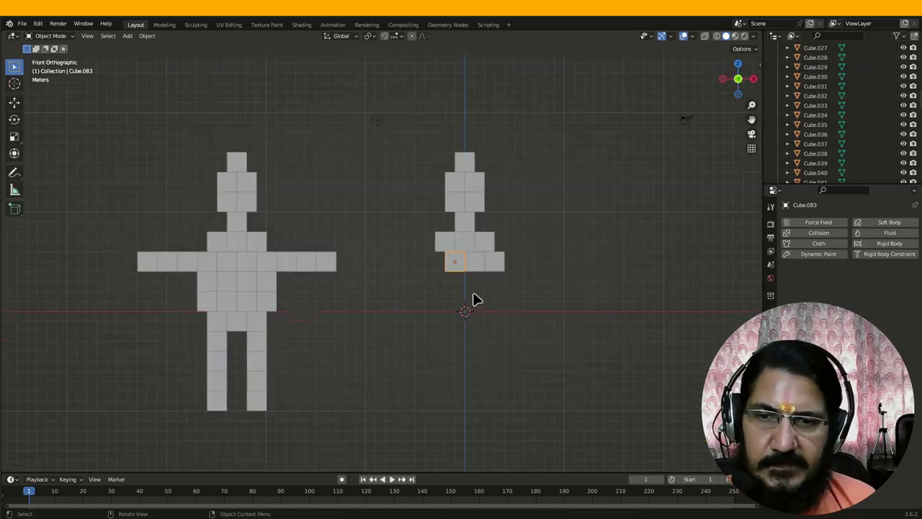
{"action": "key", "text": "ctrl+c"}
{"action": "key", "text": "ctrl+v"}
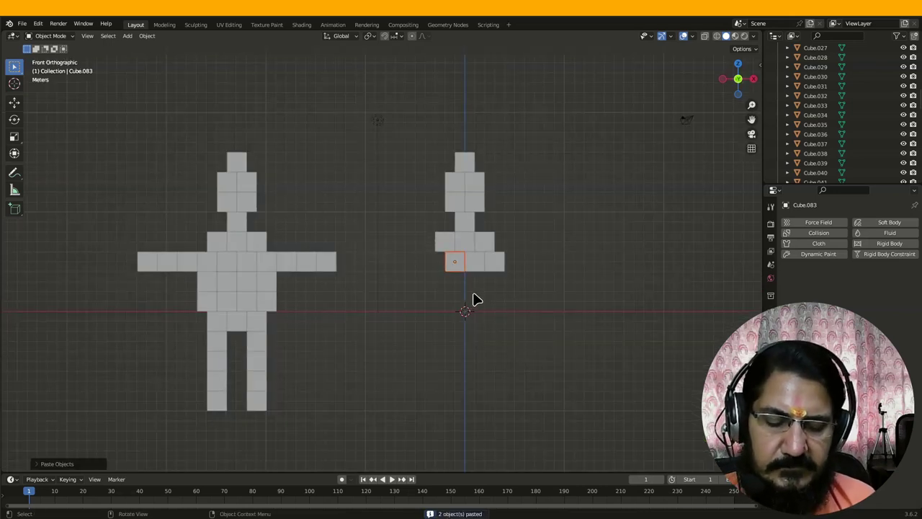
{"action": "key", "text": "g"}
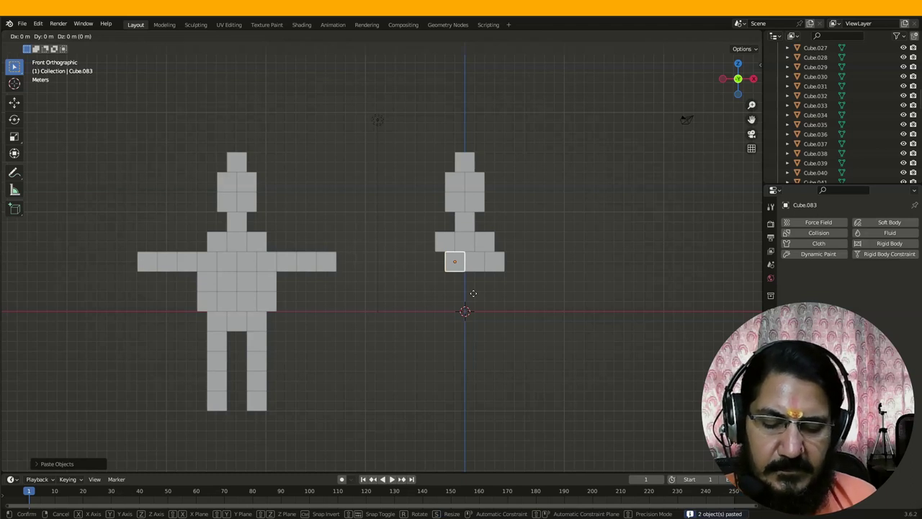
{"action": "key", "text": "x"}
{"action": "left_click", "coordinate": [473, 293]}
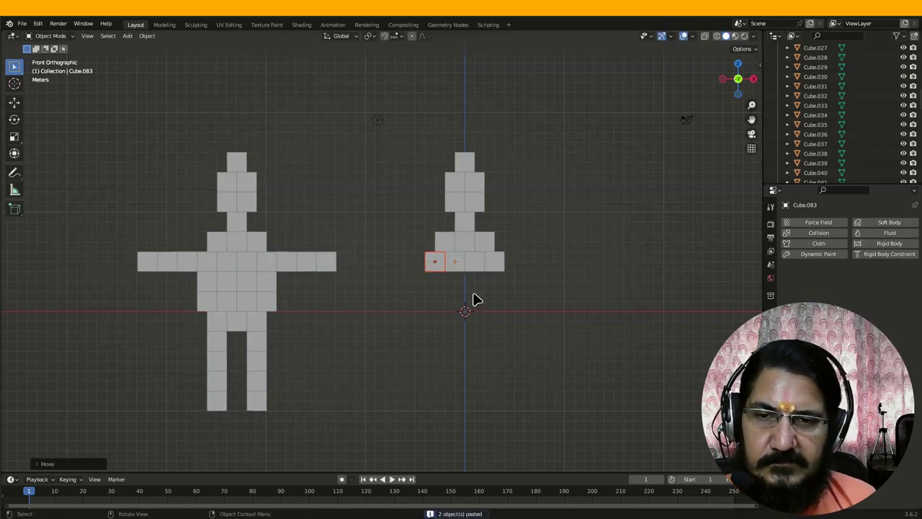
- Select only the front cube at the torso layer's negative X end, then copy and paste it in place in front orthographic view
{"action": "middle_click_drag", "start_coordinate": [238, 292], "coordinate": [200, 309]}
{"action": "middle_click_drag", "start_coordinate": [260, 336], "coordinate": [288, 318]}
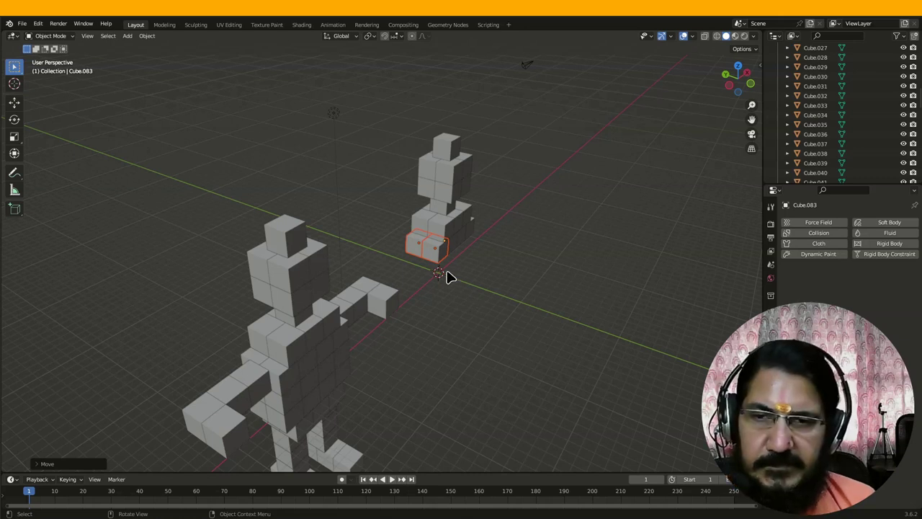
{"action": "key", "text": "KP_3"}
{"action": "key", "text": "KP_1"}
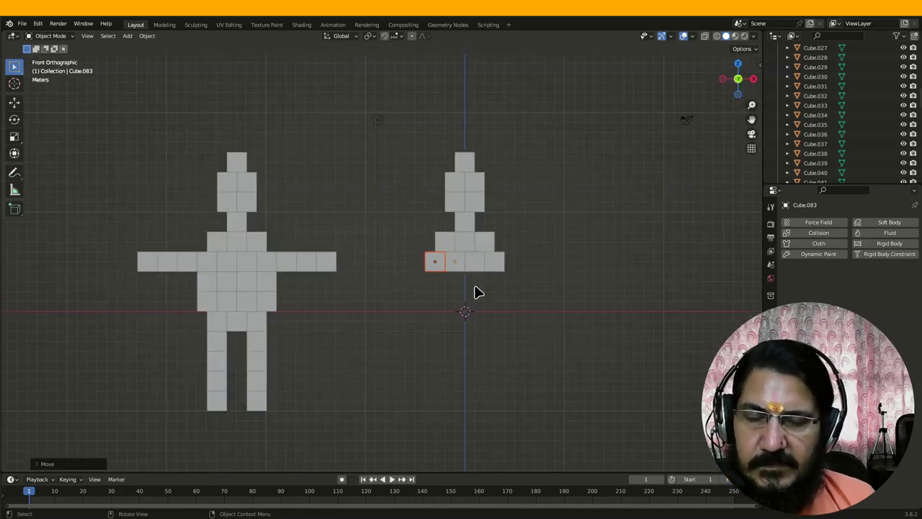
{"action": "middle_click_drag", "start_coordinate": [425, 261], "coordinate": [445, 277]}
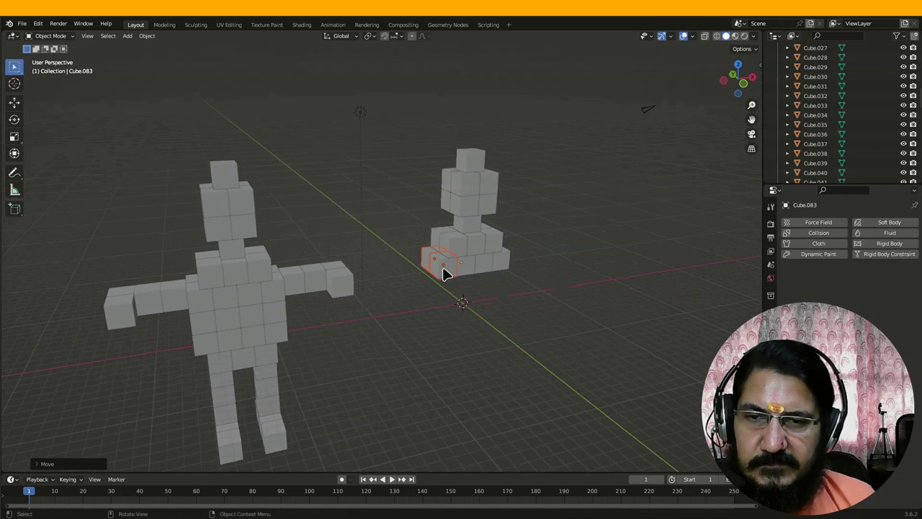
{"action": "left_click", "coordinate": [445, 274]}
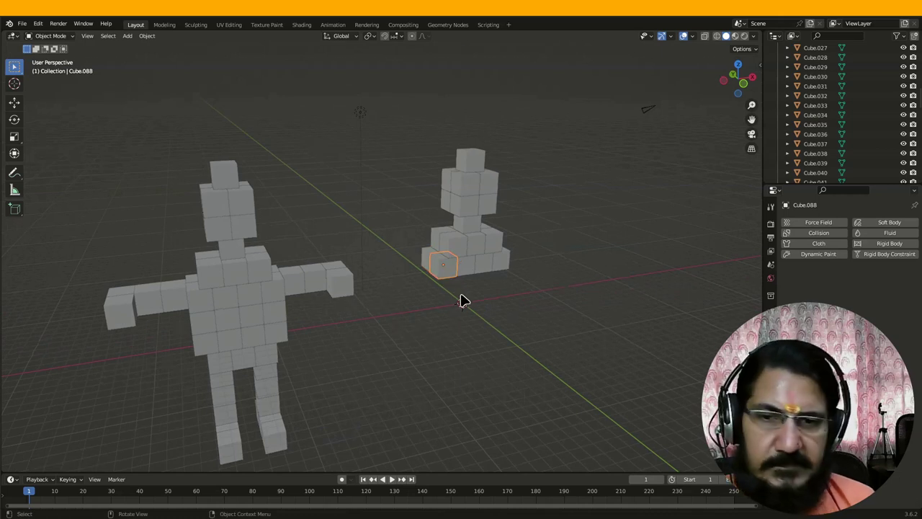
{"action": "key", "text": "KP_1"}
{"action": "key", "text": "ctrl+c"}
{"action": "key", "text": "ctrl+v"}
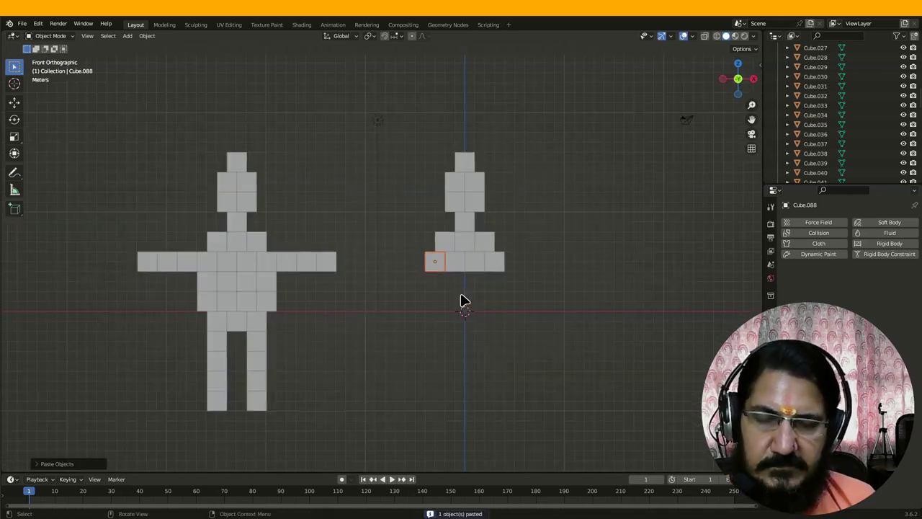
{"action": "key", "text": "g"}
{"action": "type", "text": "x2"}
{"action": "key", "text": "Escape"}
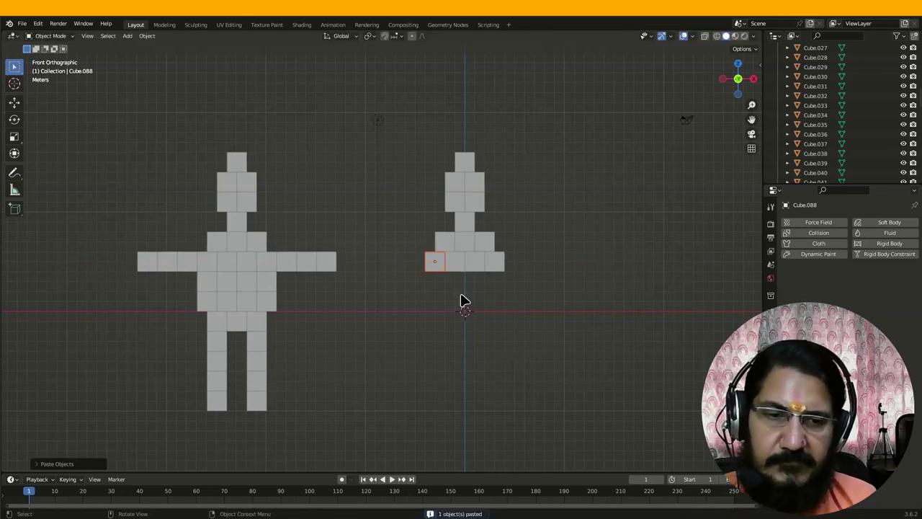
- Move the pasted cube -2 m along X so it starts an arm beside the torso layer
{"action": "key", "text": "g"}
{"action": "key", "text": "x"}
{"action": "key", "text": "x"}
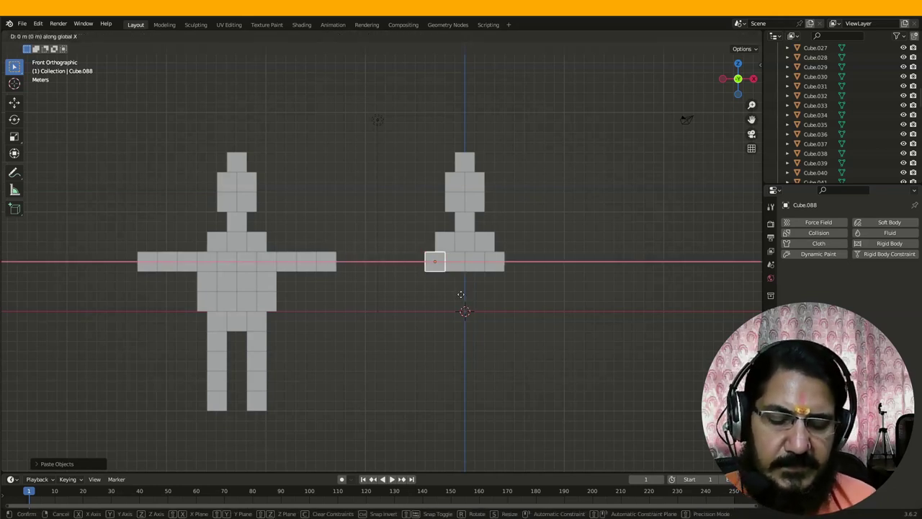
{"action": "type", "text": "-2"}
{"action": "key", "text": "Return"}
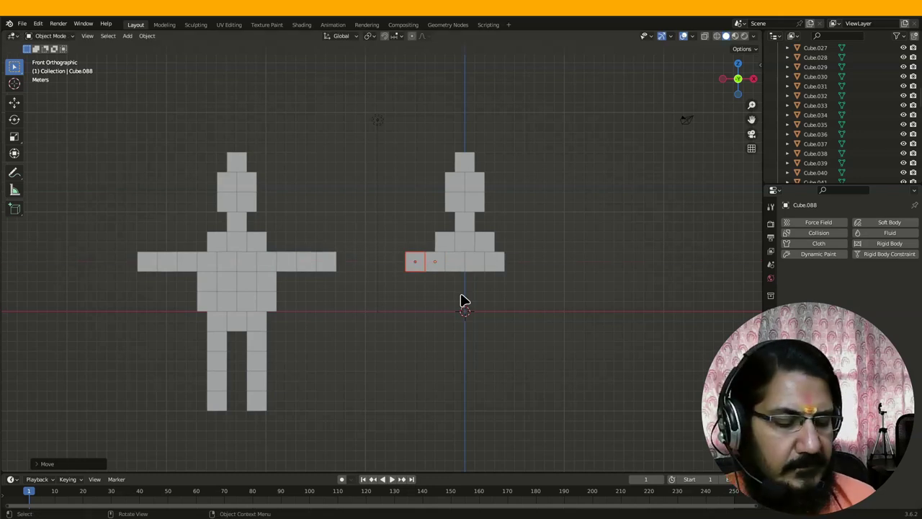
- In top orthographic view, move the new arm cube 1 m along Y to centre it on the torso's depth
{"action": "key", "text": "KP_7"}
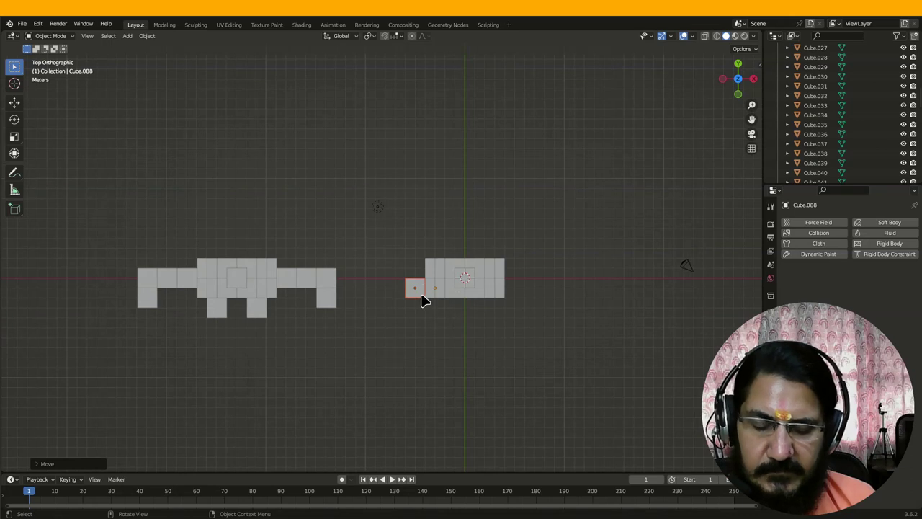
{"action": "key", "text": "g"}
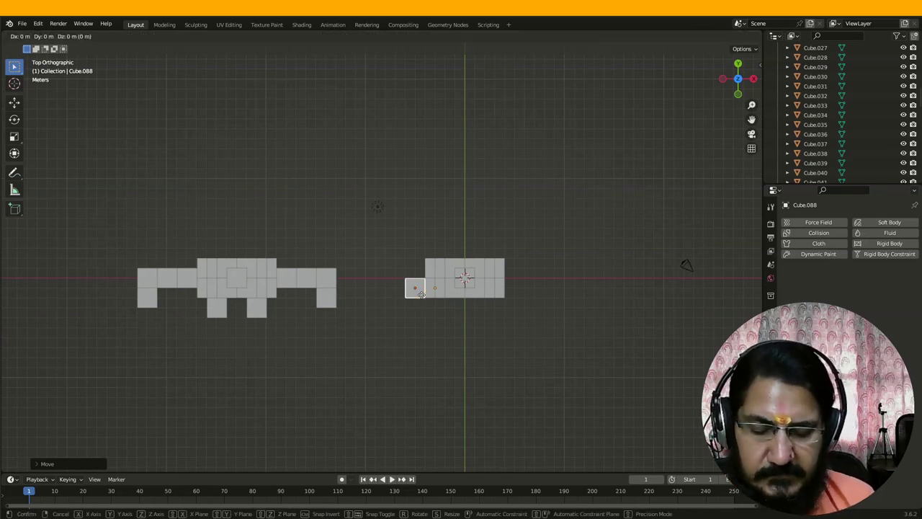
{"action": "key", "text": "y"}
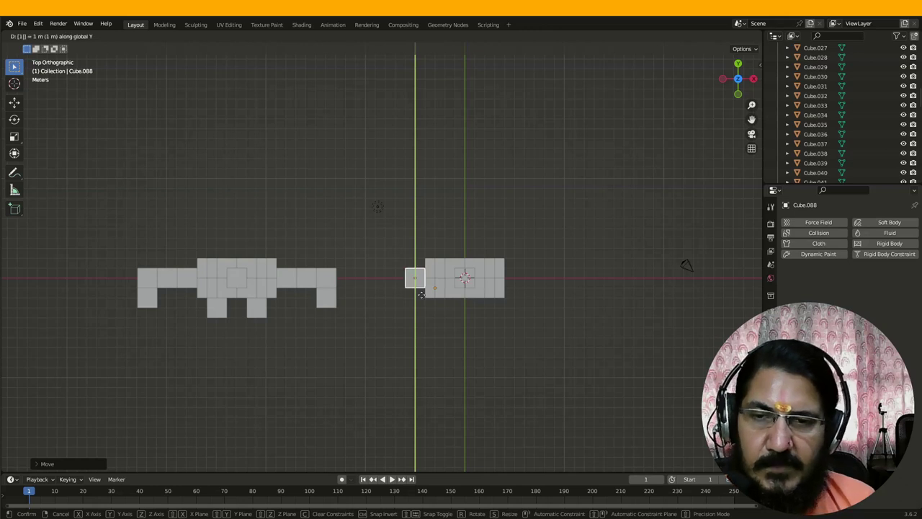
{"action": "left_click", "coordinate": [423, 301]}
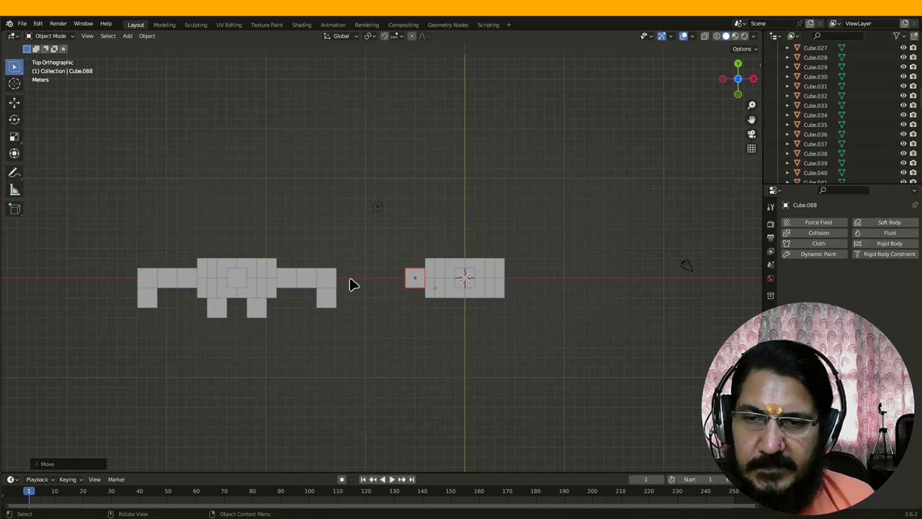
- Duplicate the first arm cube on the negative X side and move the copy -2 m along X
{"action": "left_click", "coordinate": [415, 284]}
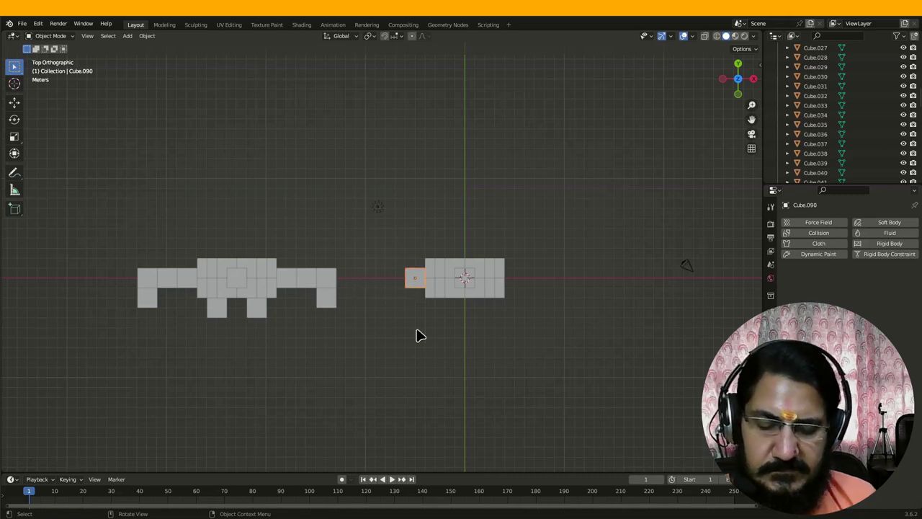
{"action": "key", "text": "ctrl+c"}
{"action": "key", "text": "ctrl+v"}
{"action": "key", "text": "g"}
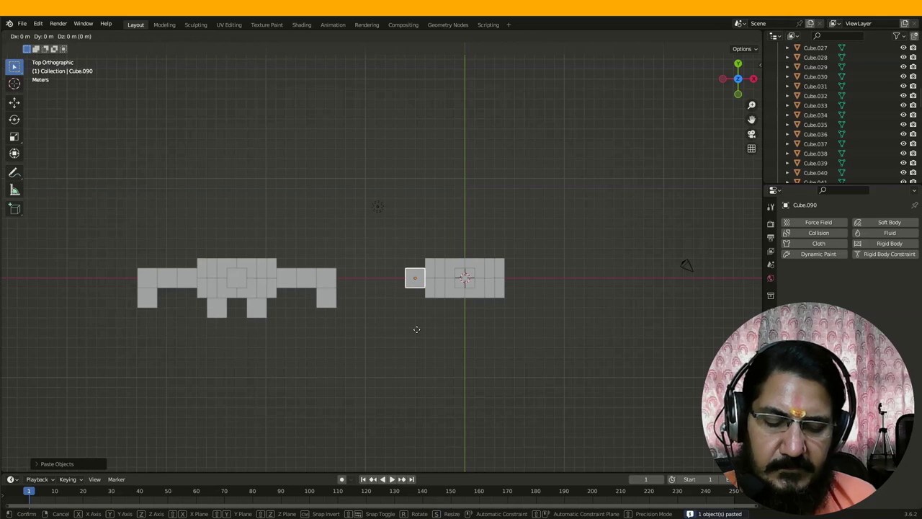
{"action": "type", "text": "x"}
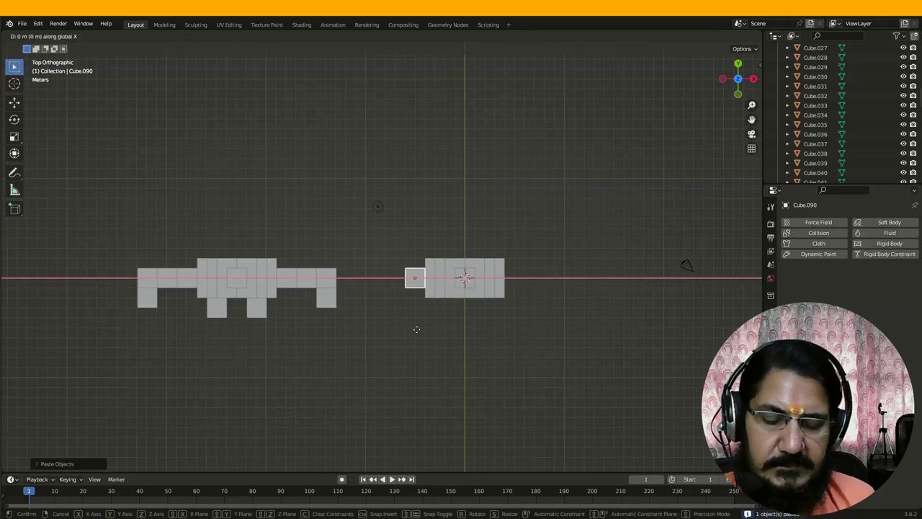
{"action": "type", "text": "-1"}
{"action": "key", "text": "Return"}
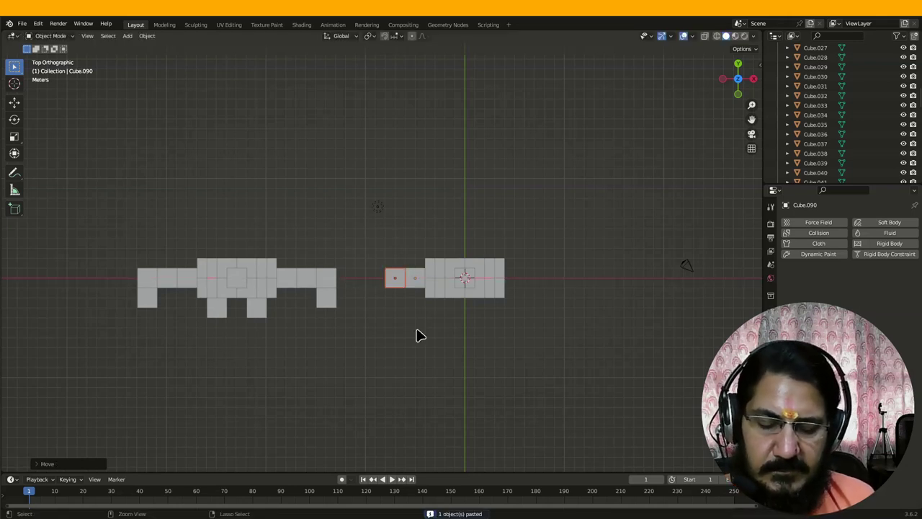
- Duplicate the second arm cube and move the copy -2 m along X as the third arm cube
{"action": "key", "text": "ctrl+z"}
{"action": "type", "text": "gx-2"}
{"action": "key", "text": "Return"}
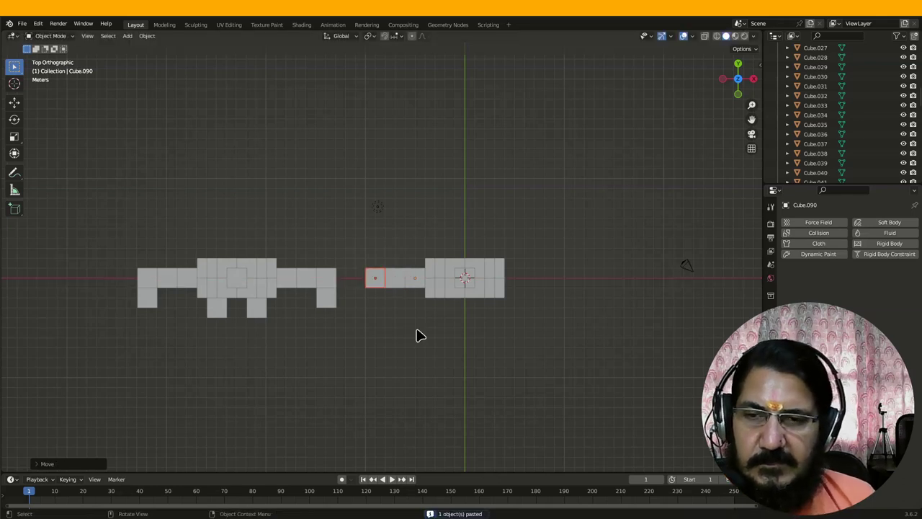
- Duplicate the arm cube touching the torso's negative X side and move the copy 10 m along X to start the opposite arm
{"action": "scroll", "coordinate": [384, 325], "scroll_direction": "down", "scroll_amount": 1}
{"action": "middle_click_drag", "start_coordinate": [495, 335], "coordinate": [504, 319]}
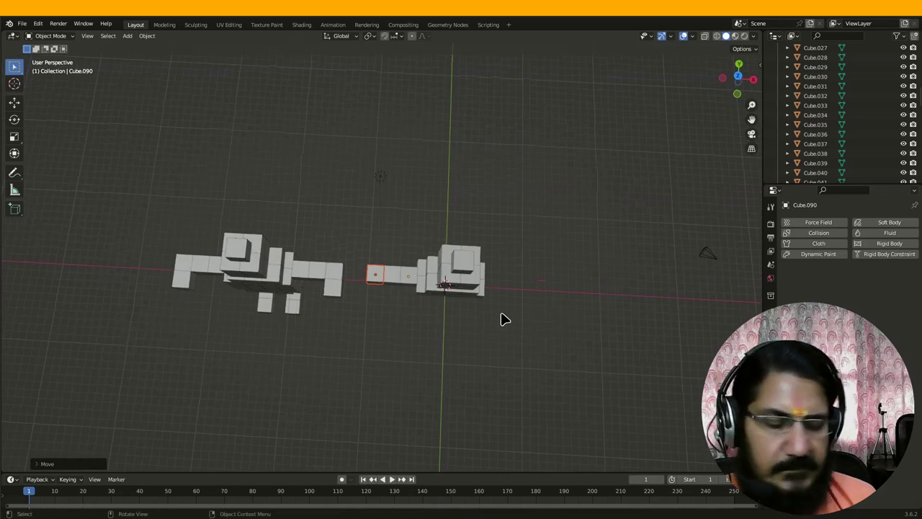
{"action": "key", "text": "KP_7"}
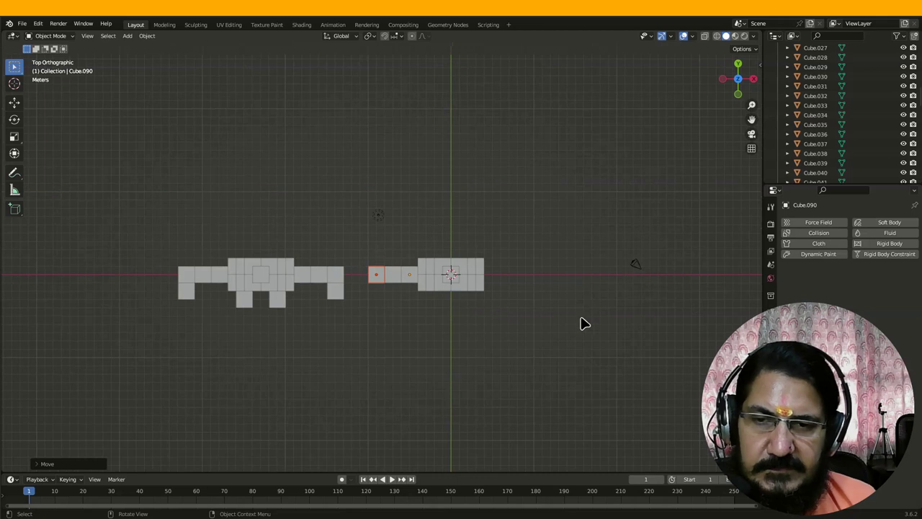
{"action": "left_click", "coordinate": [408, 277]}
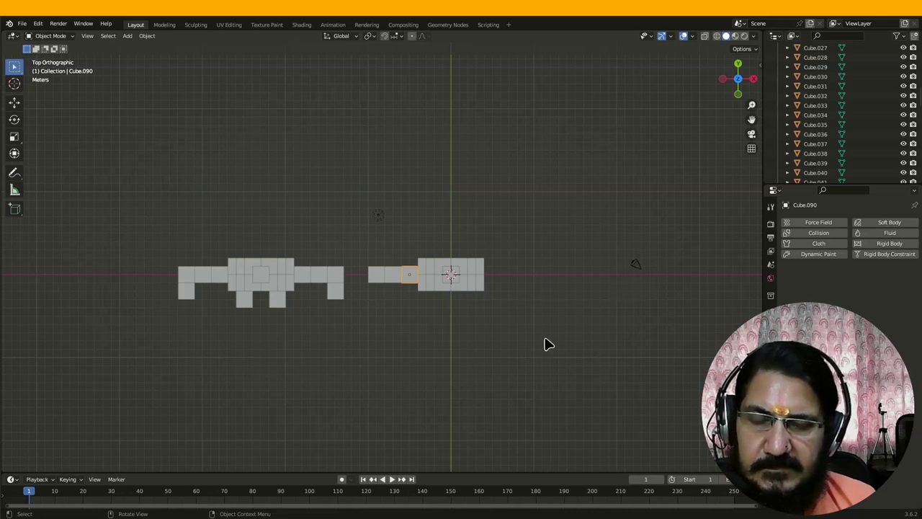
{"action": "scroll", "coordinate": [546, 345], "scroll_direction": "up", "scroll_amount": 3}
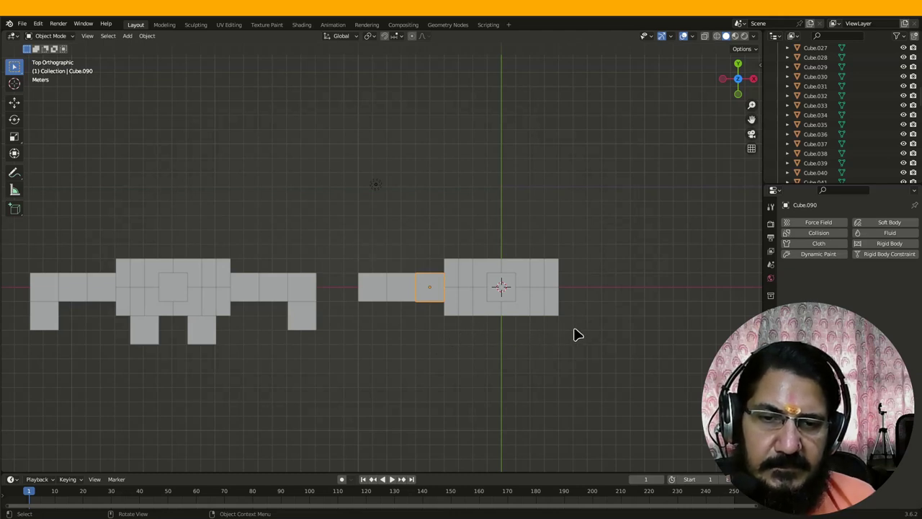
{"action": "key", "text": "ctrl+c"}
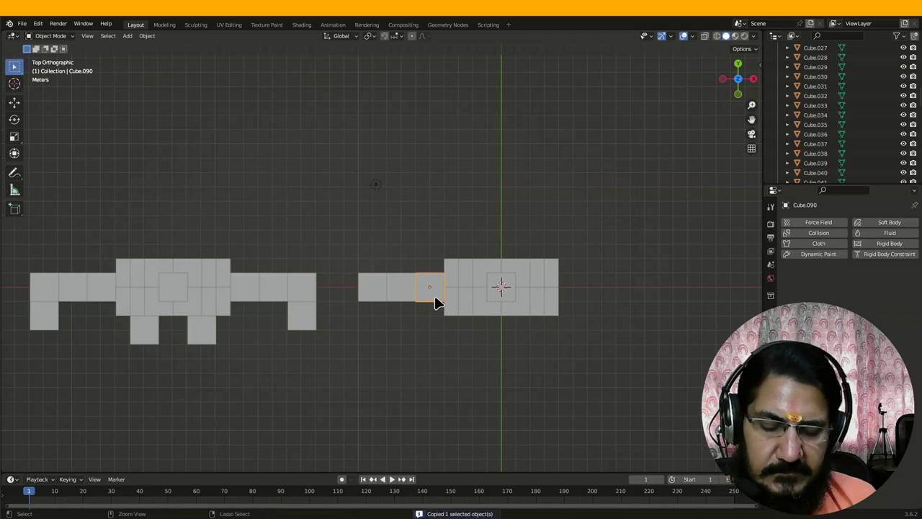
{"action": "key", "text": "ctrl+v"}
{"action": "key", "text": "g"}
{"action": "type", "text": "x"}
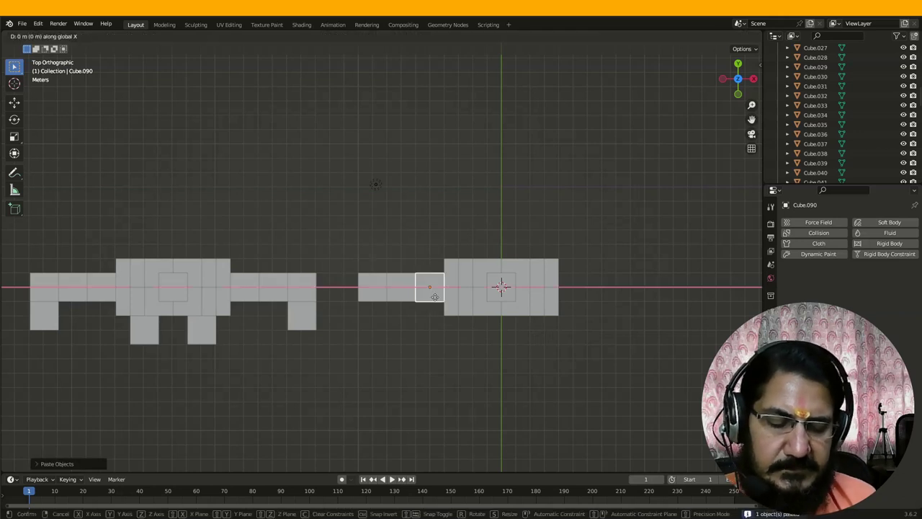
{"action": "type", "text": "10"}
{"action": "key", "text": "Return"}
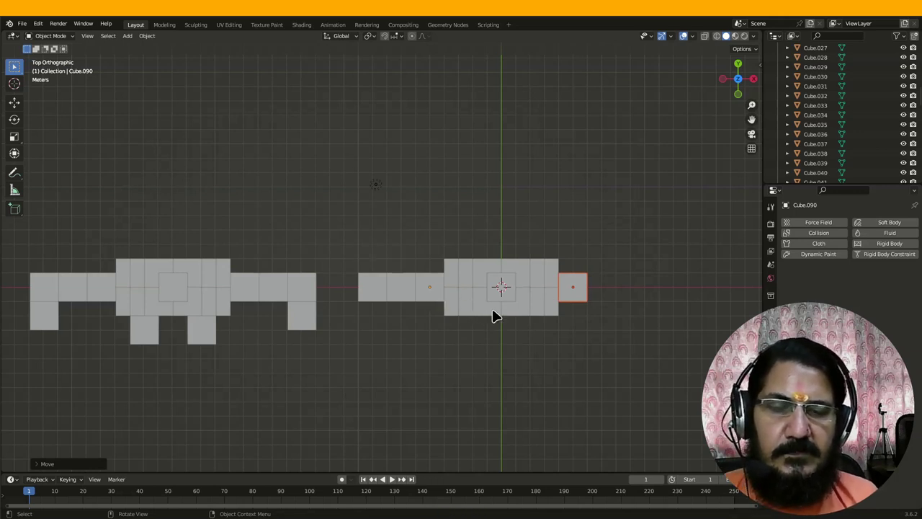
- Duplicate the first arm cube on the positive X side and move the copy 2 m along X
{"action": "middle_click_drag", "start_coordinate": [603, 377], "coordinate": [562, 329], "text": "shift"}
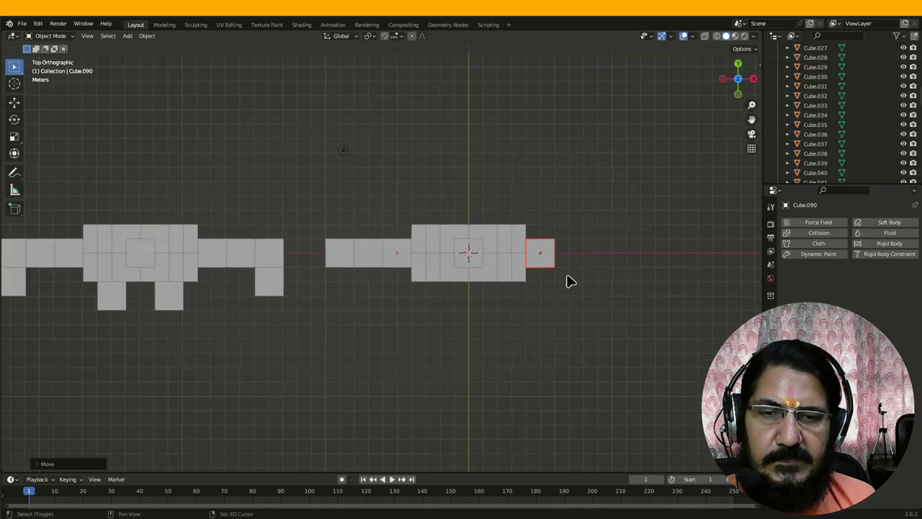
{"action": "left_click", "coordinate": [550, 258]}
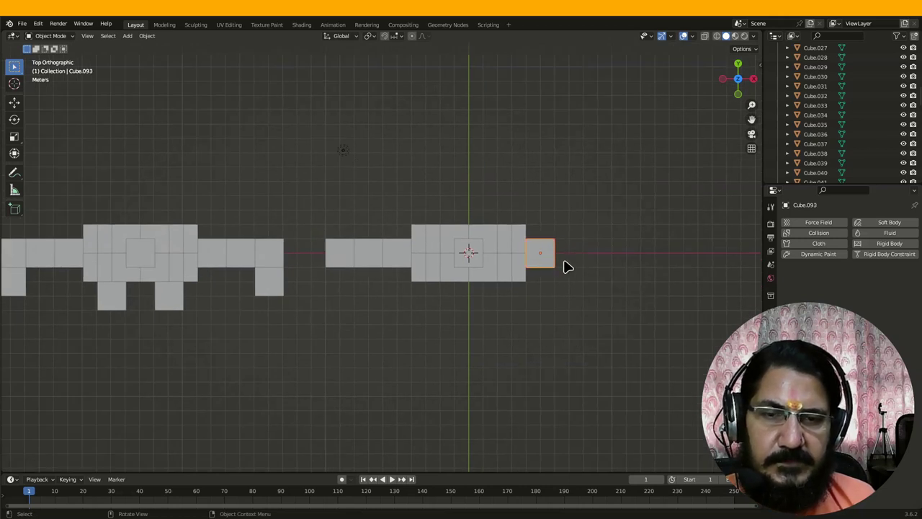
{"action": "key", "text": "ctrl+c"}
{"action": "key", "text": "ctrl+v"}
{"action": "key", "text": "g"}
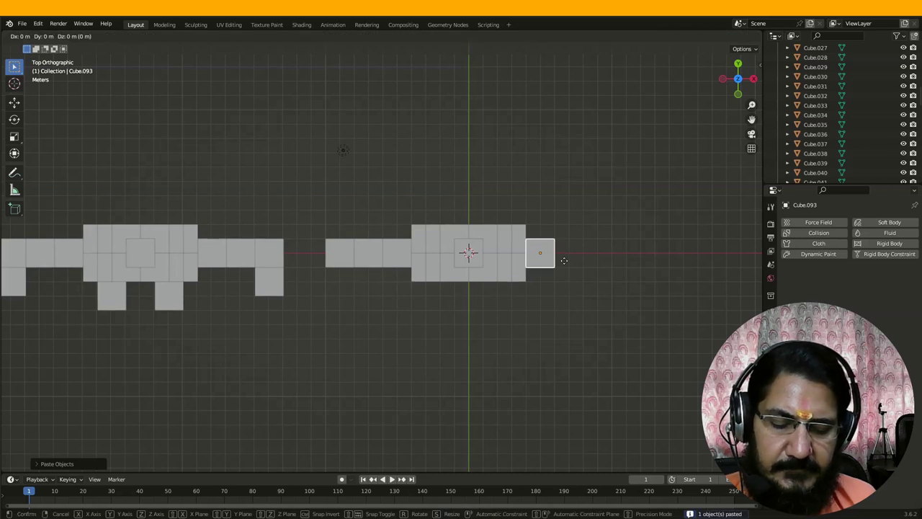
{"action": "key", "text": "x"}
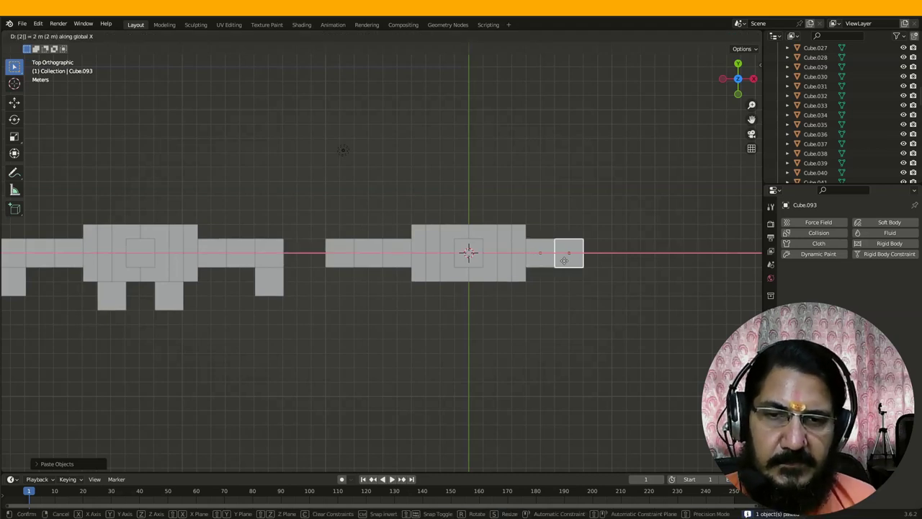
{"action": "left_click", "coordinate": [565, 267]}
- Duplicate the second cube of the positive X arm and move the copy 2 m along X as its third cube
{"action": "key", "text": "ctrl+c"}
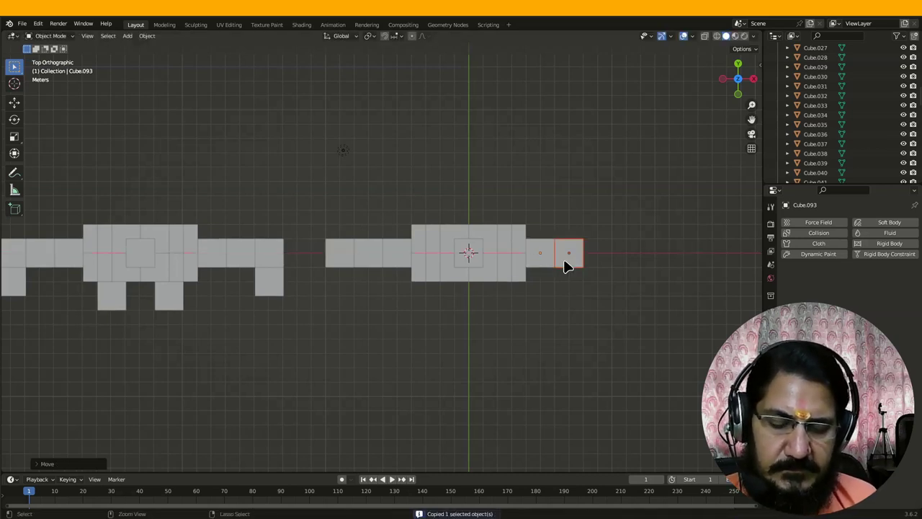
{"action": "key", "text": "ctrl+v"}
{"action": "key", "text": "g"}
{"action": "key", "text": "x"}
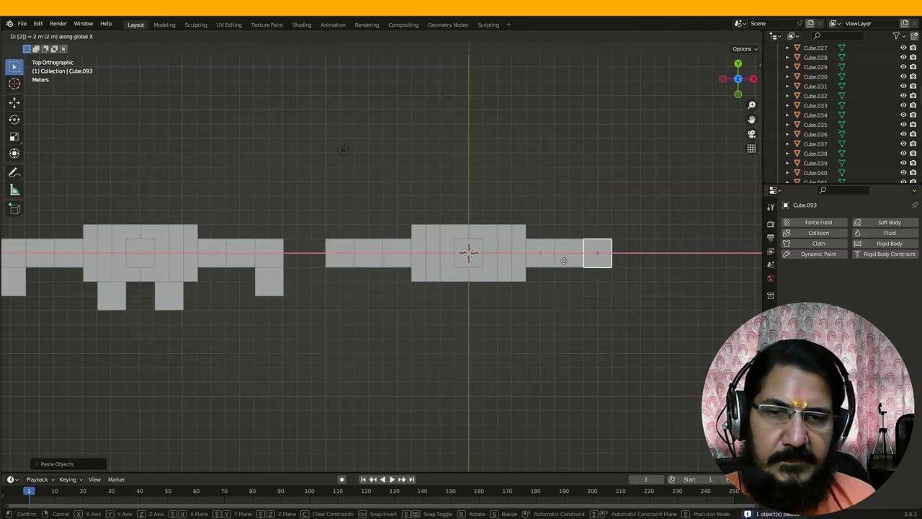
{"action": "left_click", "coordinate": [565, 266]}
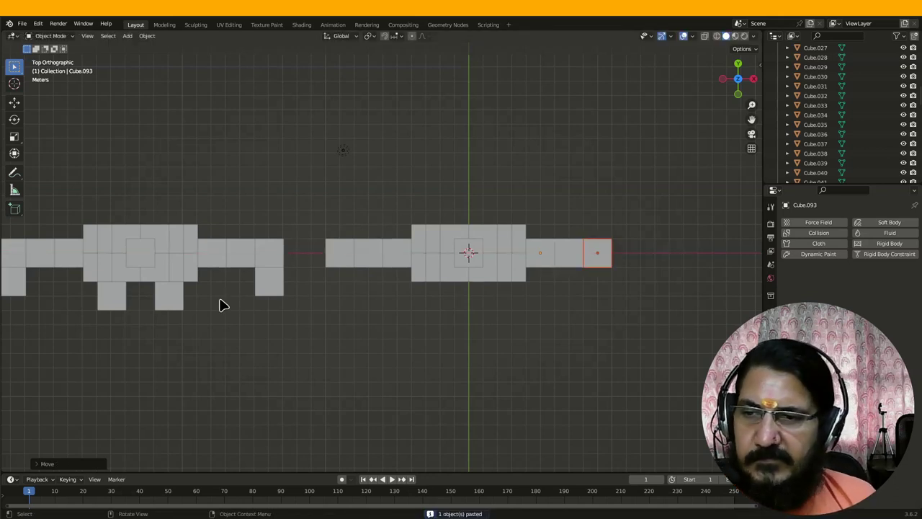
- Select the outermost cube of the negative X arm, then copy and paste it in place
{"action": "key", "text": "ctrl+v"}
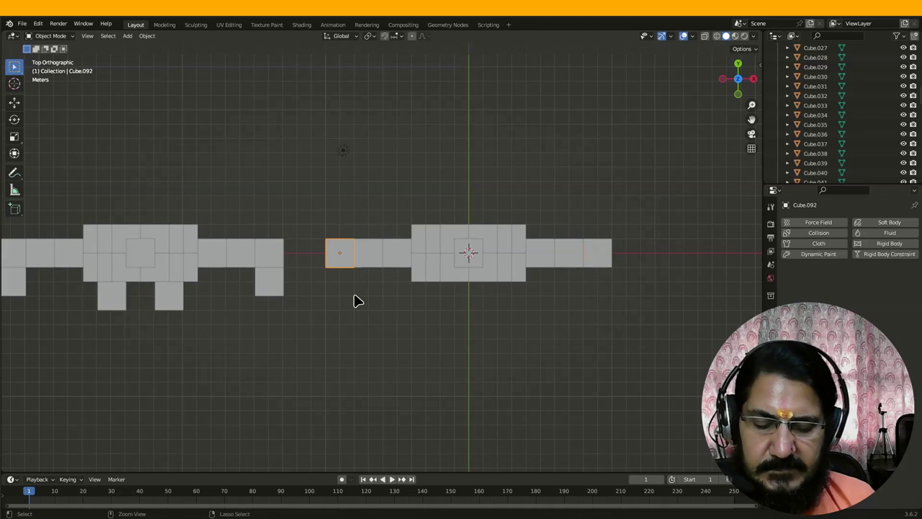
{"action": "key", "text": "g"}
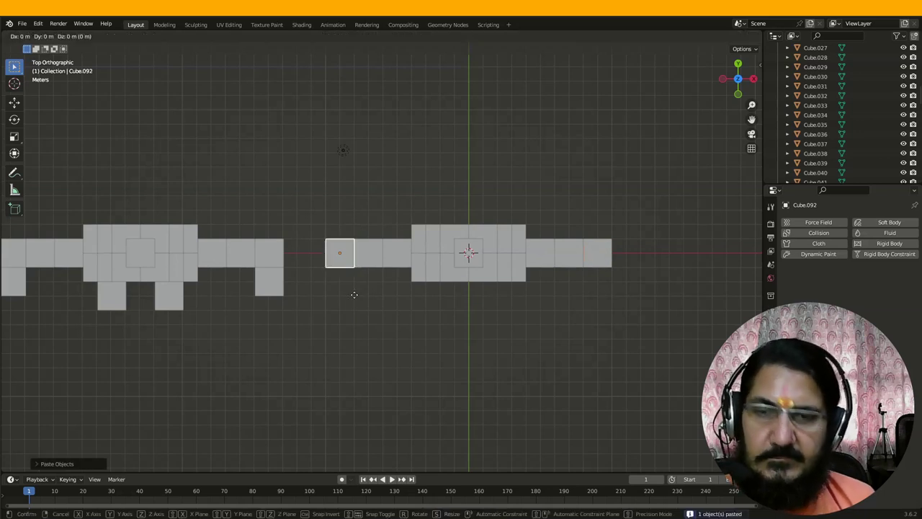
{"action": "type", "text": "y"}
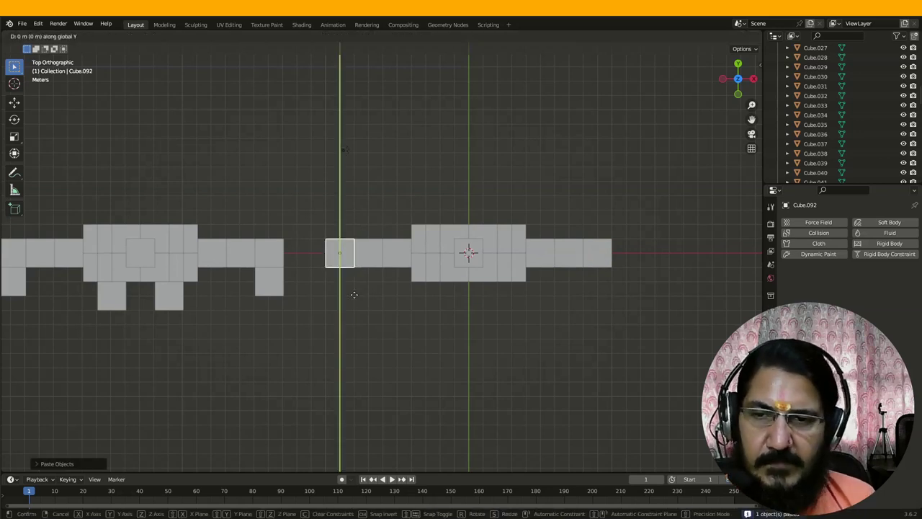
{"action": "type", "text": "2"}
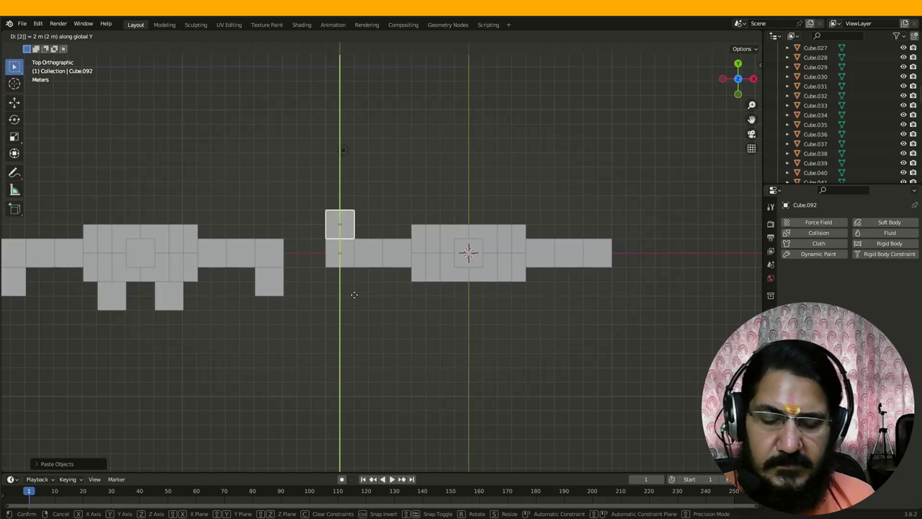
{"action": "key", "text": "Escape"}
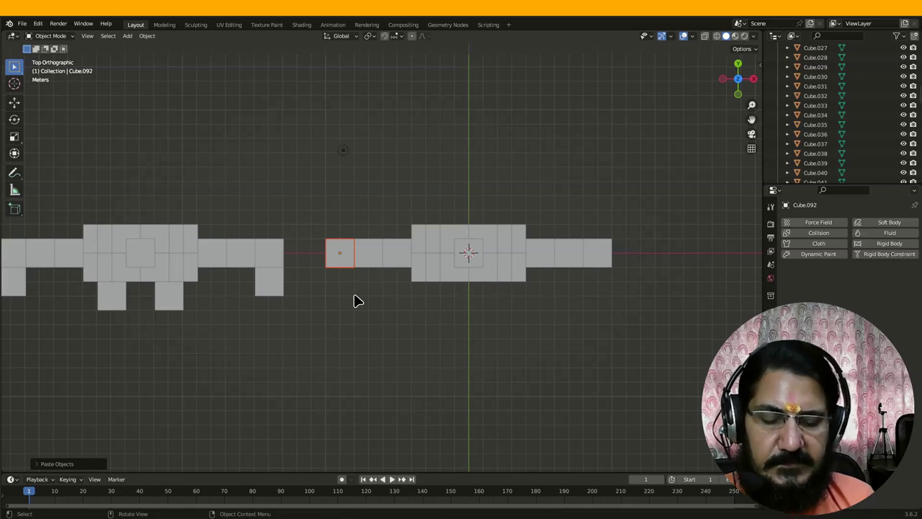
- Move the pasted end cube of the negative X arm -2 m along Y to form a forward-pointing hand
{"action": "key", "text": "g"}
{"action": "type", "text": "y"}
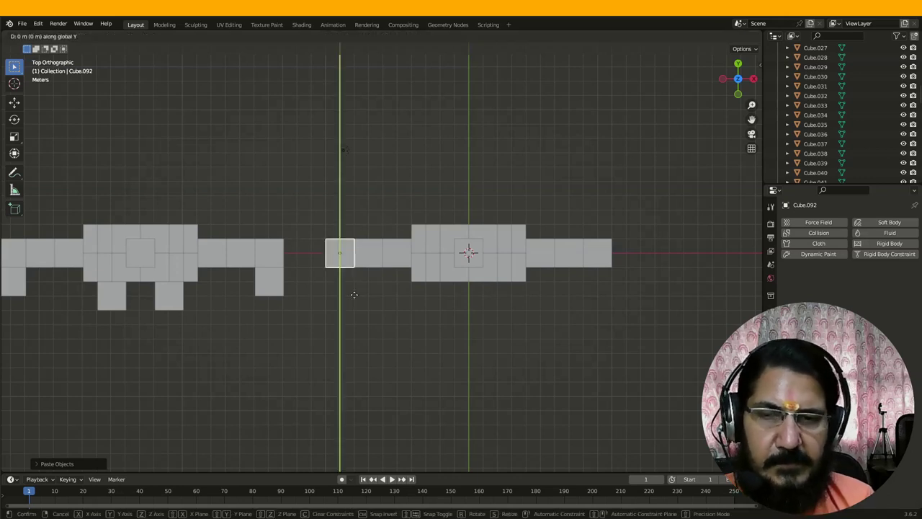
{"action": "type", "text": "-1"}
{"action": "key", "text": "Return"}
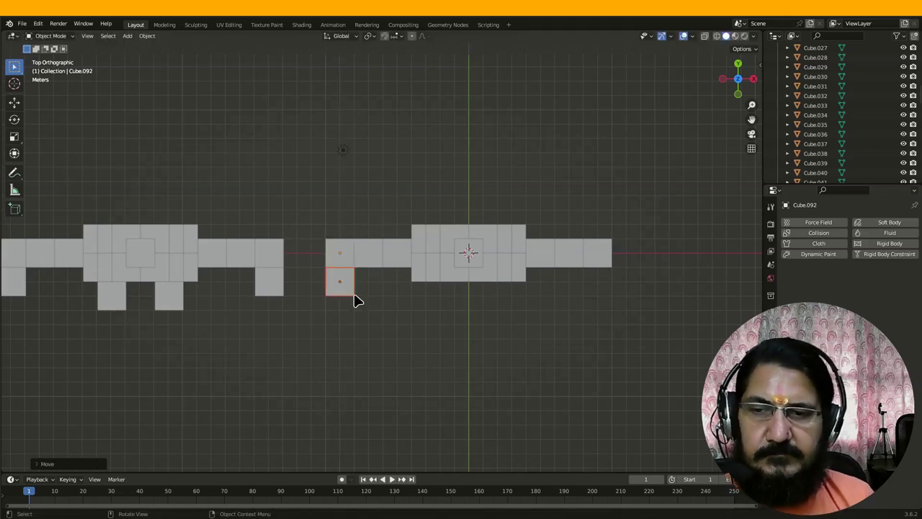
- Duplicate the outermost cube of the positive X arm and move the copy -2 m along Y as the matching hand
{"action": "left_click", "coordinate": [597, 265]}
{"action": "key", "text": "ctrl+c"}
{"action": "key", "text": "ctrl+v"}
{"action": "key", "text": "g"}
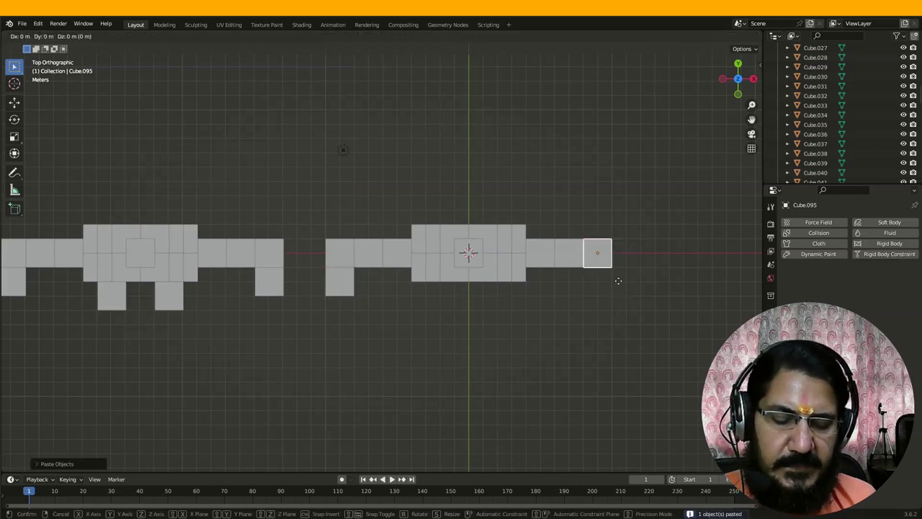
{"action": "type", "text": "y"}
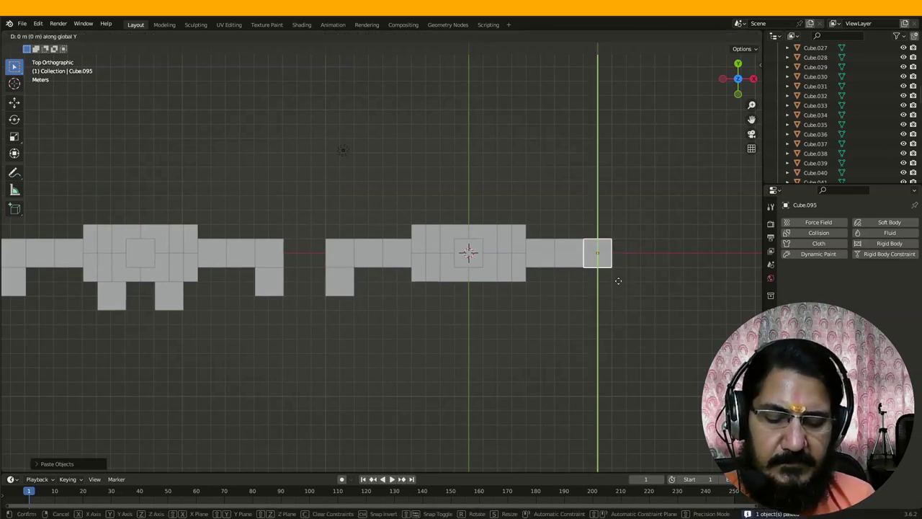
{"action": "type", "text": "-2"}
{"action": "key", "text": "Return"}
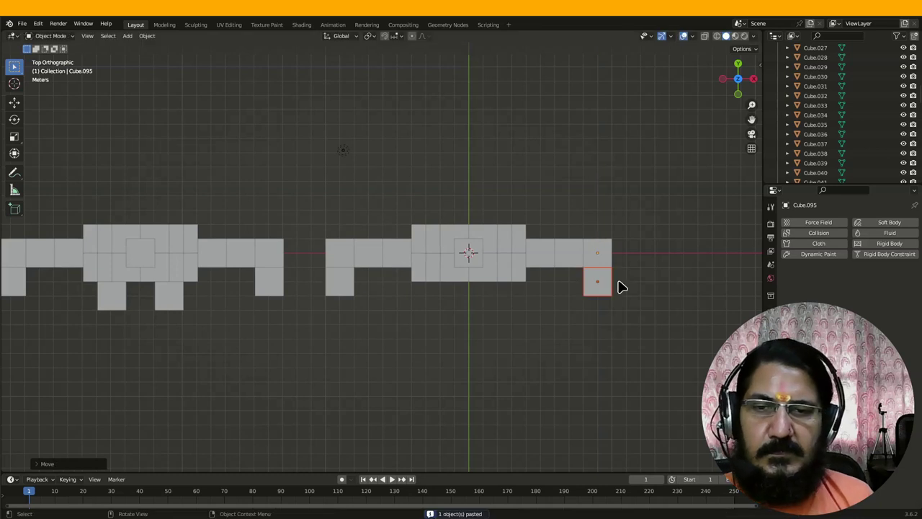
- Duplicate the torso row of four cubes across, both layers deep, and move the copy -2 m along Z as the second row
{"action": "mouse_move", "coordinate": [195, 348]}
{"action": "middle_mouse_down"}
{"action": "mouse_move", "coordinate": [212, 324]}
{"action": "mouse_move", "coordinate": [199, 337]}
{"action": "middle_mouse_up"}
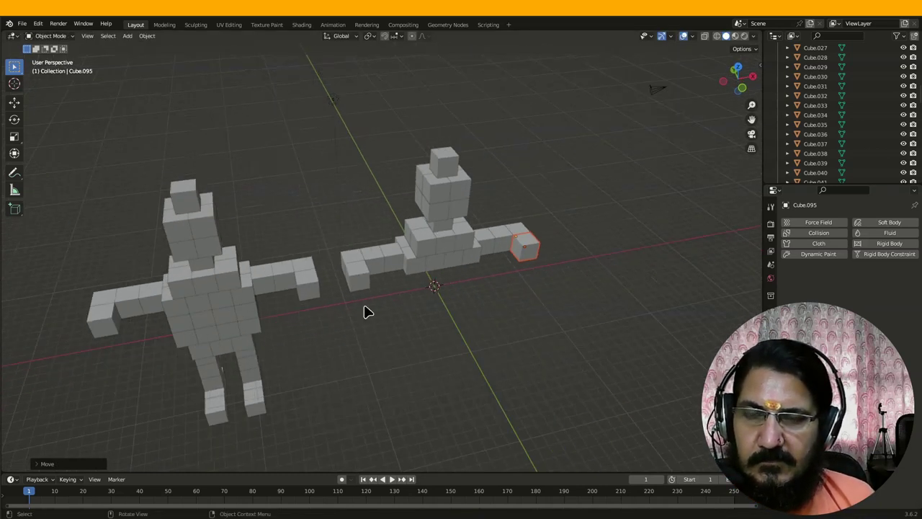
{"action": "middle_click_drag", "start_coordinate": [261, 337], "coordinate": [323, 288]}
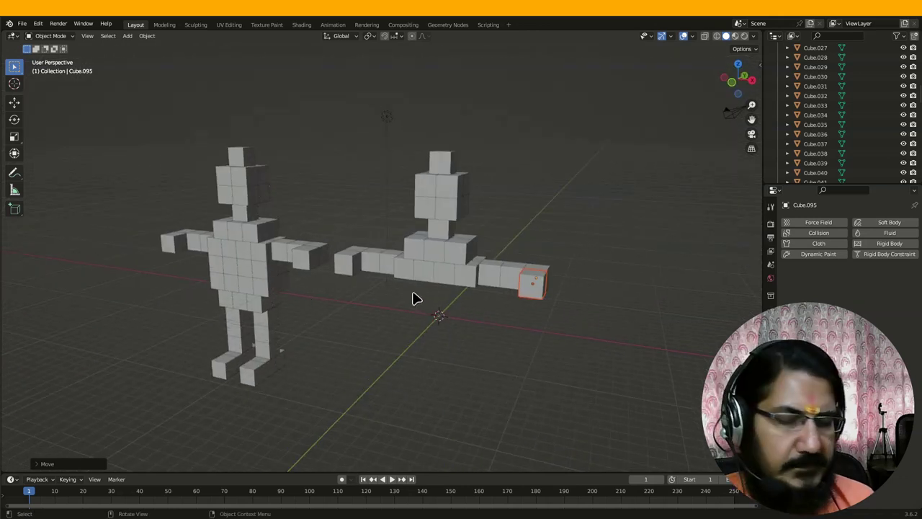
{"action": "key", "text": "KP_1"}
{"action": "middle_click_drag", "start_coordinate": [417, 298], "coordinate": [427, 322]}
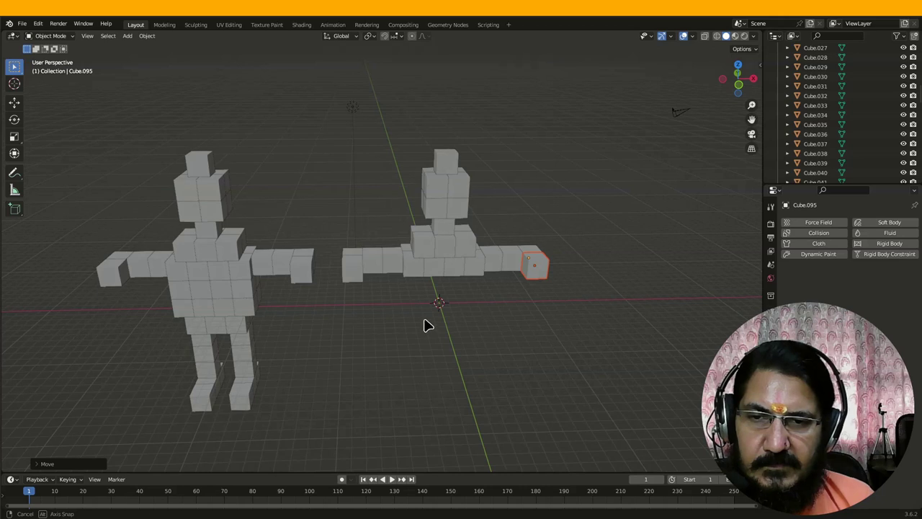
{"action": "key", "text": "KP_1"}
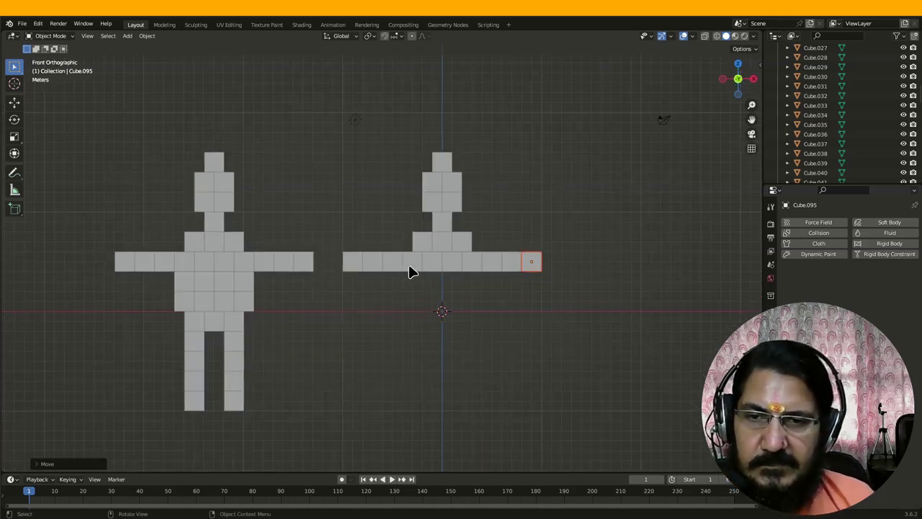
{"action": "left_click_drag", "start_coordinate": [409, 264], "coordinate": [478, 298]}
{"action": "middle_click_drag", "start_coordinate": [476, 296], "coordinate": [446, 309]}
{"action": "key", "text": "KP_1"}
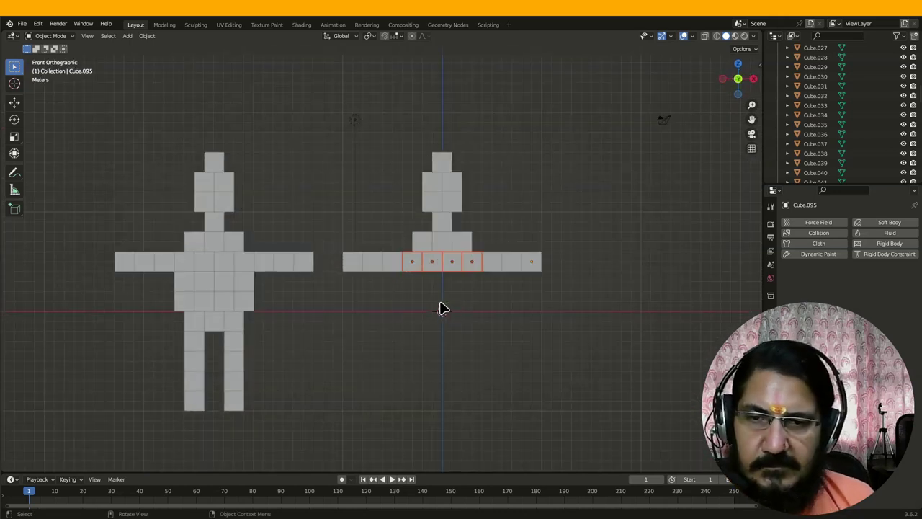
{"action": "key", "text": "ctrl+v"}
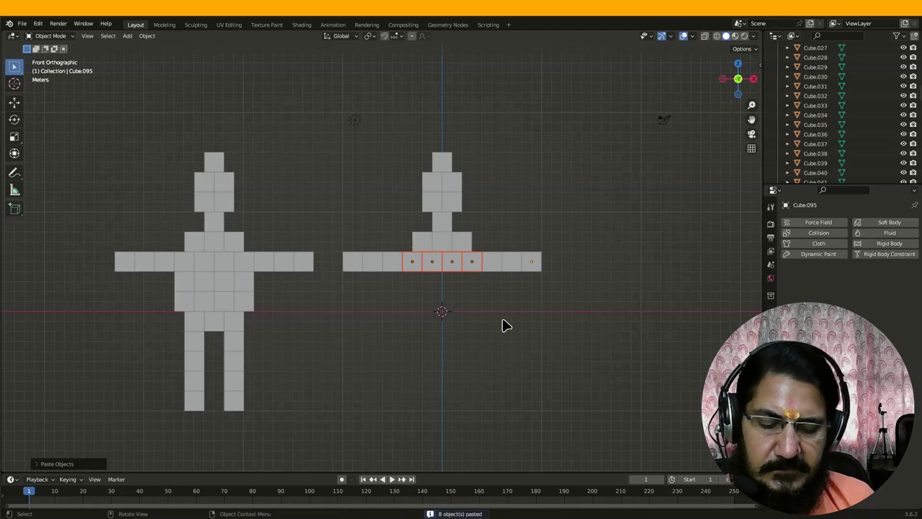
{"action": "type", "text": "gz"}
{"action": "type", "text": "-2"}
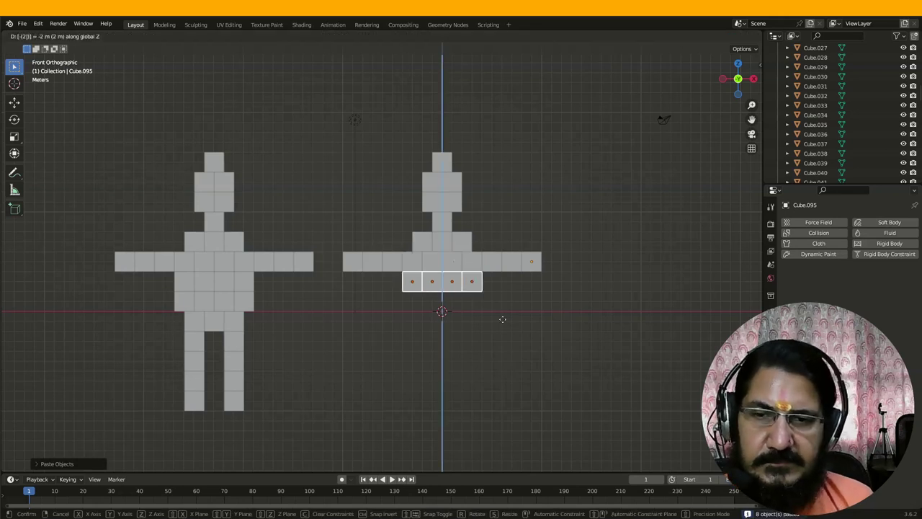
{"action": "key", "text": "Return"}
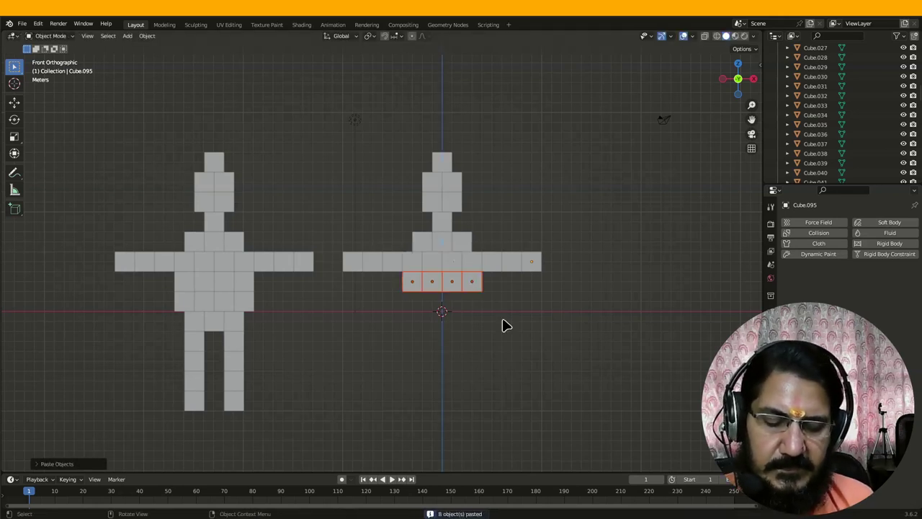
- Paste the torso row again and move it -2 m along Z to form the third torso row
{"action": "type", "text": "gz"}
{"action": "type", "text": "-2"}
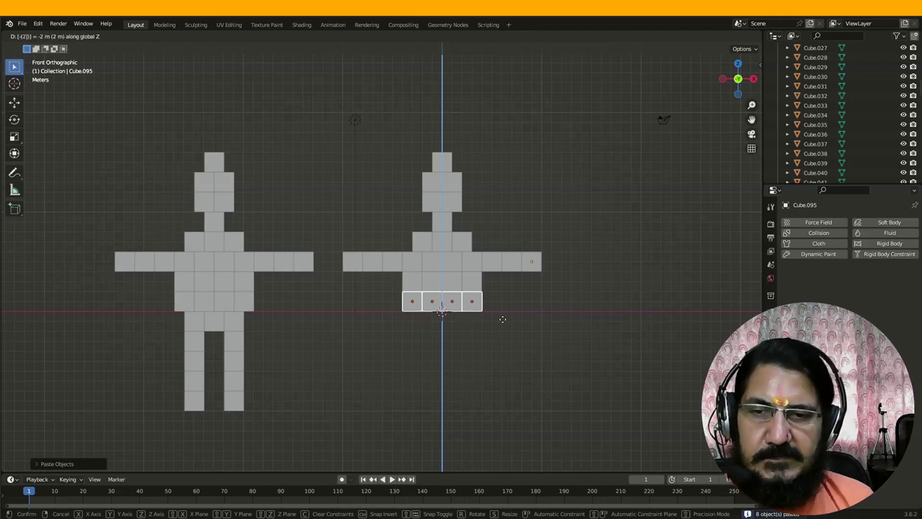
{"action": "key", "text": "Return"}
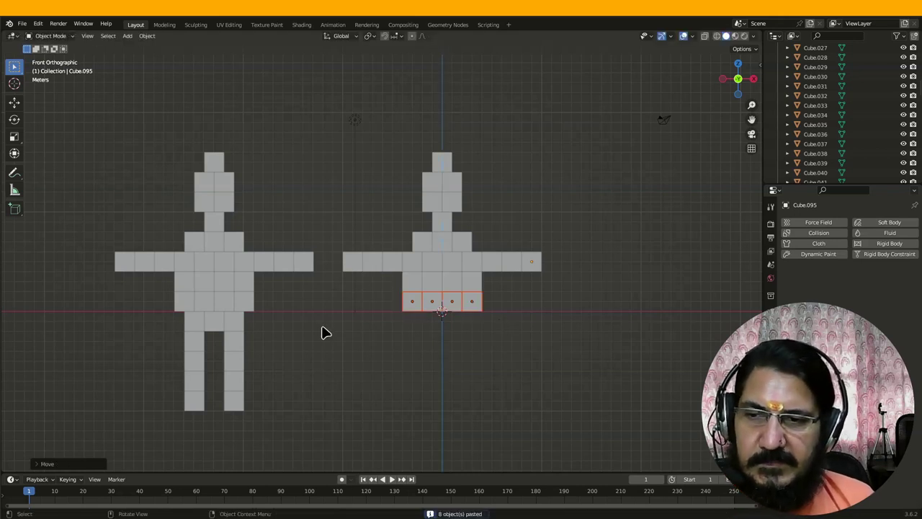
- Duplicate the three-cube-wide shoulder row and move the copy -8 m along Z to form the hips beneath the torso
{"action": "middle_click_drag", "start_coordinate": [486, 333], "coordinate": [317, 346]}
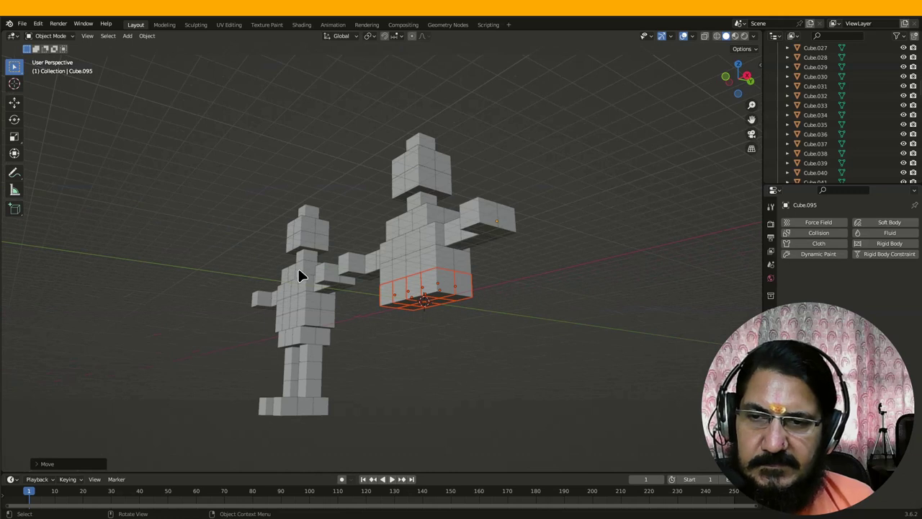
{"action": "middle_click_drag", "start_coordinate": [393, 345], "coordinate": [407, 351]}
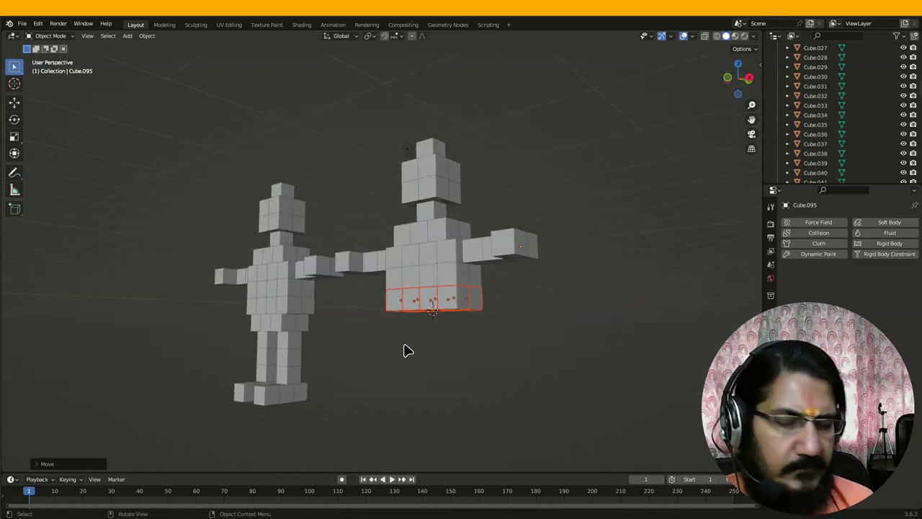
{"action": "key", "text": "KP_1"}
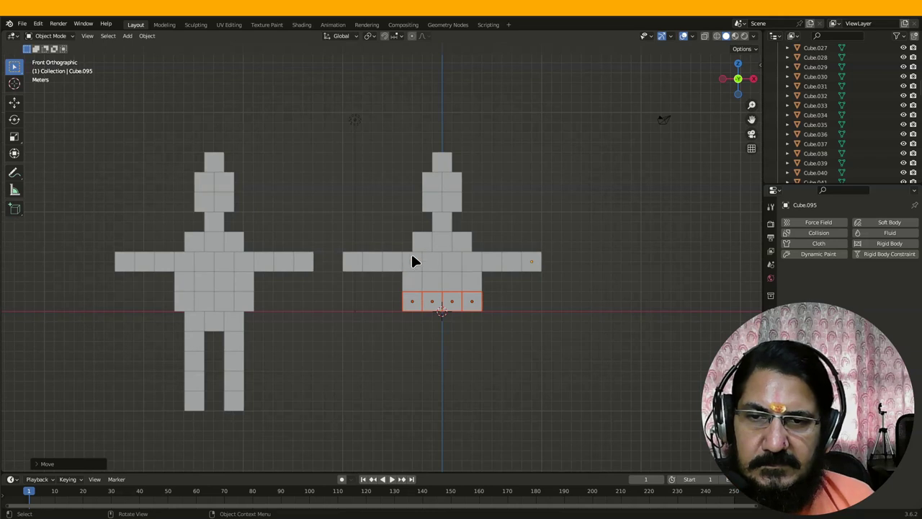
{"action": "left_click_drag", "start_coordinate": [392, 237], "coordinate": [483, 252]}
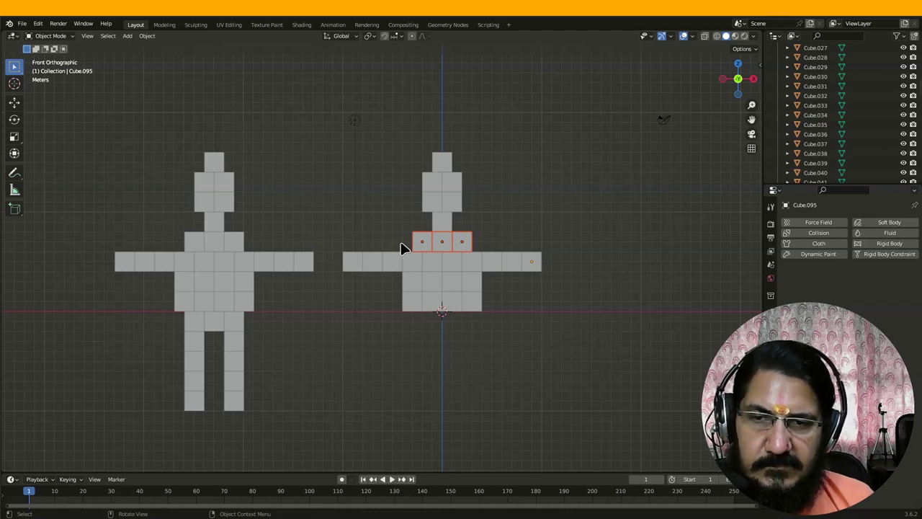
{"action": "key", "text": "ctrl+v"}
{"action": "key", "text": "g"}
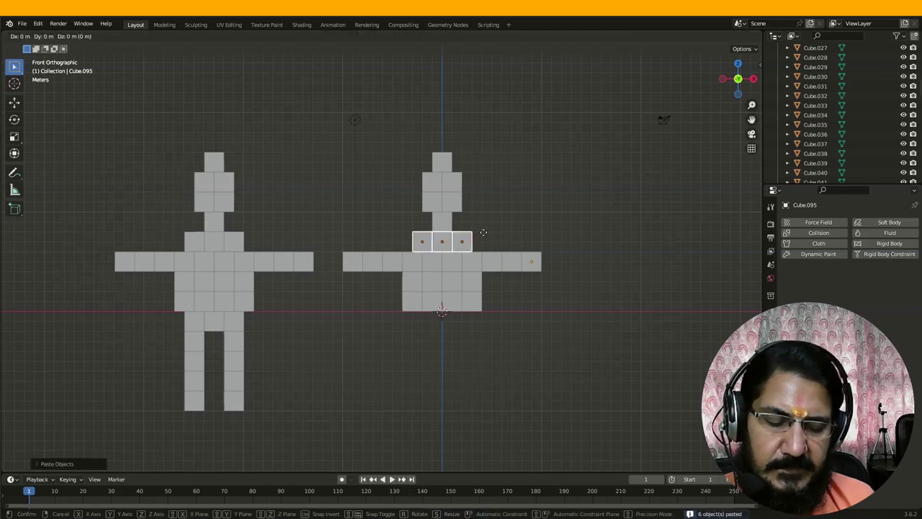
{"action": "type", "text": "z-4"}
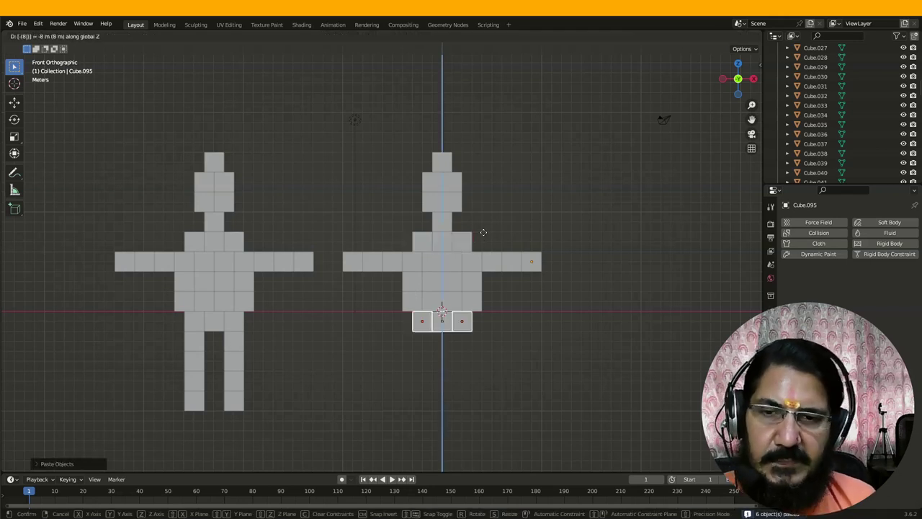
{"action": "key", "text": "Return"}
- Duplicate the end cube on the positive X side of the hips and move the copy -2 m along Z to start the leg
{"action": "middle_click_drag", "start_coordinate": [497, 373], "coordinate": [411, 374]}
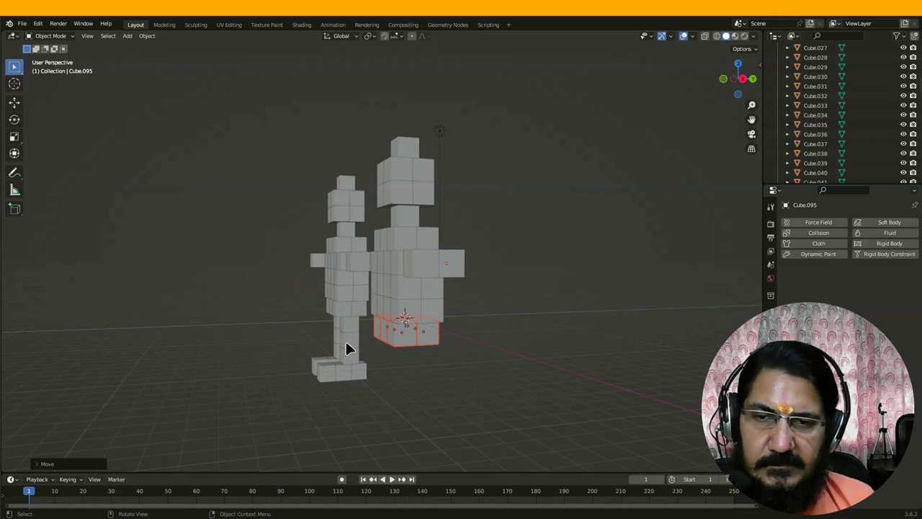
{"action": "key", "text": "KP_1"}
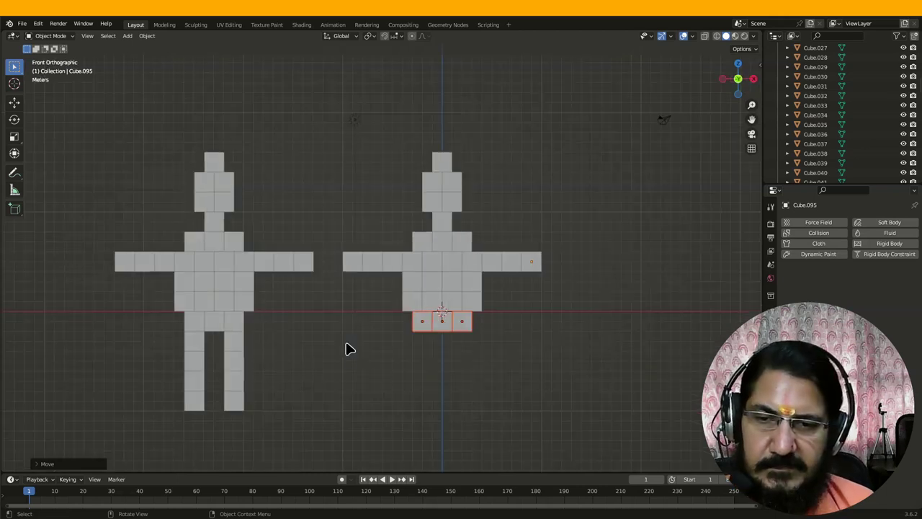
{"action": "middle_click_drag", "start_coordinate": [333, 339], "coordinate": [303, 324]}
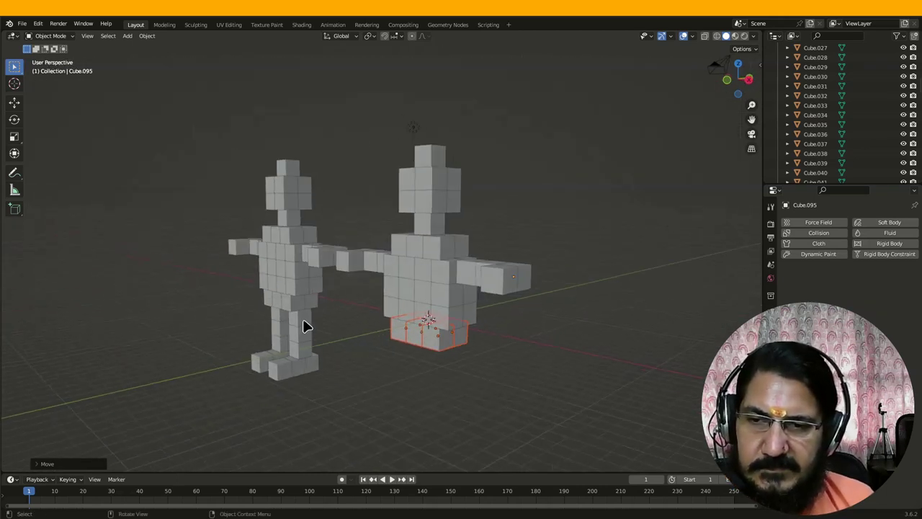
{"action": "middle_click_drag", "start_coordinate": [450, 348], "coordinate": [412, 353]}
{"action": "key", "text": "KP_1"}
{"action": "key", "text": "KP_1"}
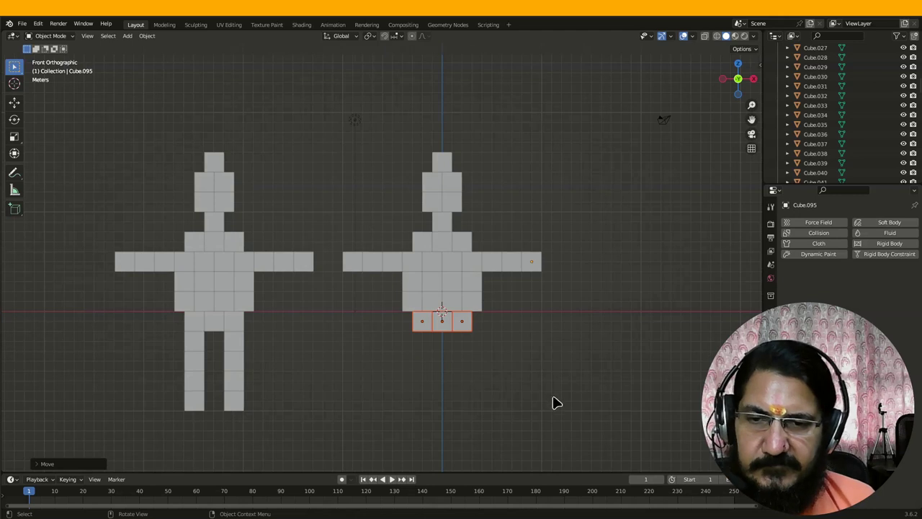
{"action": "left_click", "coordinate": [467, 325]}
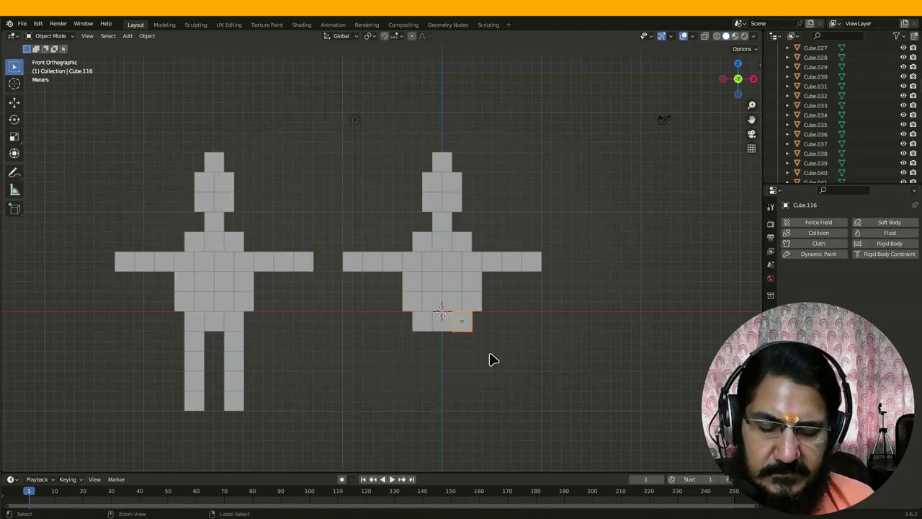
{"action": "key", "text": "ctrl+c"}
{"action": "key", "text": "ctrl+v"}
{"action": "key", "text": "g"}
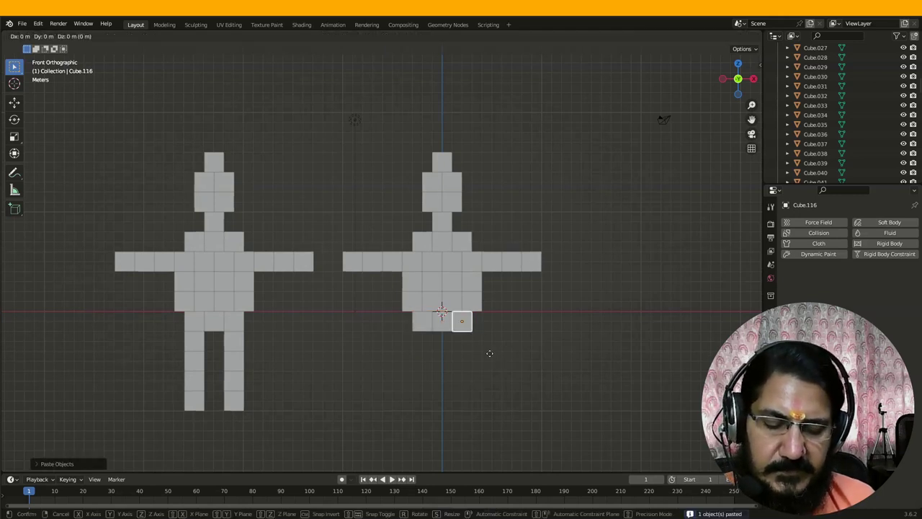
{"action": "type", "text": "z-1"}
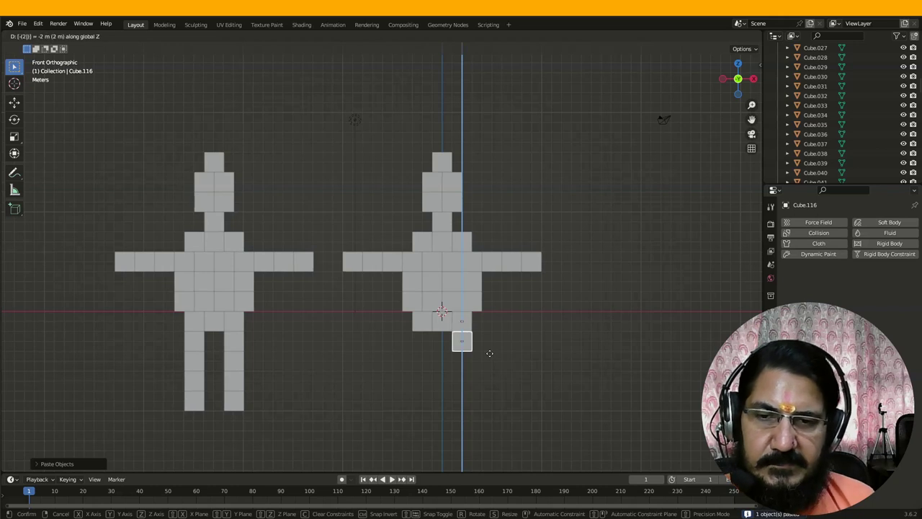
{"action": "key", "text": "Return"}
{"action": "right_click", "coordinate": [489, 358]}
- Move the first cube of the positive X leg along Y to centre it beneath the hips
{"action": "middle_click_drag", "start_coordinate": [561, 334], "coordinate": [519, 346]}
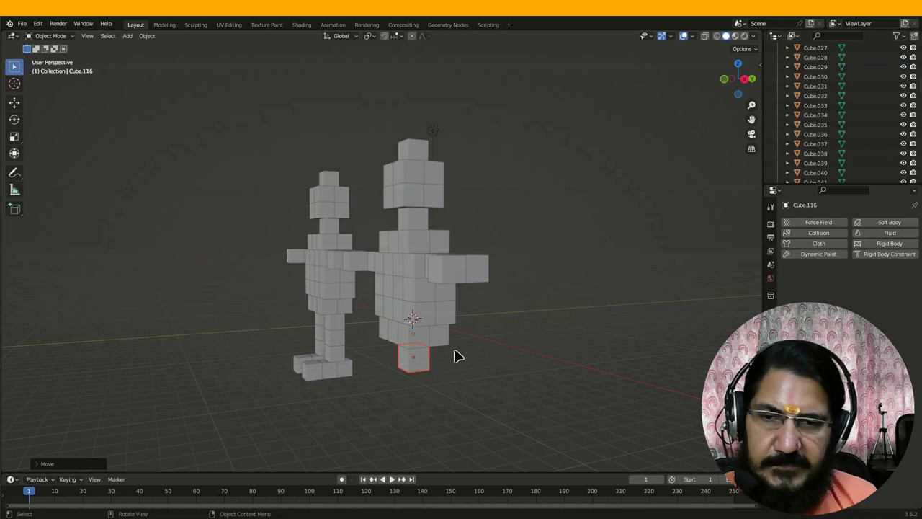
{"action": "middle_click_drag", "start_coordinate": [469, 356], "coordinate": [446, 335]}
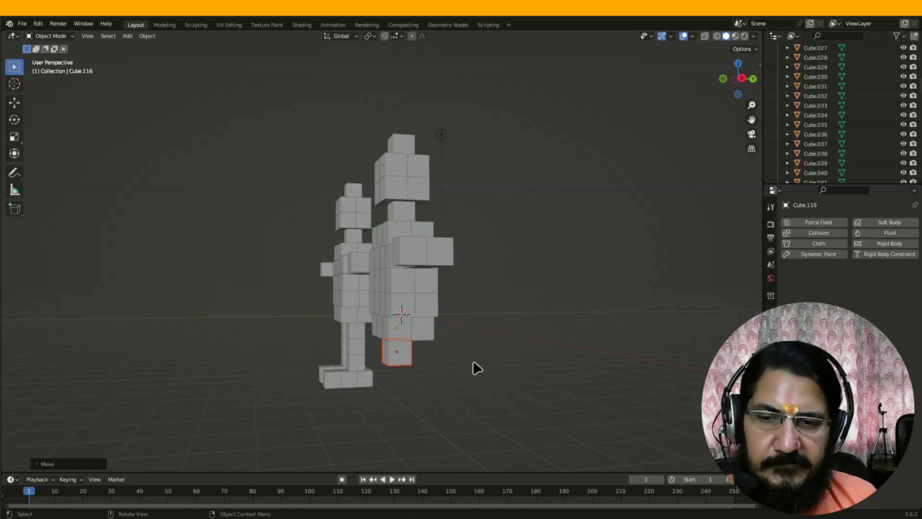
{"action": "key", "text": "g"}
{"action": "key", "text": "y"}
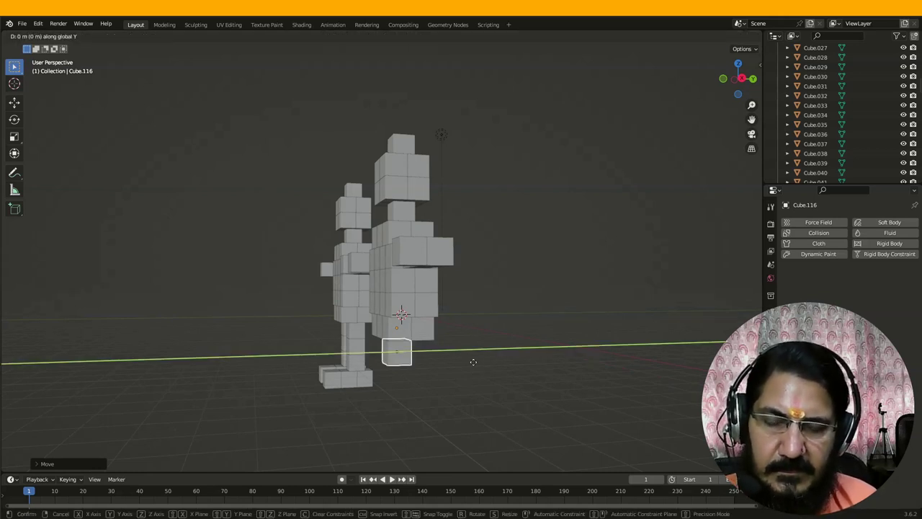
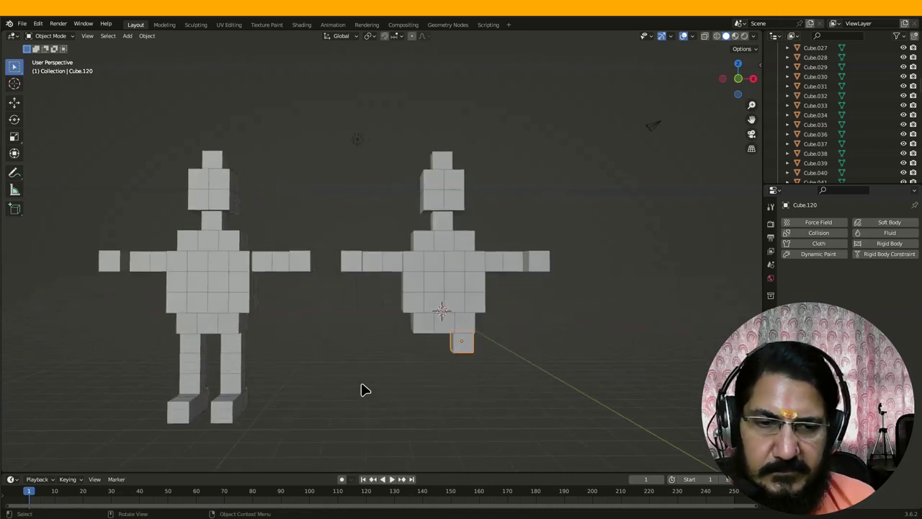
- Add the second and third cubes of the positive X leg by pasting copies, each -2 m along Z below the previous one
{"action": "middle_click_drag", "start_coordinate": [362, 387], "coordinate": [310, 378]}
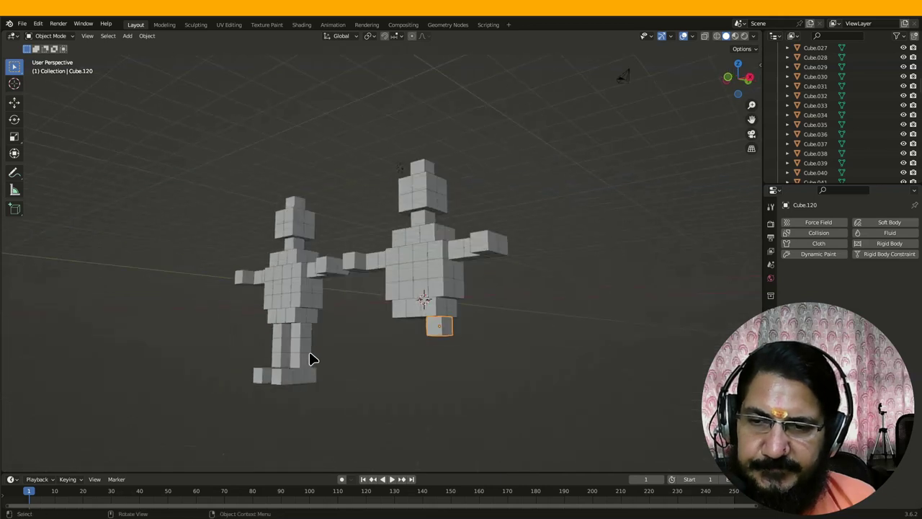
{"action": "key", "text": "KP_1"}
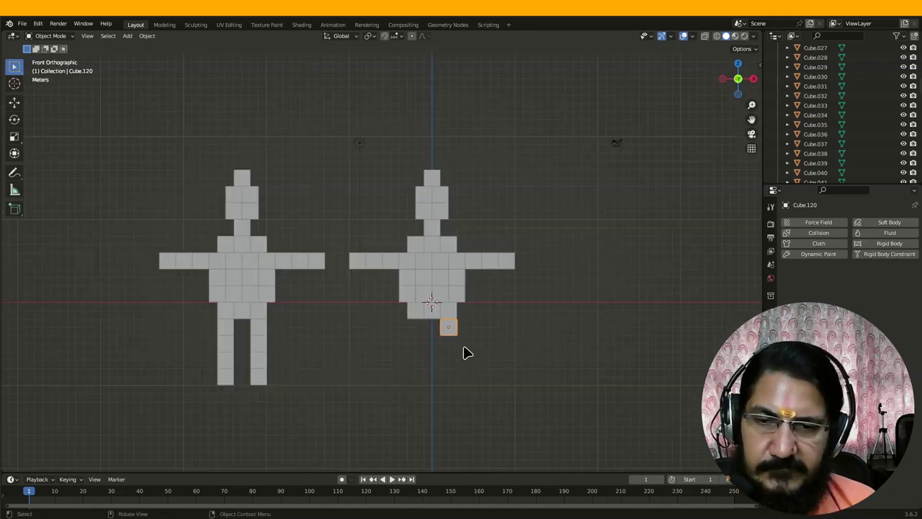
{"action": "scroll", "coordinate": [461, 349], "scroll_direction": "up", "scroll_amount": 2}
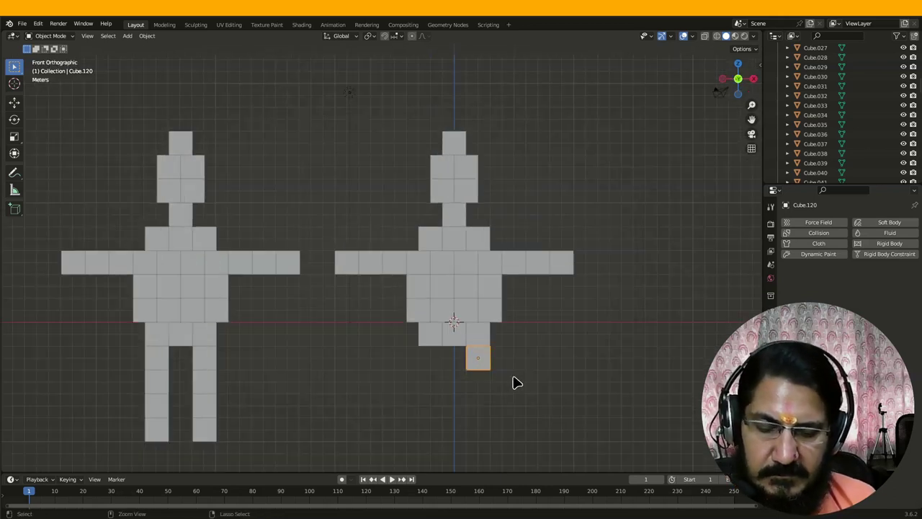
{"action": "key", "text": "ctrl+v"}
{"action": "key", "text": "g"}
{"action": "key", "text": "z"}
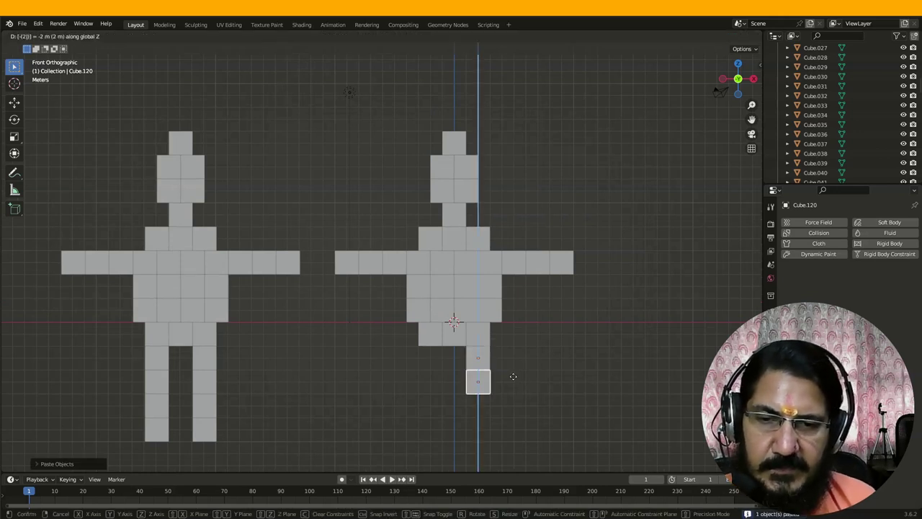
{"action": "left_click", "coordinate": [514, 381]}
{"action": "key", "text": "g"}
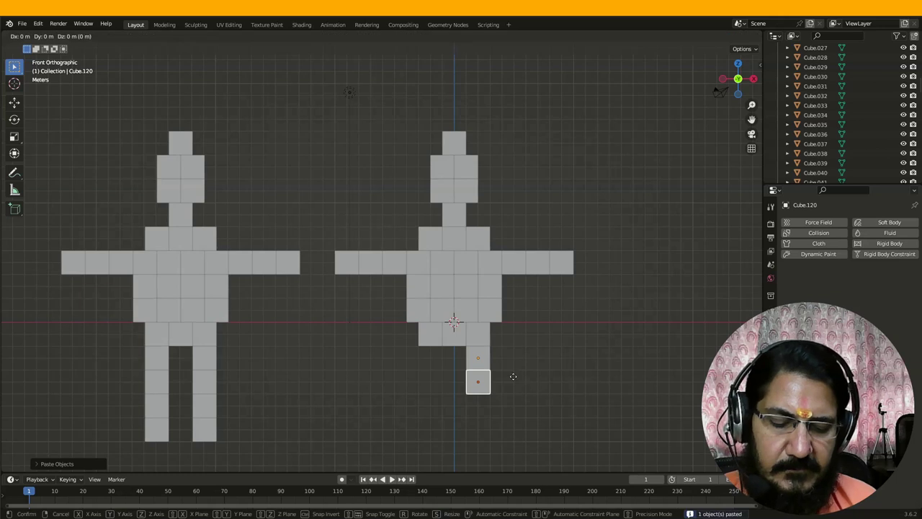
{"action": "key", "text": "z"}
{"action": "left_click", "coordinate": [514, 381]}
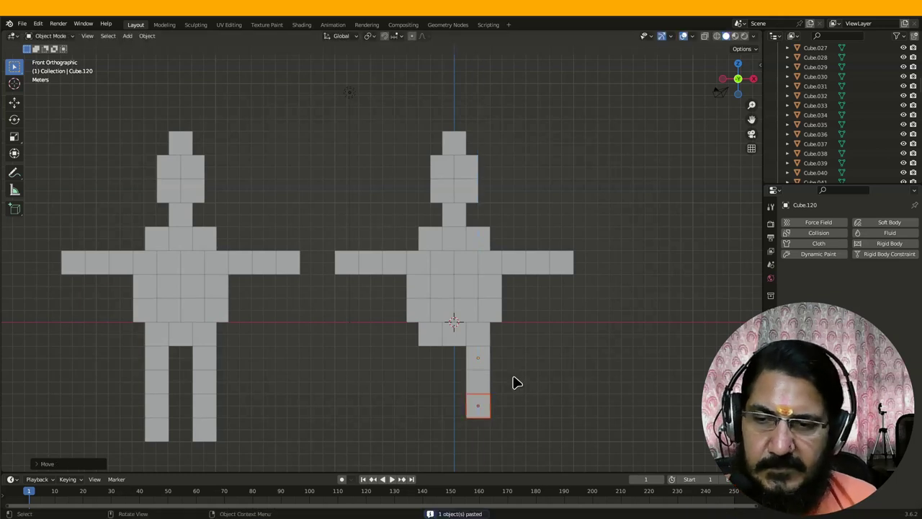
- Paste a copy of the lowest cube of the positive X leg and move it -2 m along Z below the leg
{"action": "middle_click_drag", "start_coordinate": [494, 425], "coordinate": [301, 391]}
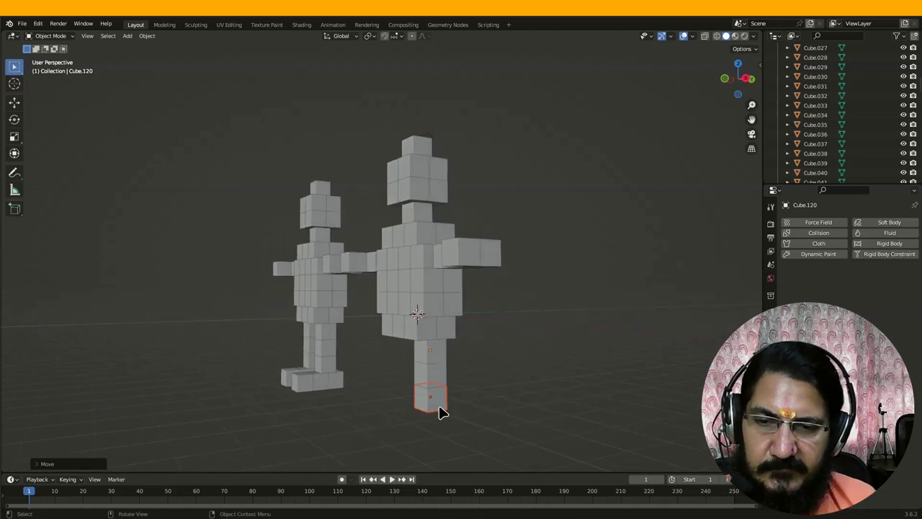
{"action": "key", "text": "ctrl+c"}
{"action": "key", "text": "ctrl+v"}
{"action": "type", "text": "g"}
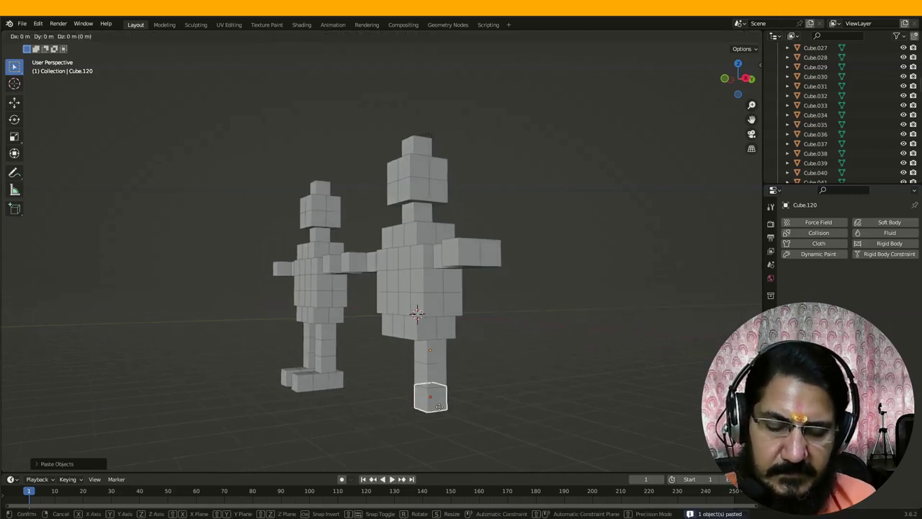
{"action": "type", "text": "z-2"}
{"action": "key", "text": "Return"}
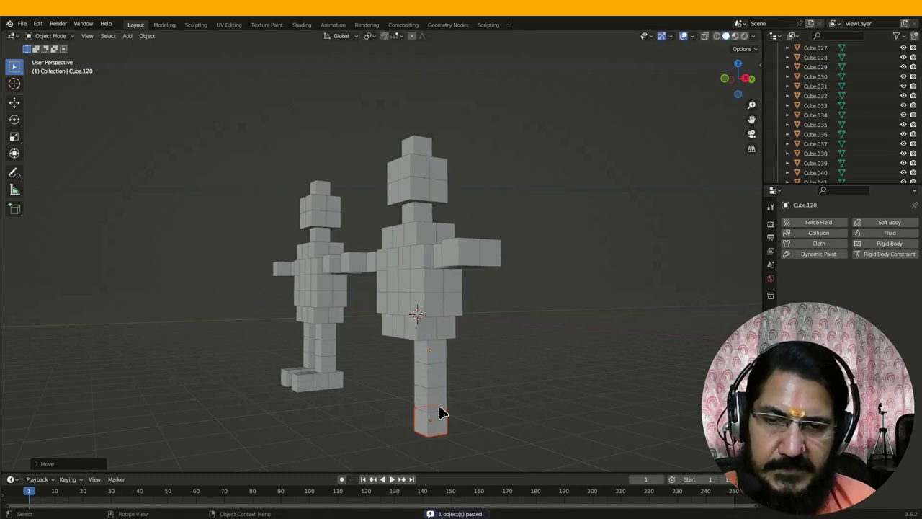
{"action": "key", "text": "g"}
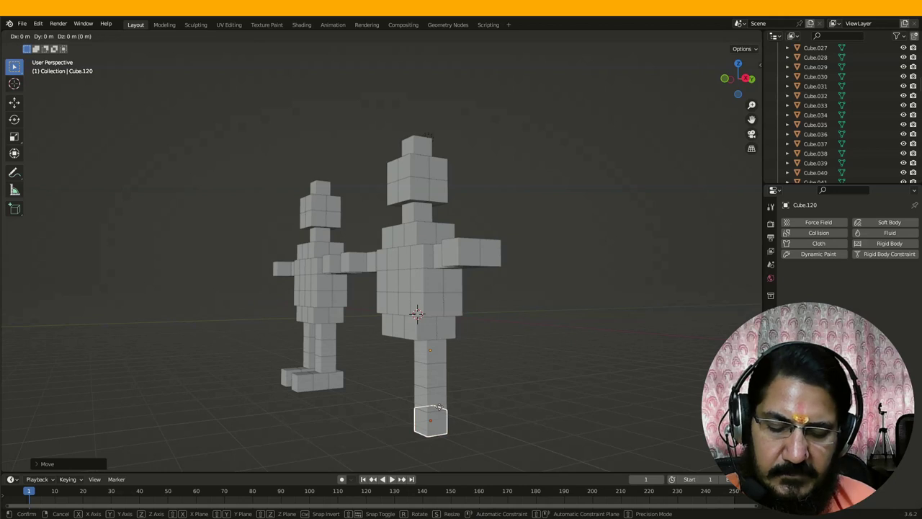
{"action": "key", "text": "Escape"}
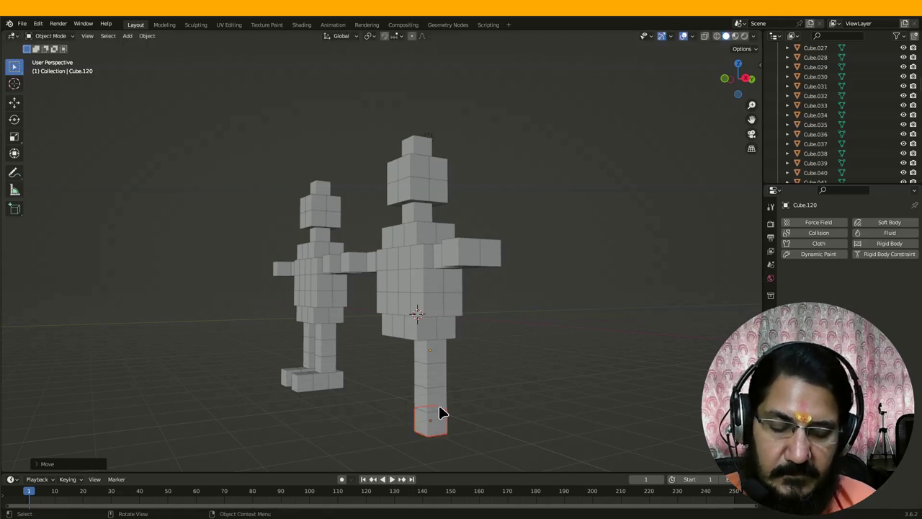
- Paste another copy of the leg's bottom cube and move it 1 m along Y to form the heel
{"action": "key", "text": "ctrl+v"}
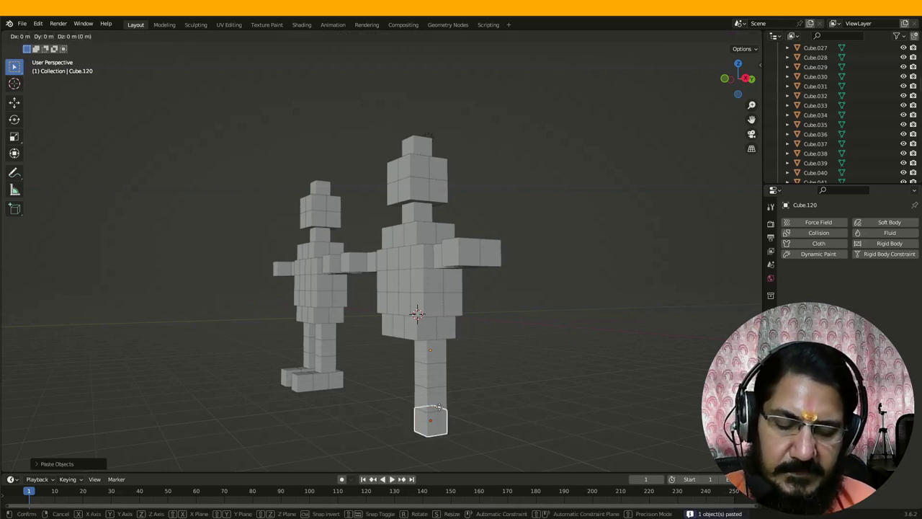
{"action": "key", "text": "g"}
{"action": "key", "text": "x"}
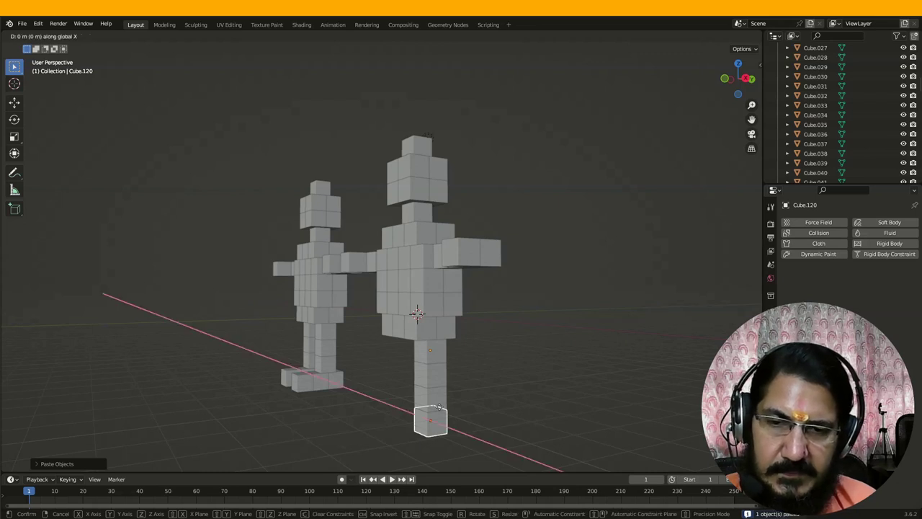
{"action": "key", "text": "y"}
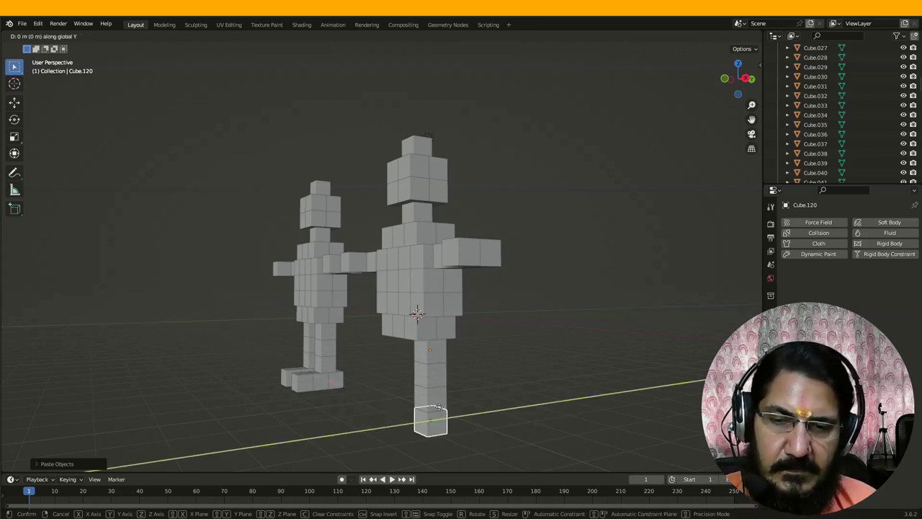
{"action": "type", "text": "1"}
{"action": "key", "text": "Return"}
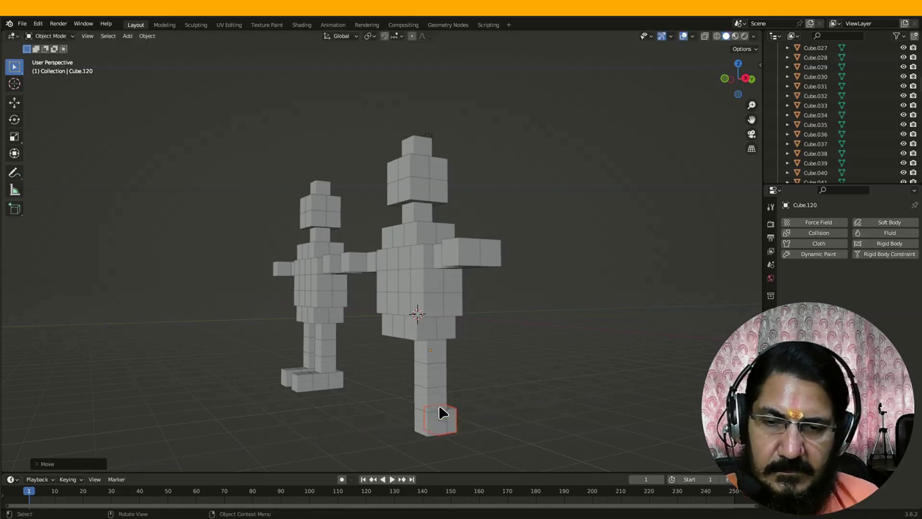
- Delete the original bottom cube of the leg that overlaps the heel cube
{"action": "middle_click_drag", "start_coordinate": [512, 459], "coordinate": [436, 353]}
{"action": "left_click", "coordinate": [437, 350]}
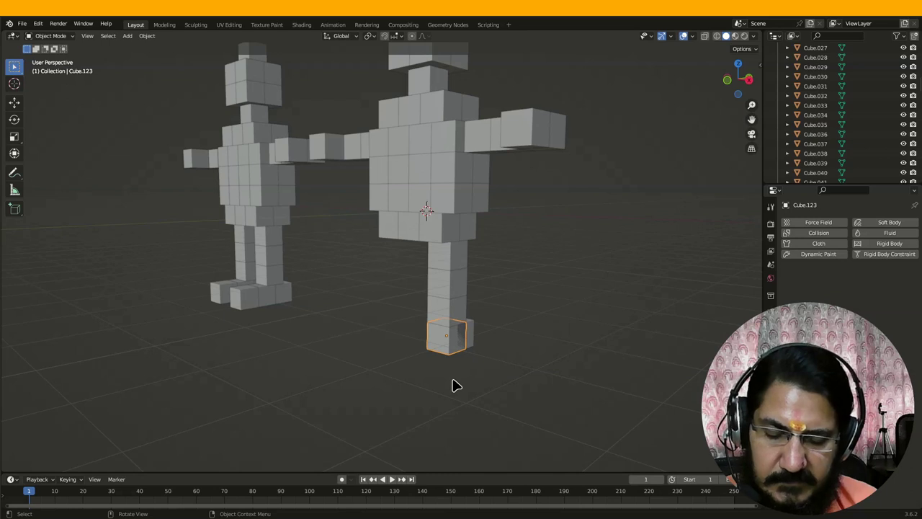
{"action": "key", "text": "x"}
{"action": "left_click", "coordinate": [454, 381]}
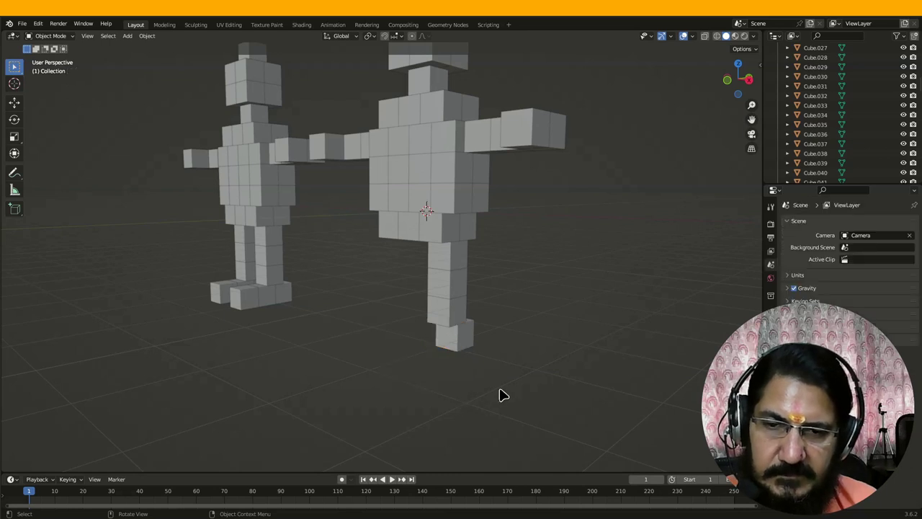
- Duplicate the heel cube and move the copy one cube width forward along negative Y to form the middle of the foot
{"action": "middle_click_drag", "start_coordinate": [503, 387], "coordinate": [480, 379]}
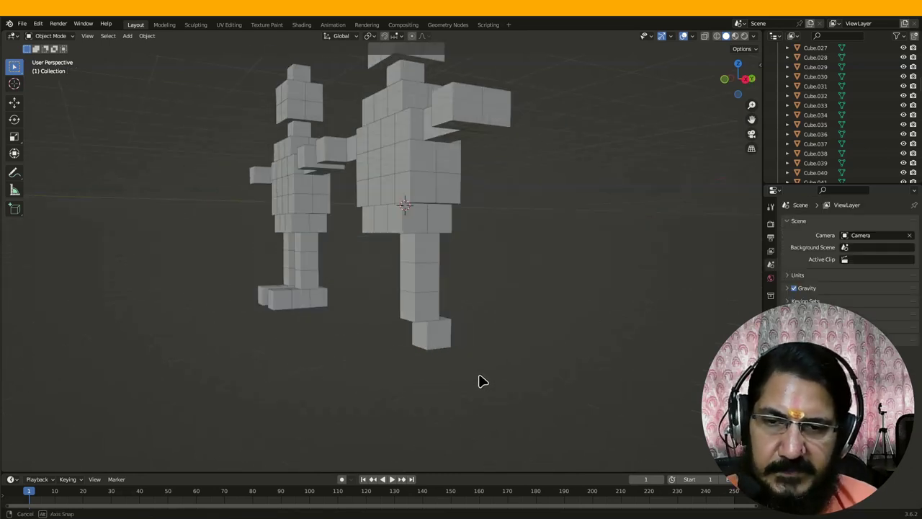
{"action": "left_click", "coordinate": [441, 339]}
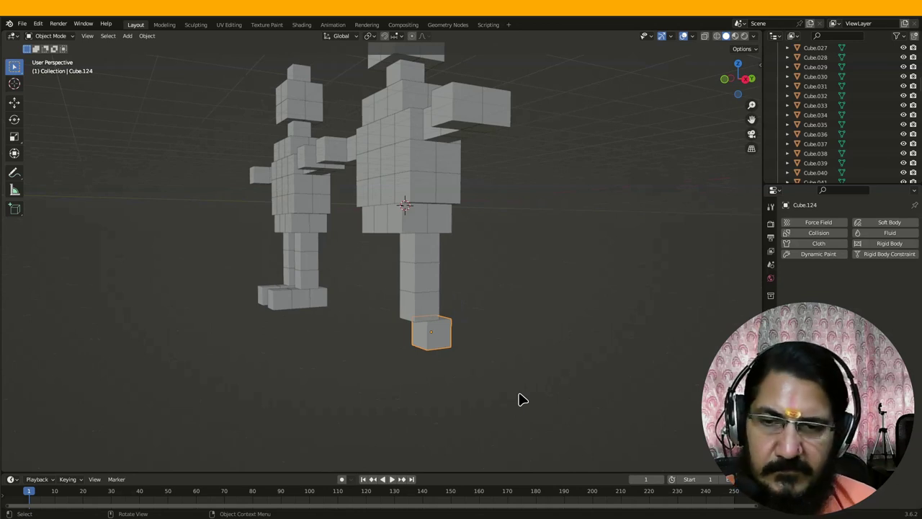
{"action": "scroll", "coordinate": [441, 340], "scroll_direction": "down", "scroll_amount": 3}
{"action": "middle_click_drag", "start_coordinate": [454, 354], "coordinate": [457, 370]}
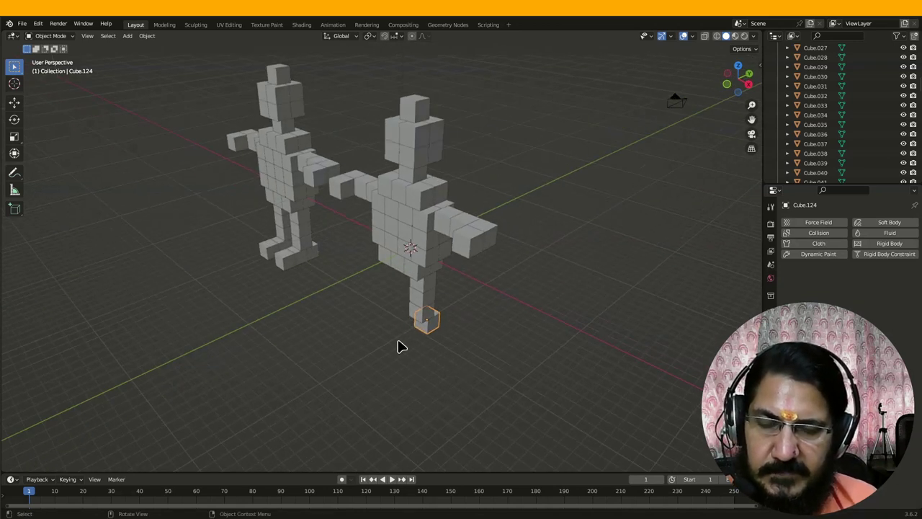
{"action": "key", "text": "ctrl+c"}
{"action": "key", "text": "ctrl+v"}
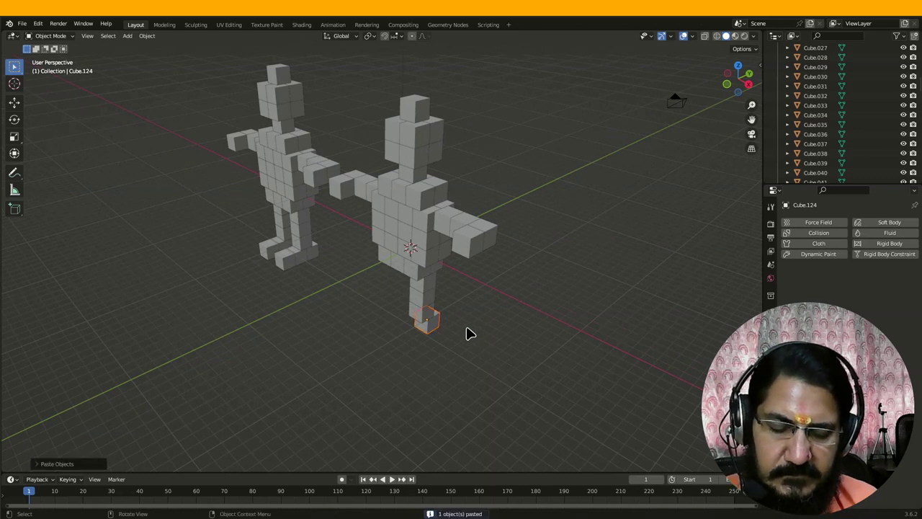
{"action": "key", "text": "g"}
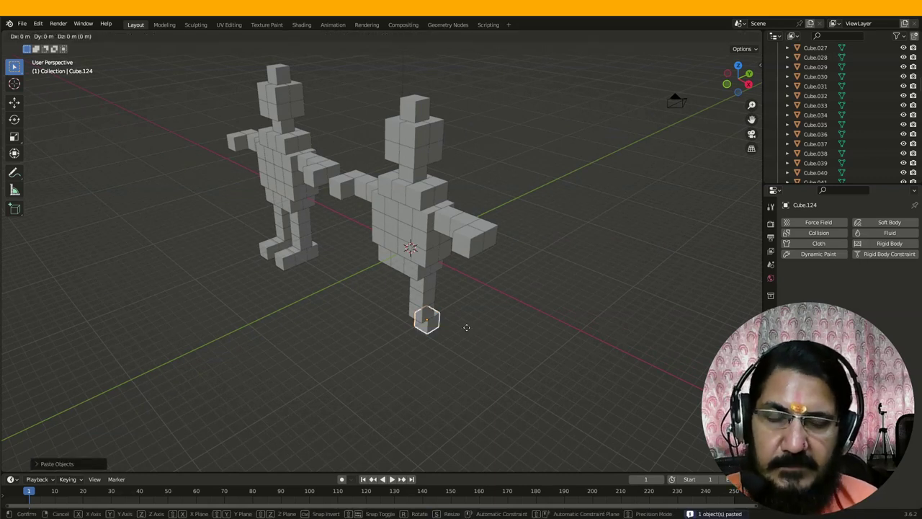
{"action": "key", "text": "y"}
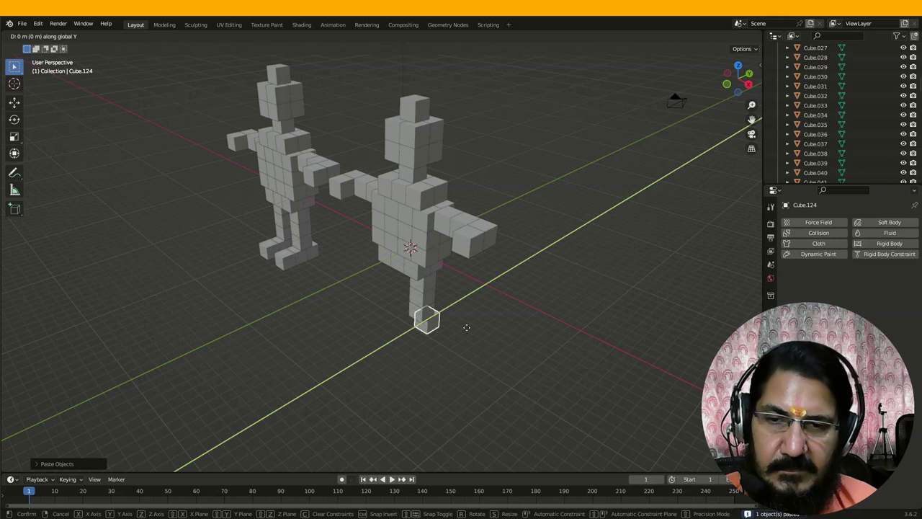
{"action": "left_click", "coordinate": [469, 334]}
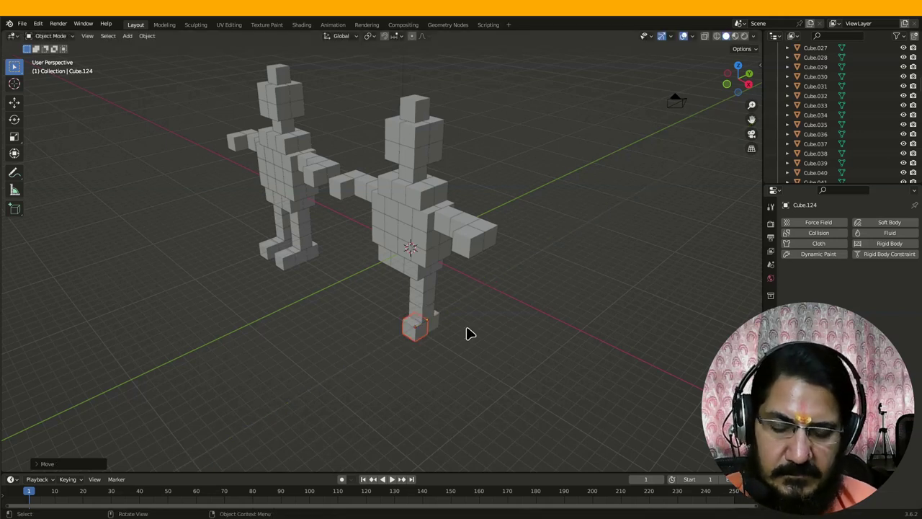
- Paste another foot cube and move it along negative Y to the front of the middle cube as the toe
{"action": "key", "text": "ctrl+v"}
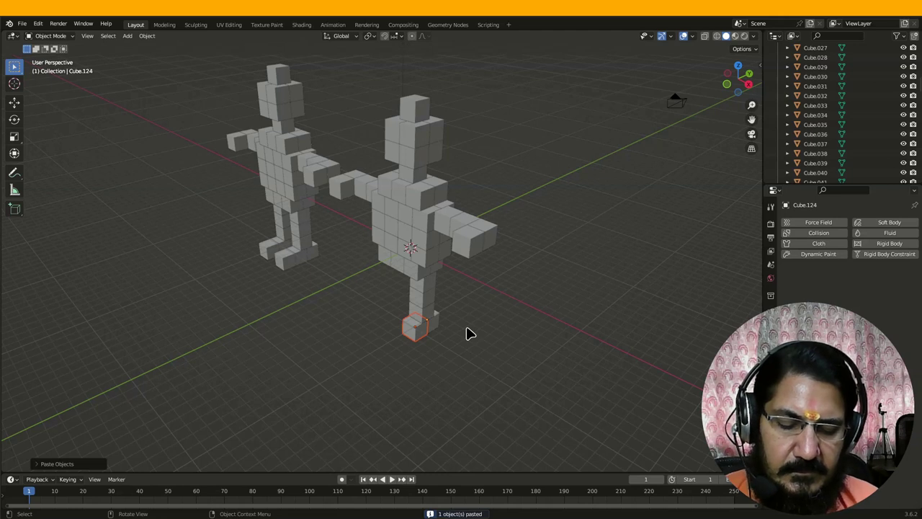
{"action": "key", "text": "g"}
{"action": "key", "text": "y"}
{"action": "left_click", "coordinate": [469, 334]}
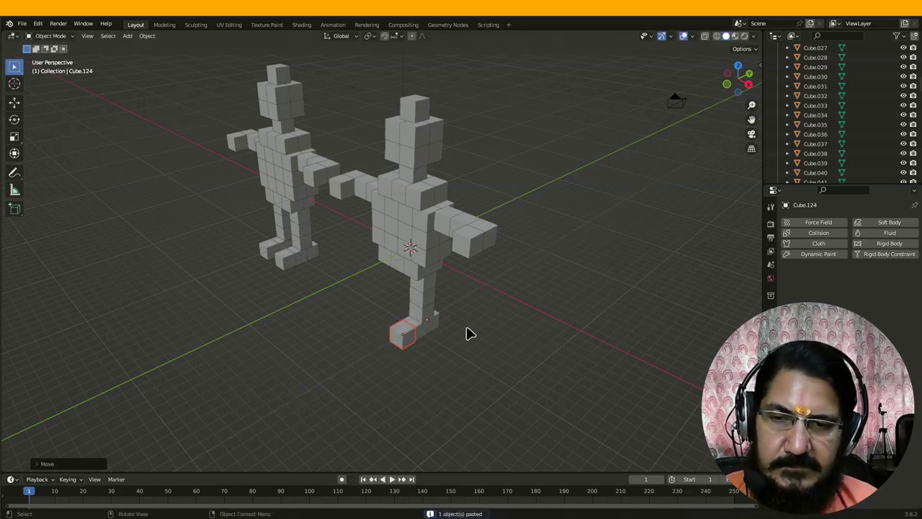
- Select all six cubes of the finished leg and foot, and paste a copy of them in place in the front view
{"action": "middle_click_drag", "start_coordinate": [469, 334], "coordinate": [439, 305]}
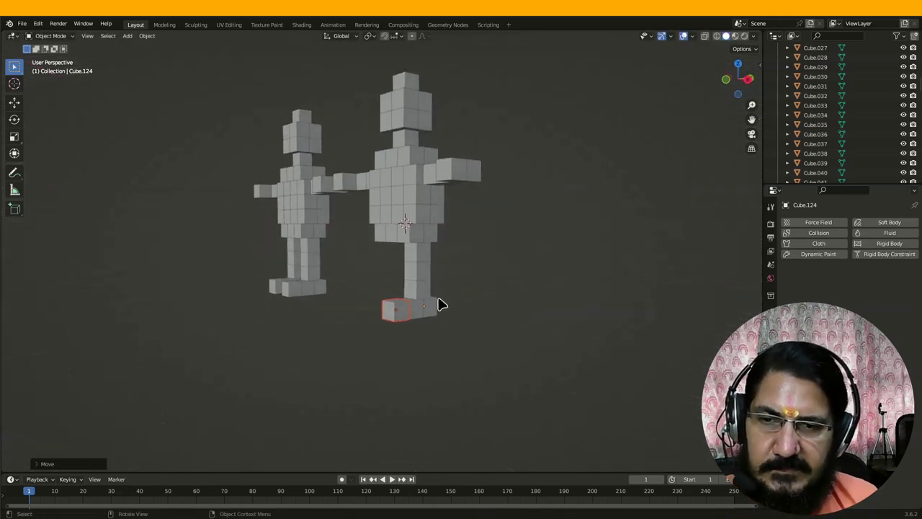
{"action": "left_click_drag", "start_coordinate": [372, 251], "coordinate": [458, 350]}
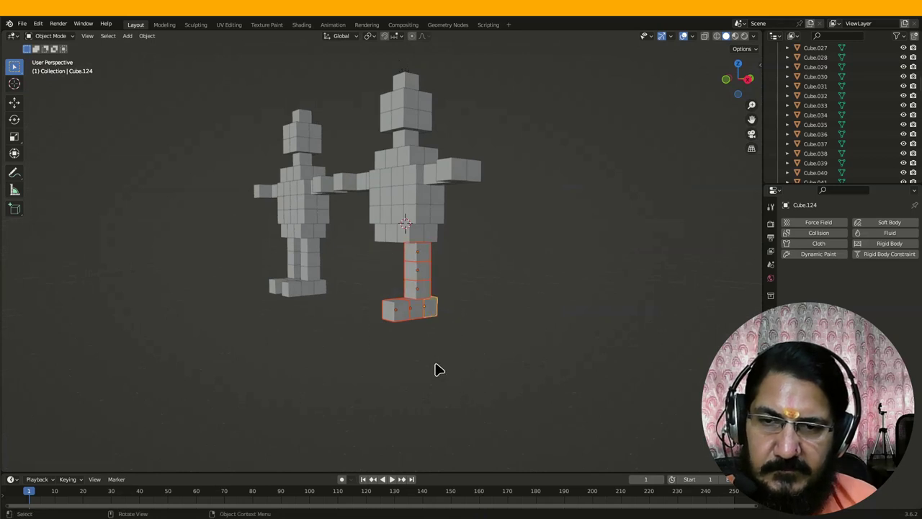
{"action": "middle_click_drag", "start_coordinate": [414, 363], "coordinate": [481, 365], "text": "alt"}
{"action": "key", "text": "ctrl+c"}
{"action": "key", "text": "ctrl+v"}
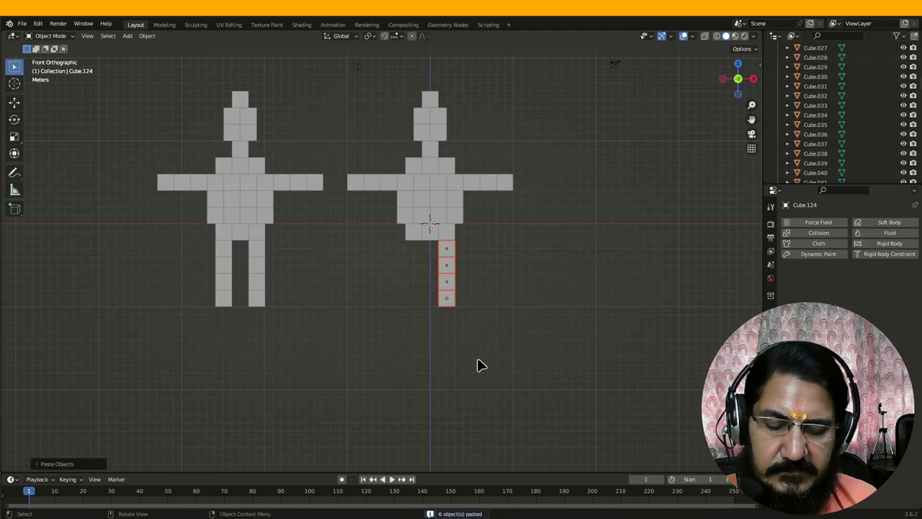
{"action": "key", "text": "g"}
{"action": "key", "text": "x"}
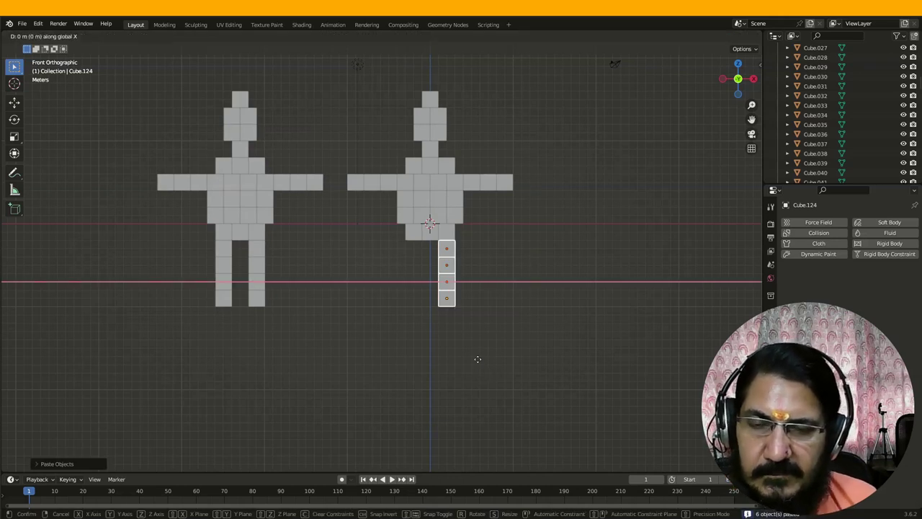
{"action": "left_click", "coordinate": [477, 359]}
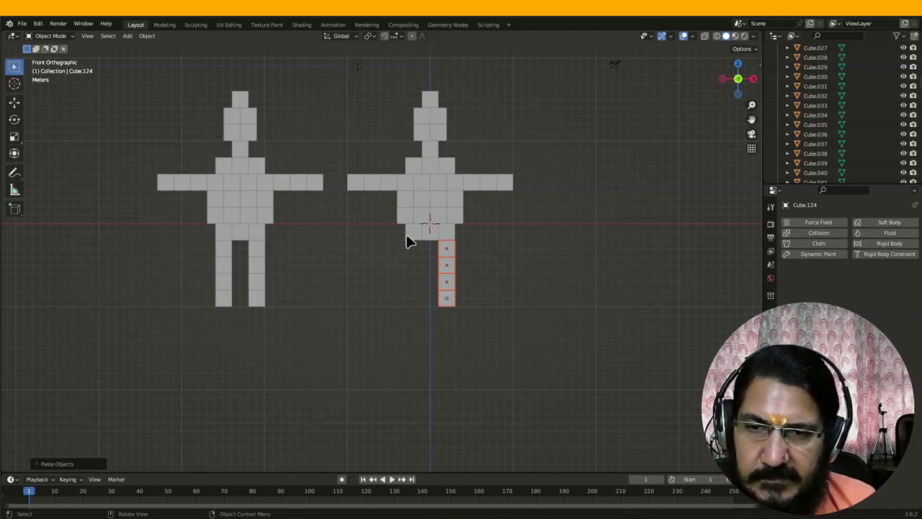
- Move the copied leg and foot -4 m along X beneath the opposite end of the hips
{"action": "scroll", "coordinate": [451, 365], "scroll_direction": "up", "scroll_amount": 4}
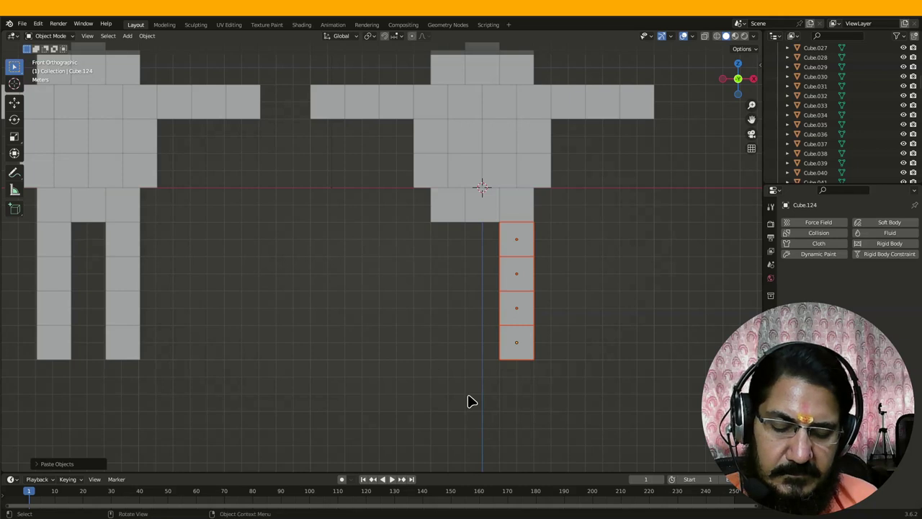
{"action": "key", "text": "g"}
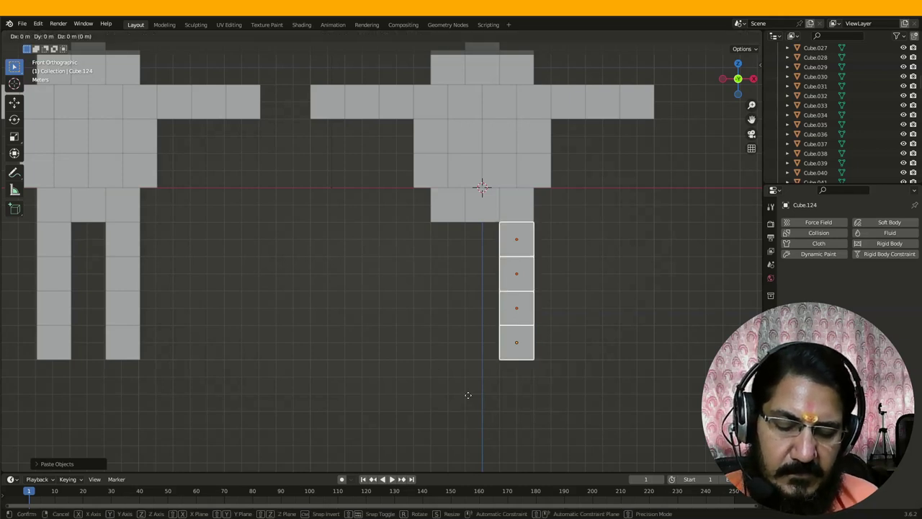
{"action": "key", "text": "x"}
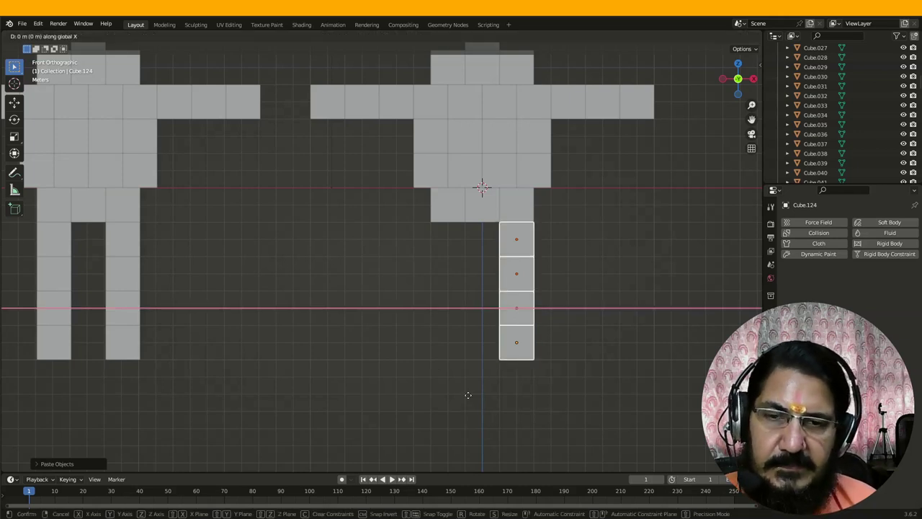
{"action": "type", "text": "-4"}
{"action": "key", "text": "Return"}
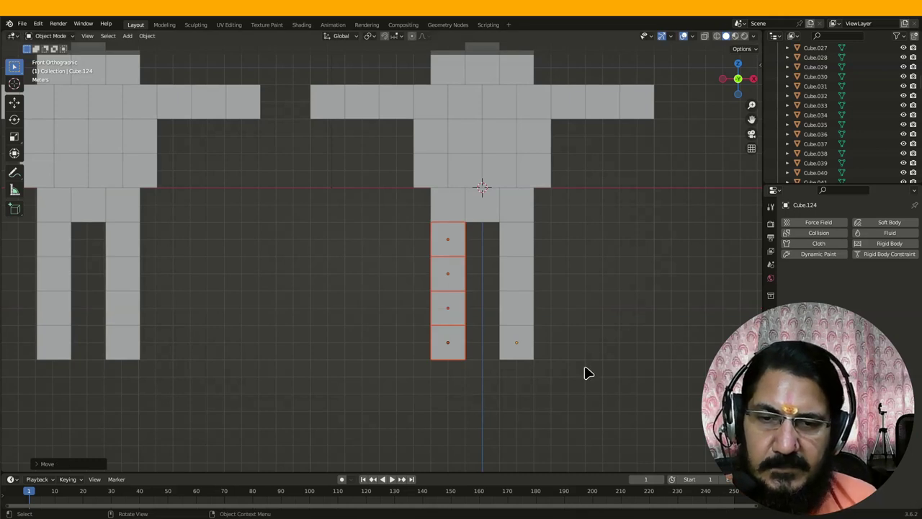
{"action": "scroll", "coordinate": [556, 288], "scroll_direction": "down", "scroll_amount": 2}
{"action": "middle_click_drag", "start_coordinate": [555, 288], "coordinate": [525, 303]}
{"action": "scroll", "coordinate": [548, 365], "scroll_direction": "down", "scroll_amount": 3}
{"action": "scroll", "coordinate": [426, 241], "scroll_direction": "down", "scroll_amount": 3}
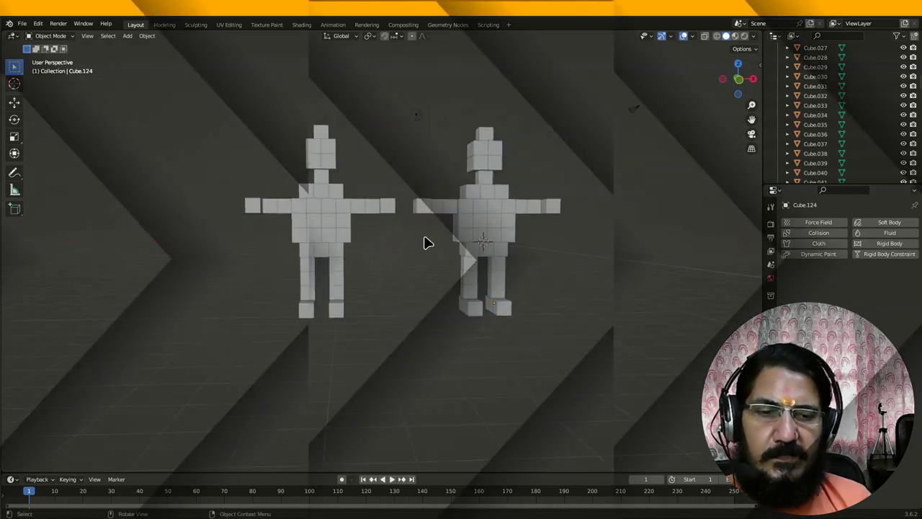
{"action": "middle_click_drag", "start_coordinate": [426, 240], "coordinate": [443, 274]}
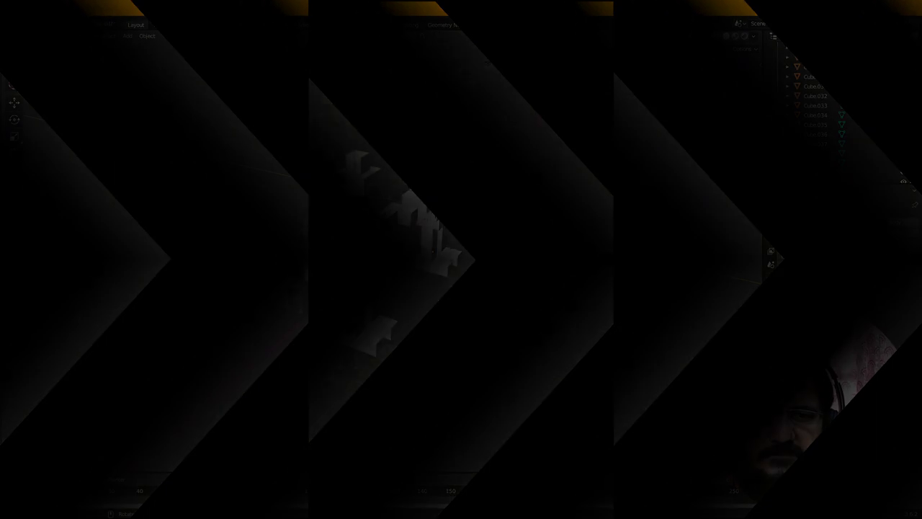